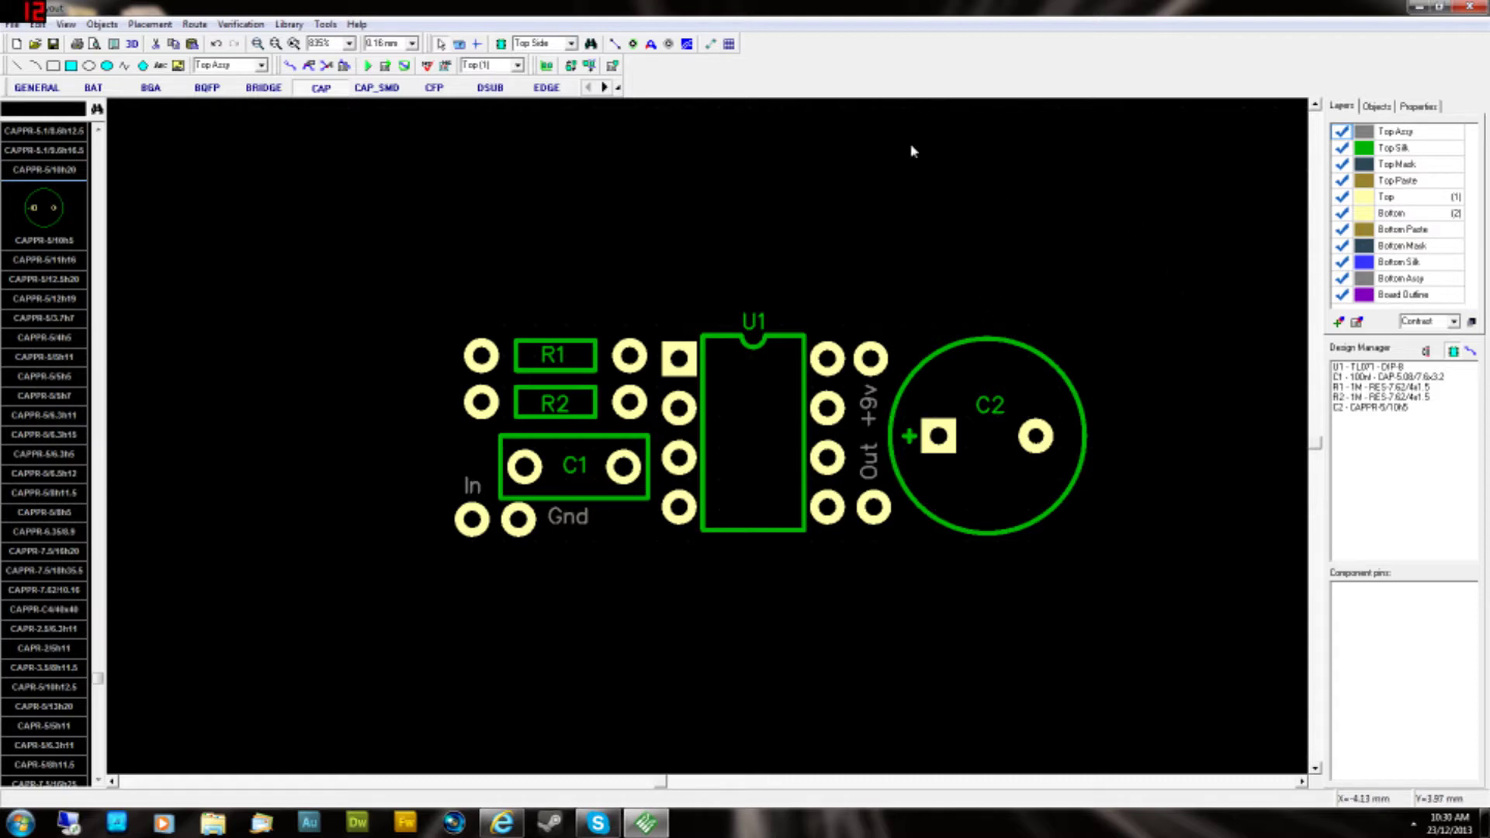
- Shift capacitor C2 slightly left towards U1 and capacitor C1 slightly up towards R2
left_click(1000, 356)
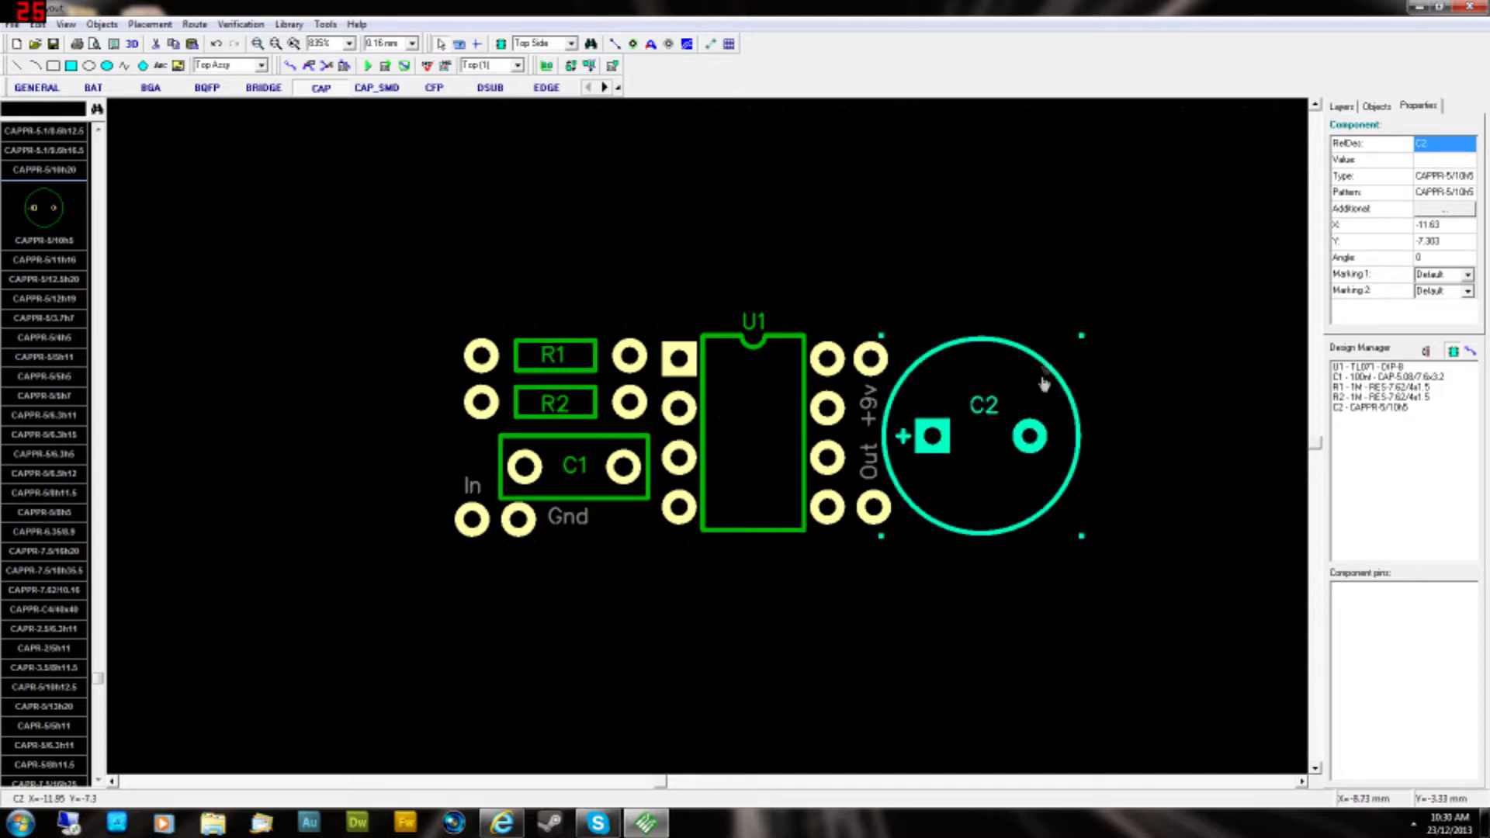
left_click_drag(983, 401, 980, 401)
left_click(669, 173)
left_click(576, 441)
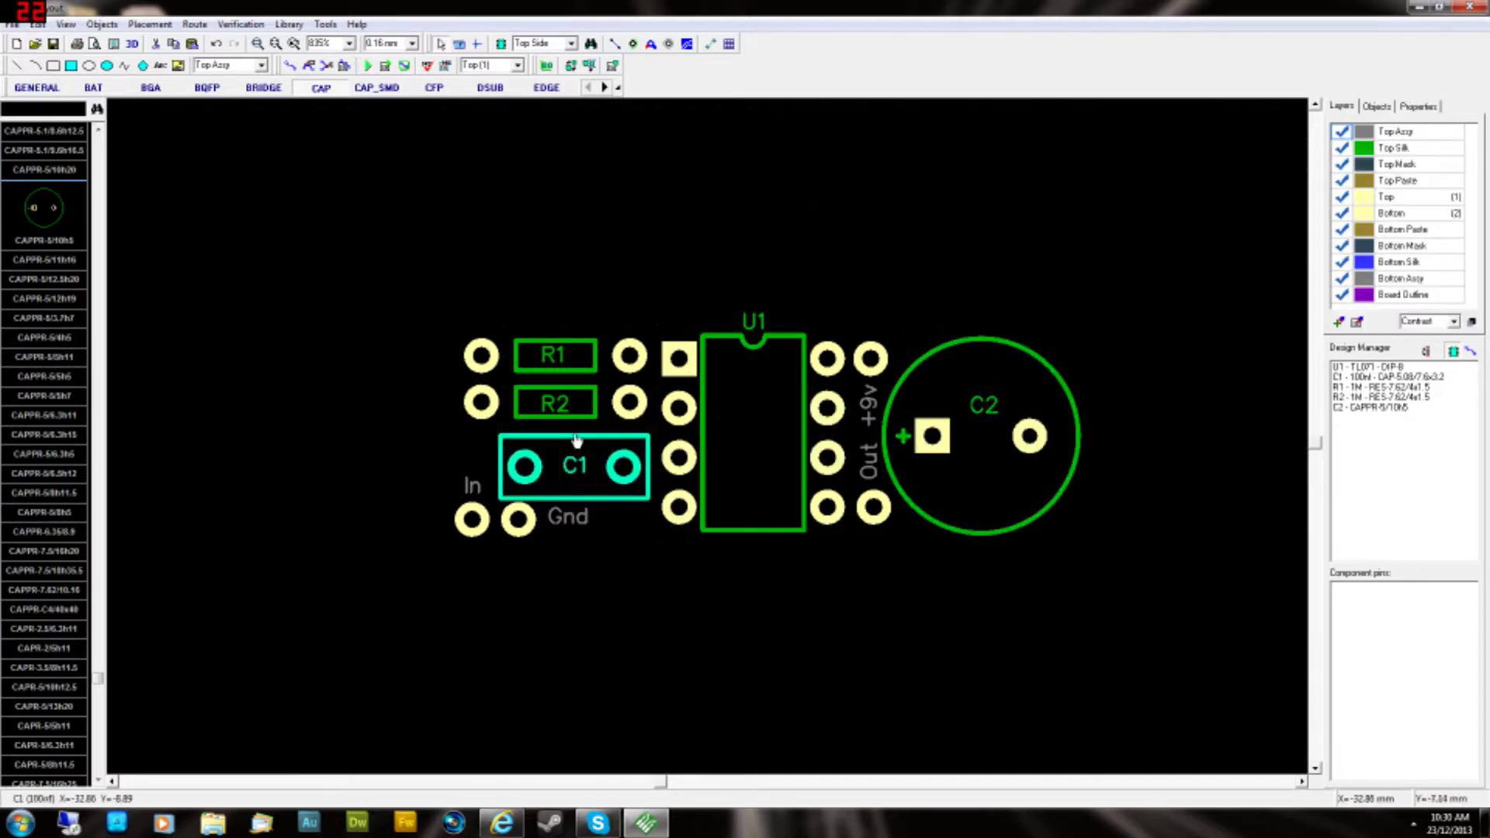
left_click(651, 569)
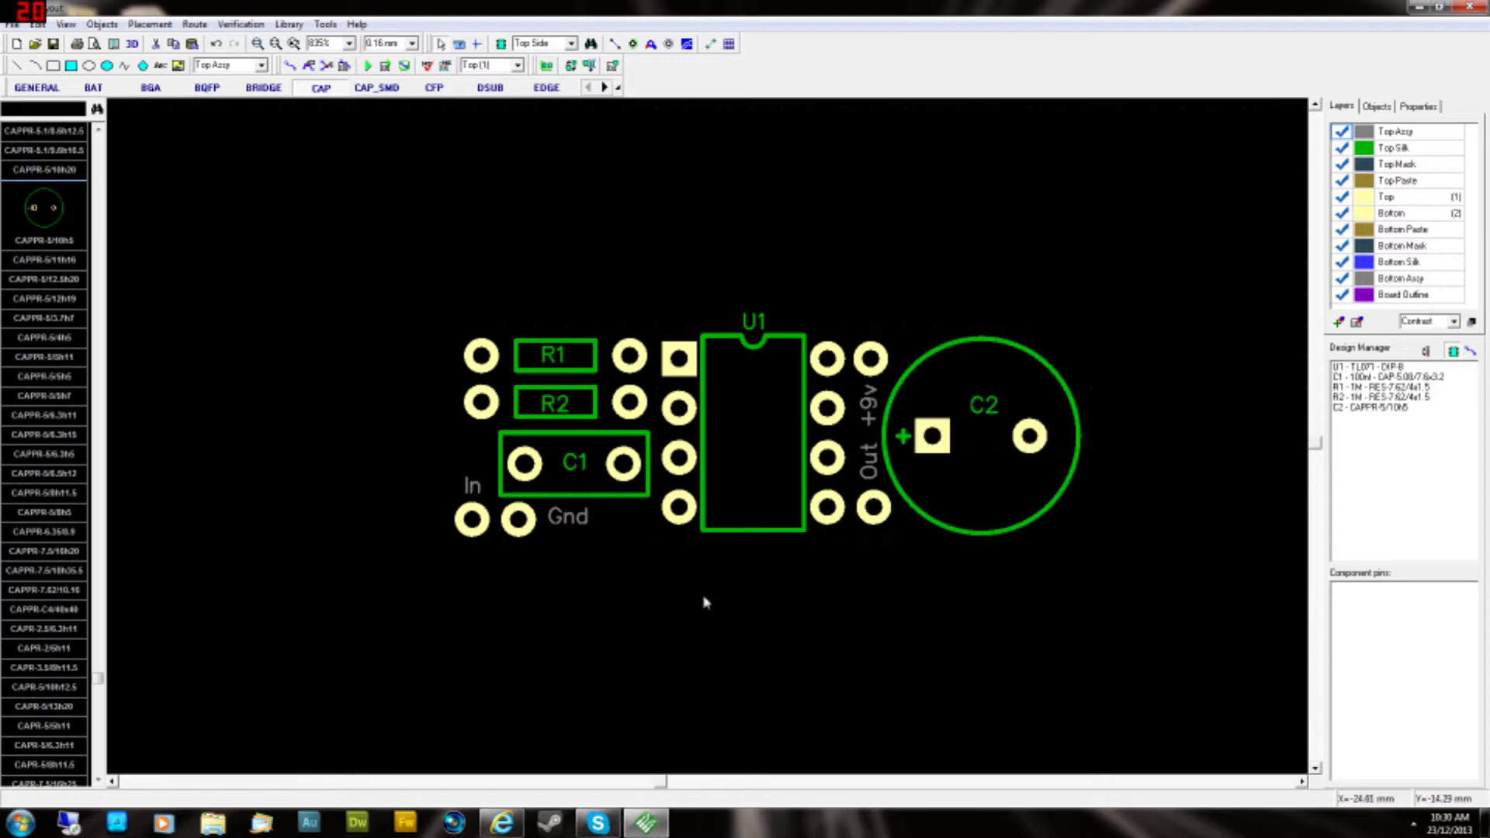
left_click_drag(350, 244, 1224, 640)
left_click(921, 600)
left_click_drag(400, 271, 1217, 647)
left_click(1075, 605)
left_click_drag(318, 245, 1176, 706)
left_click(1023, 657)
left_click_drag(404, 217, 1257, 676)
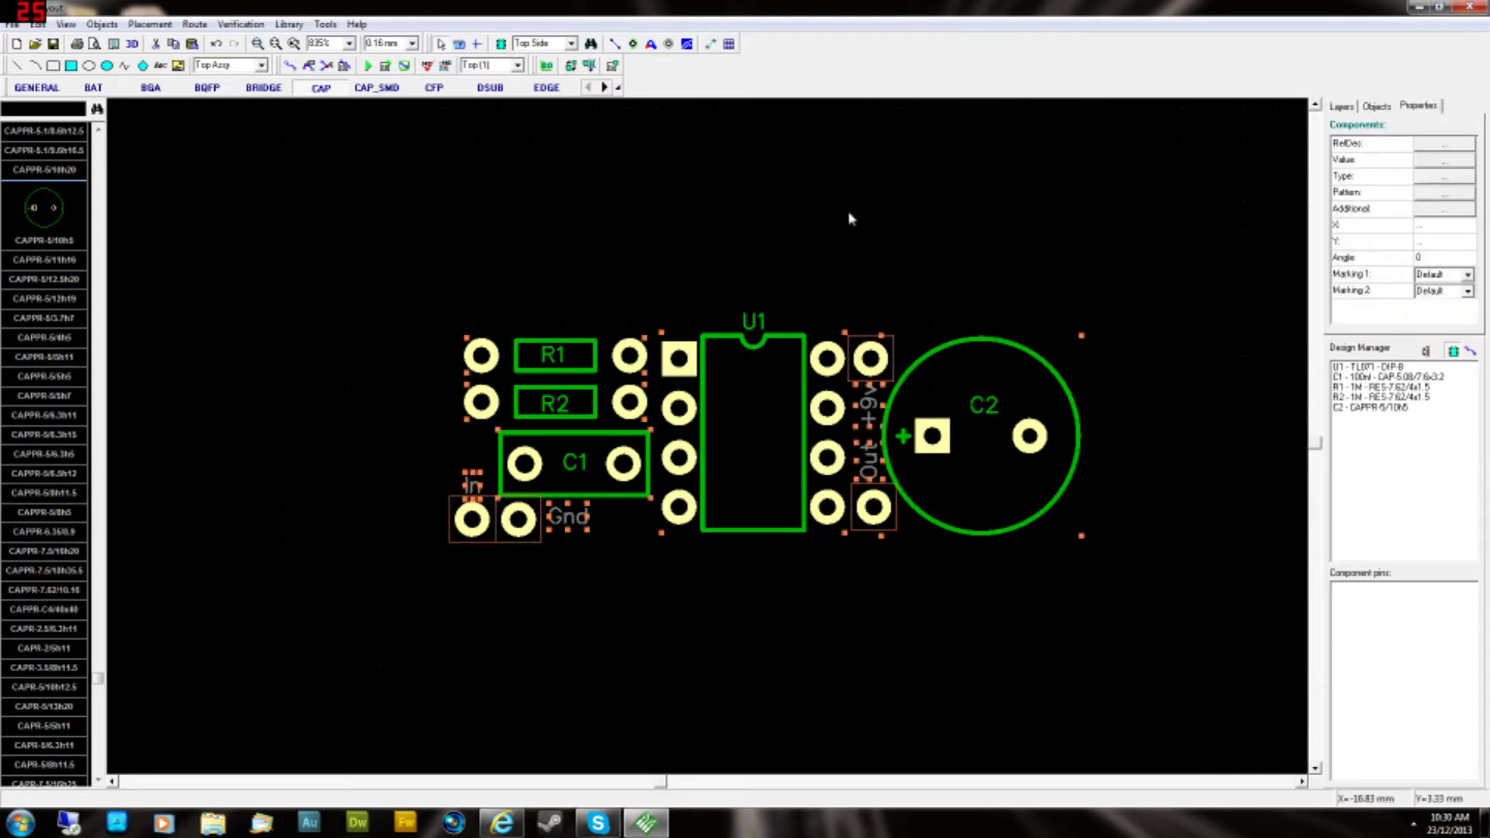
left_click(854, 217)
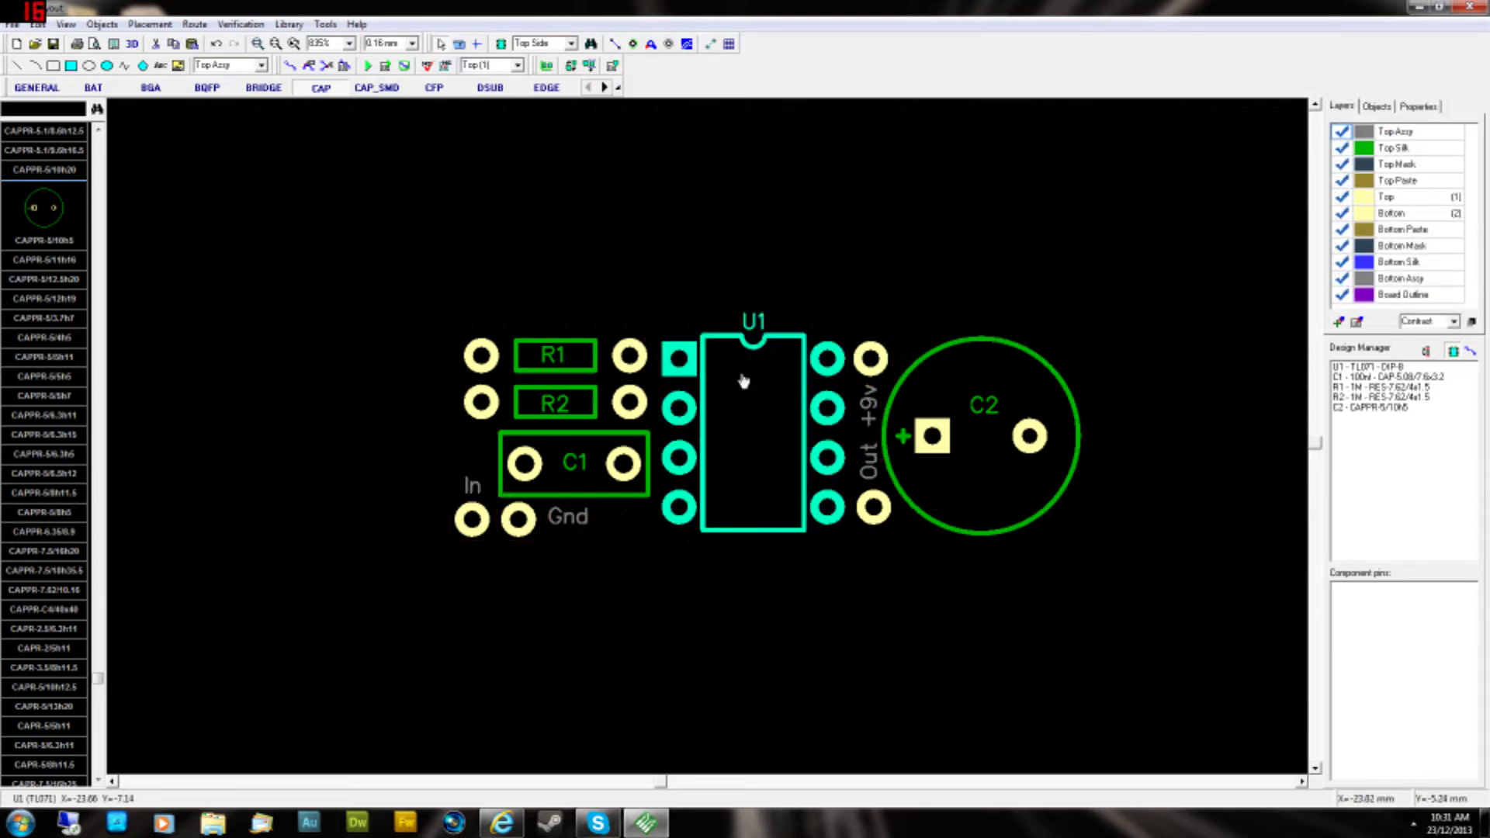
- Move the U1 designator inside the chip outline and nudge the Gnd and In labels into line with their pads
left_click_drag(753, 326, 752, 373)
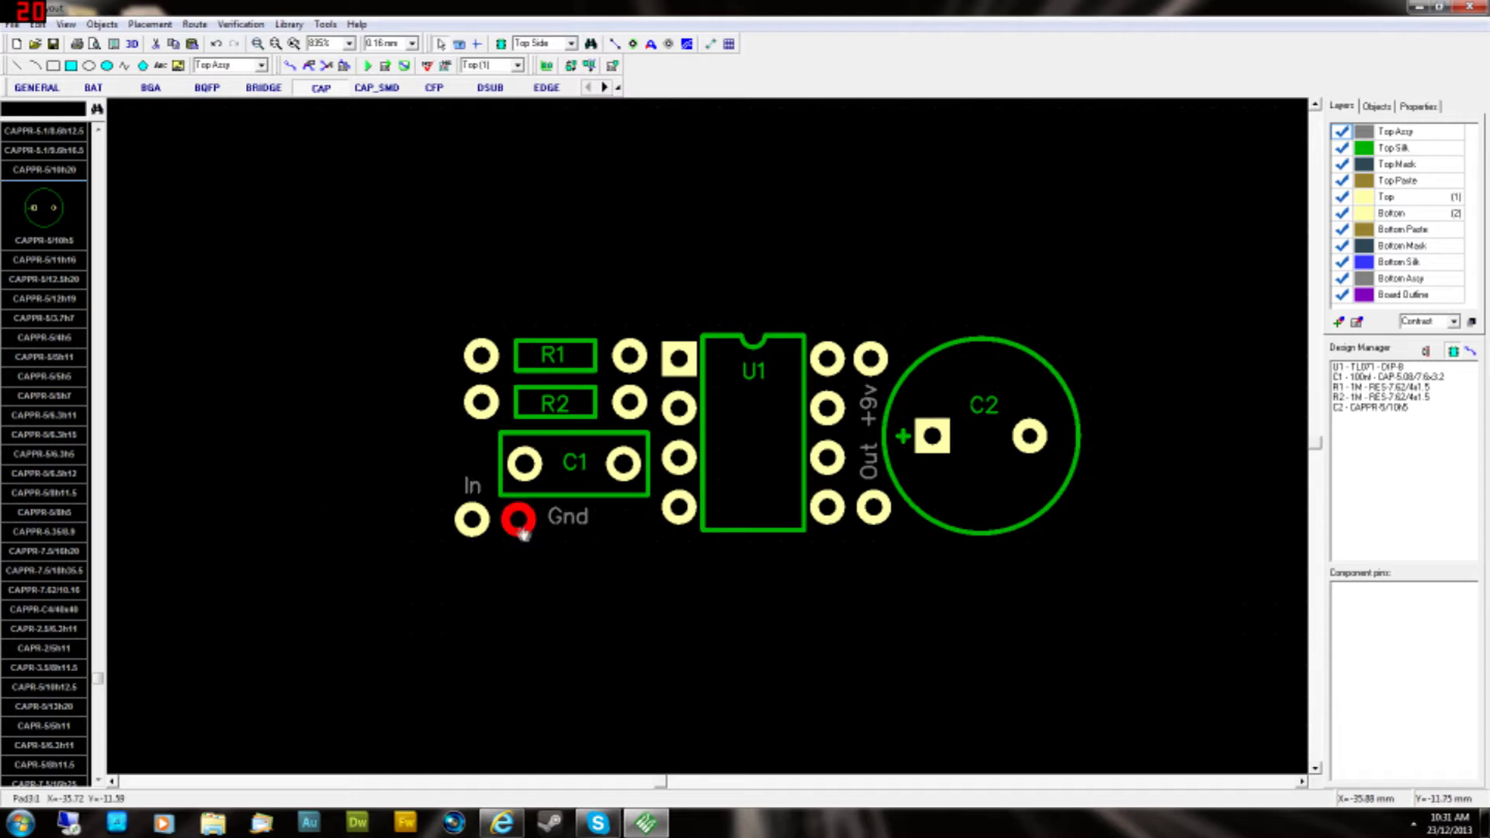
left_click(571, 516)
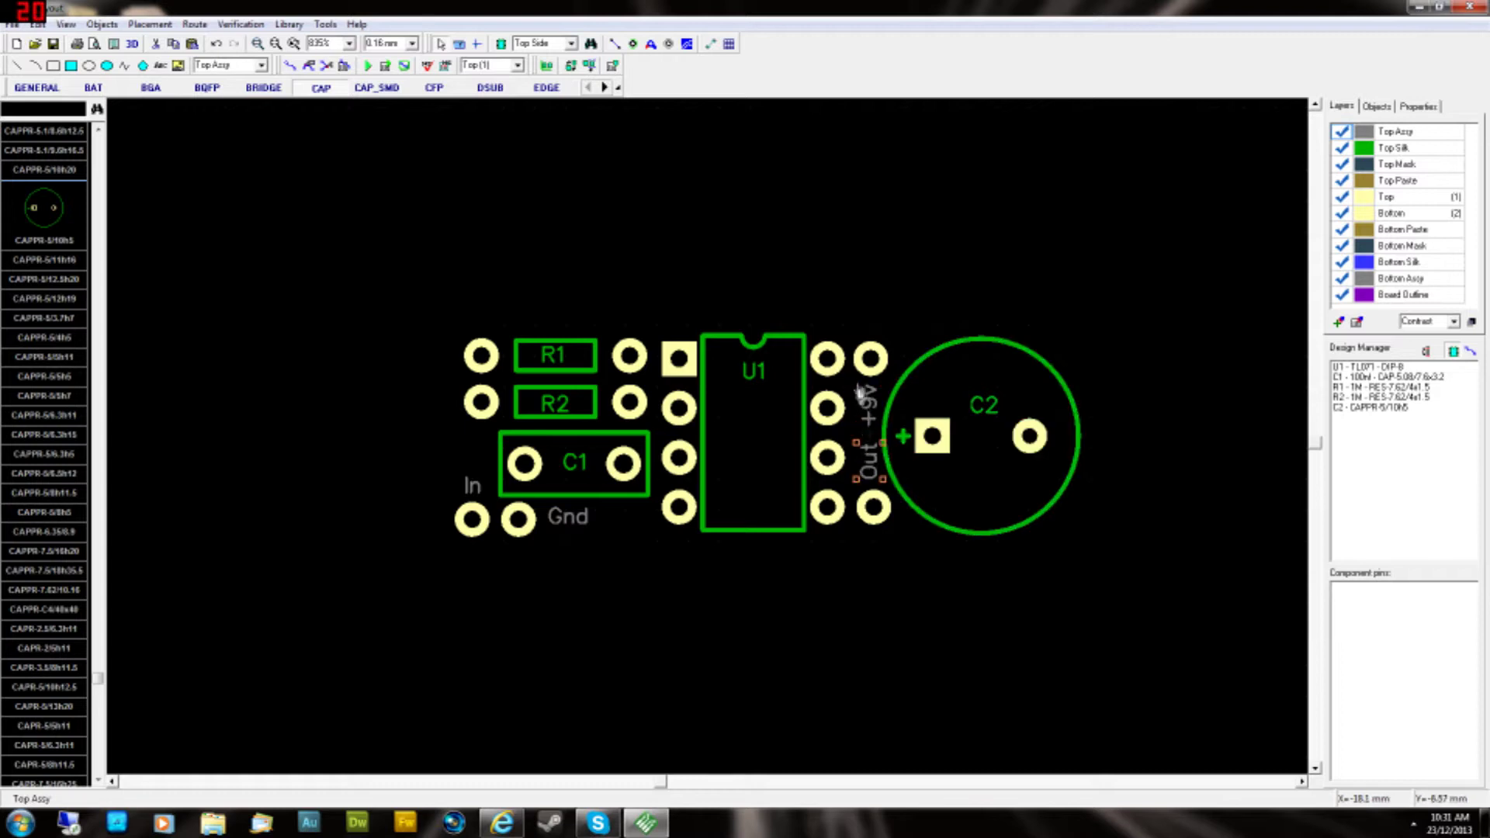
left_click(970, 424)
left_click(472, 485)
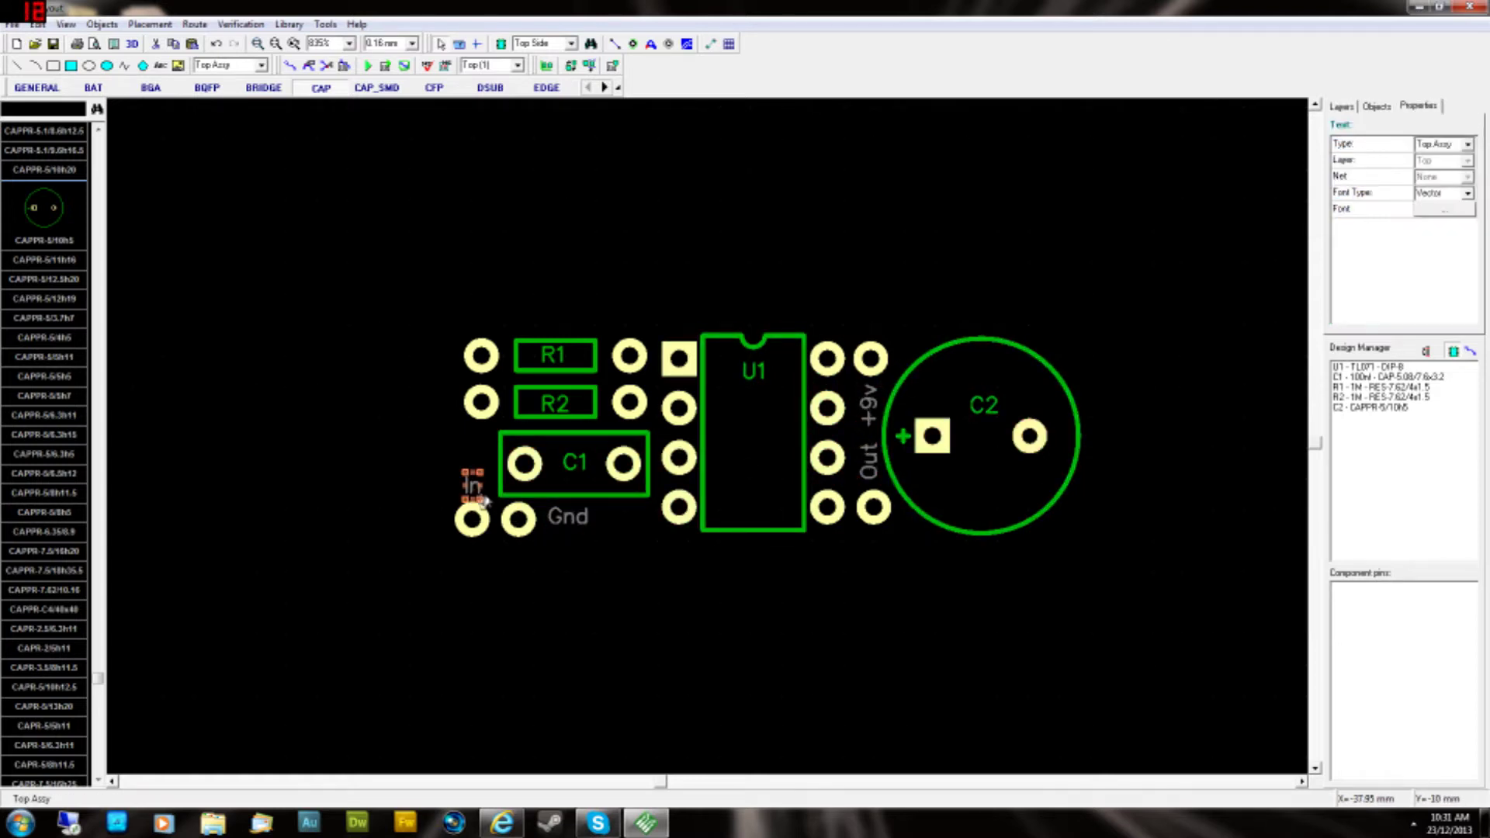
left_click(568, 520)
left_click(474, 489)
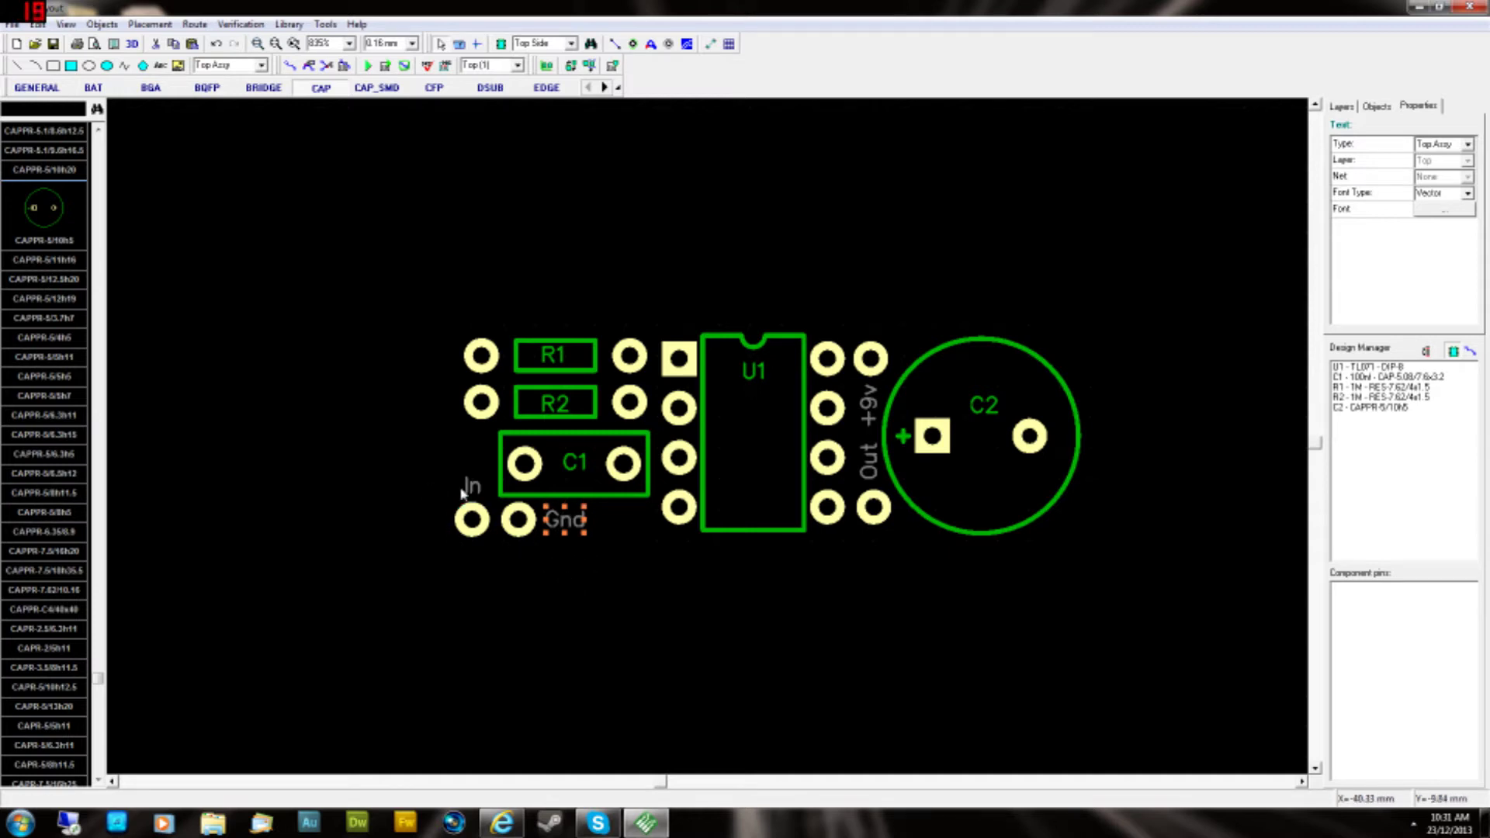
left_click(868, 402)
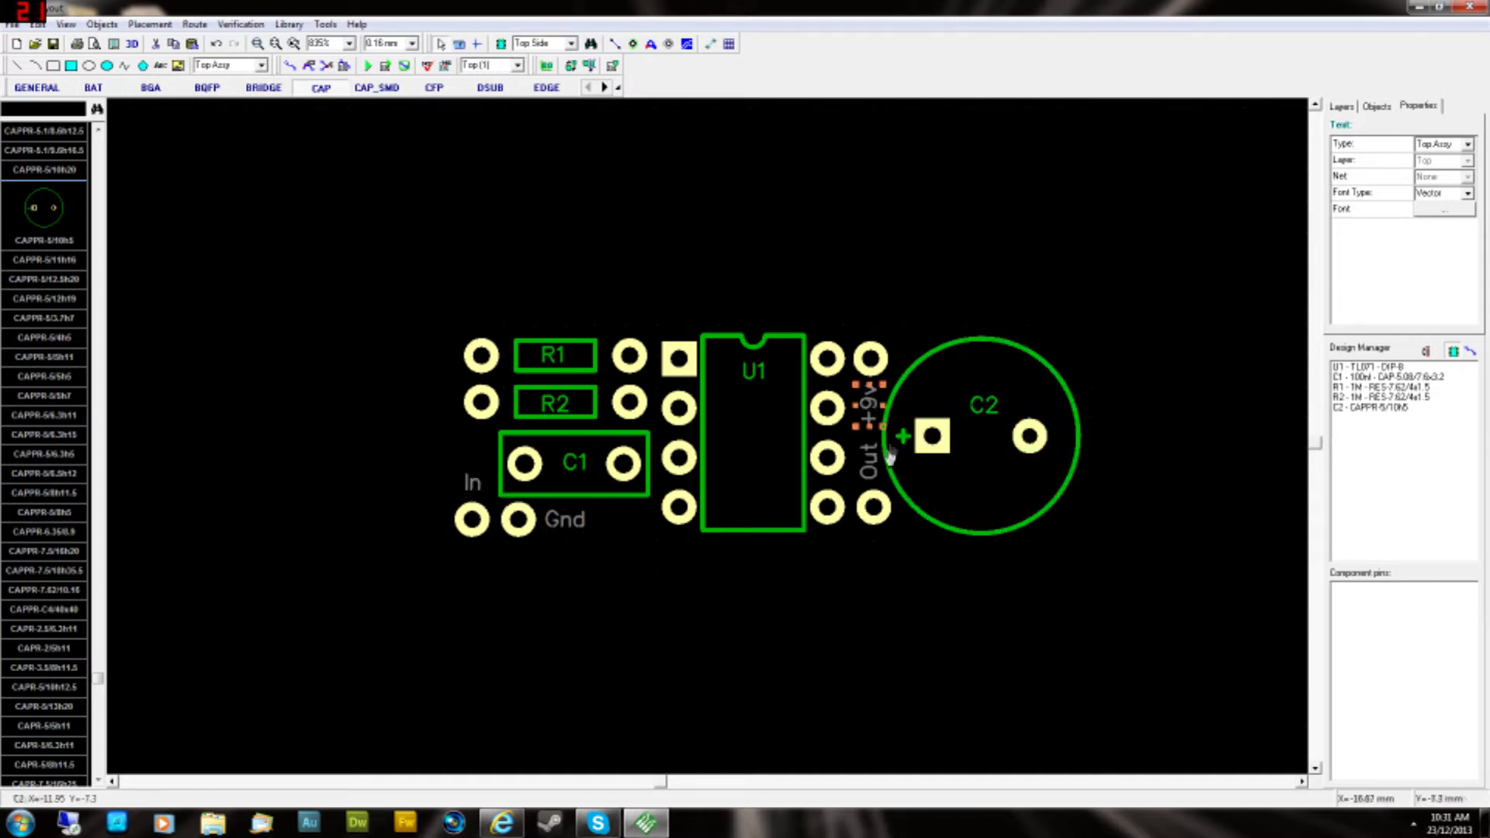
left_click(879, 471)
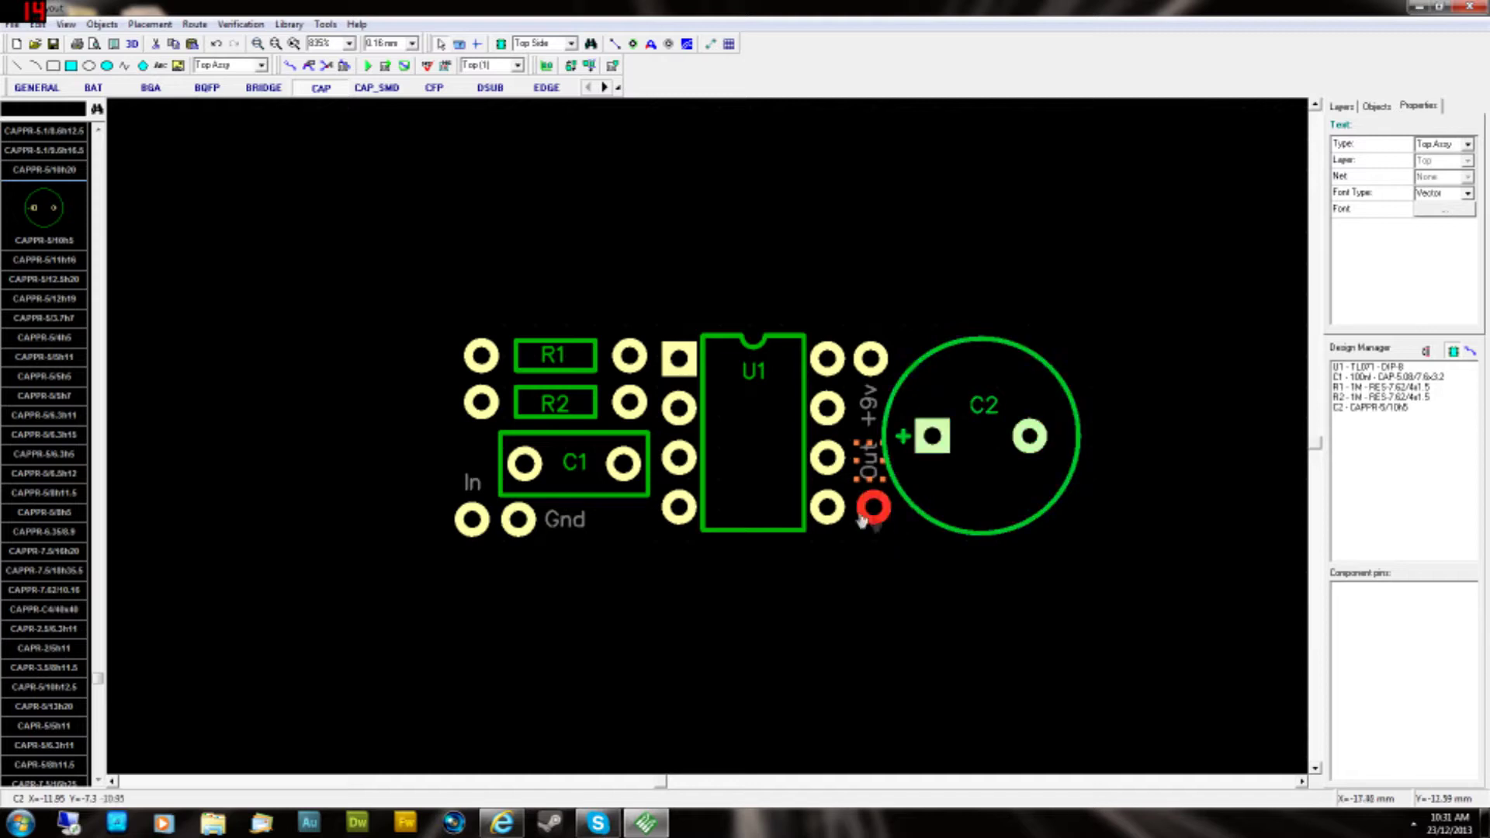
- Check the font settings of the Gnd label
left_click(567, 520, "shift")
right_click(568, 520)
left_click(660, 657)
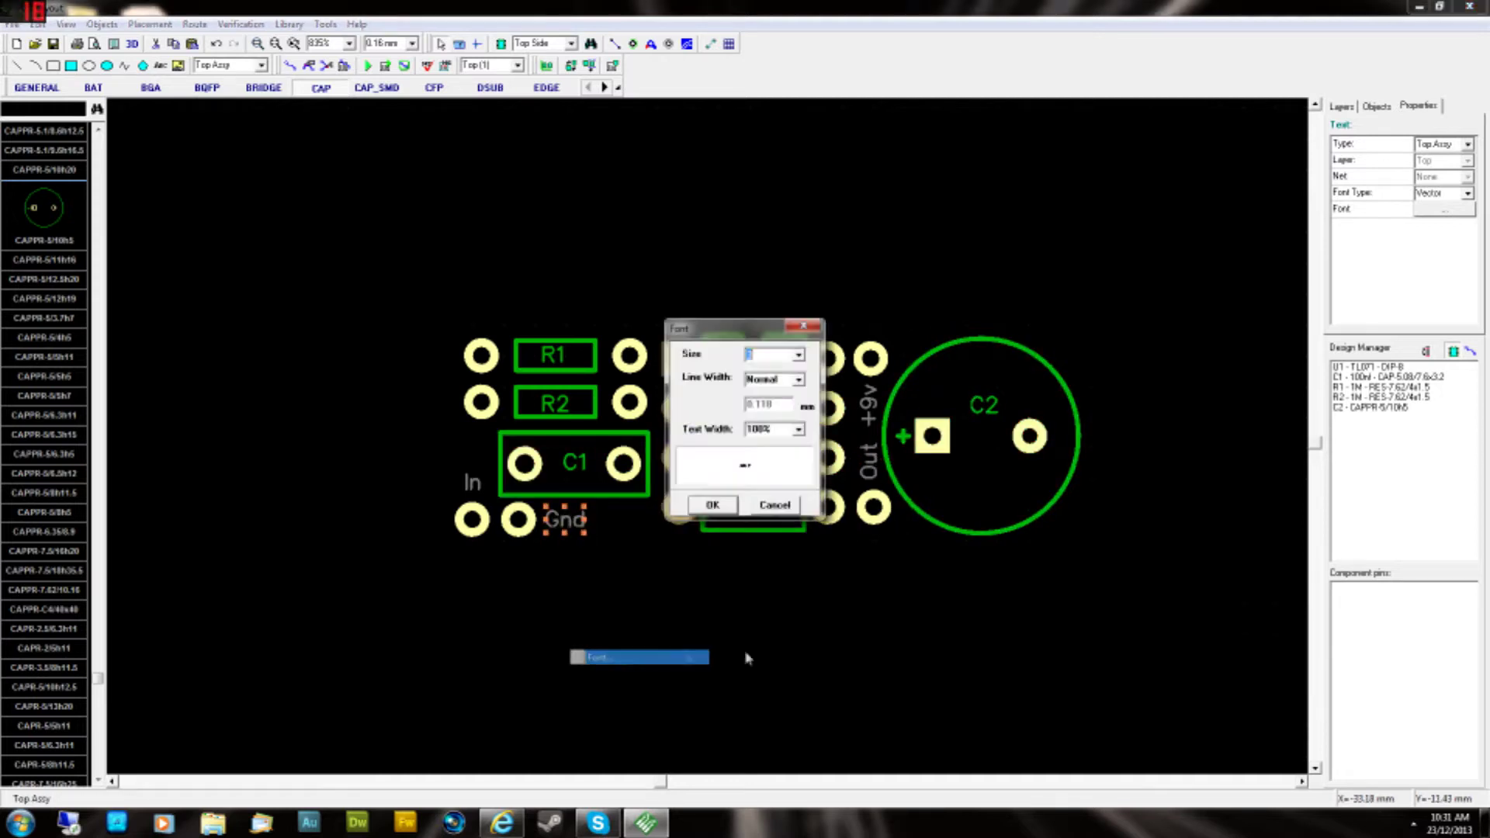
key("Return")
left_click(600, 587)
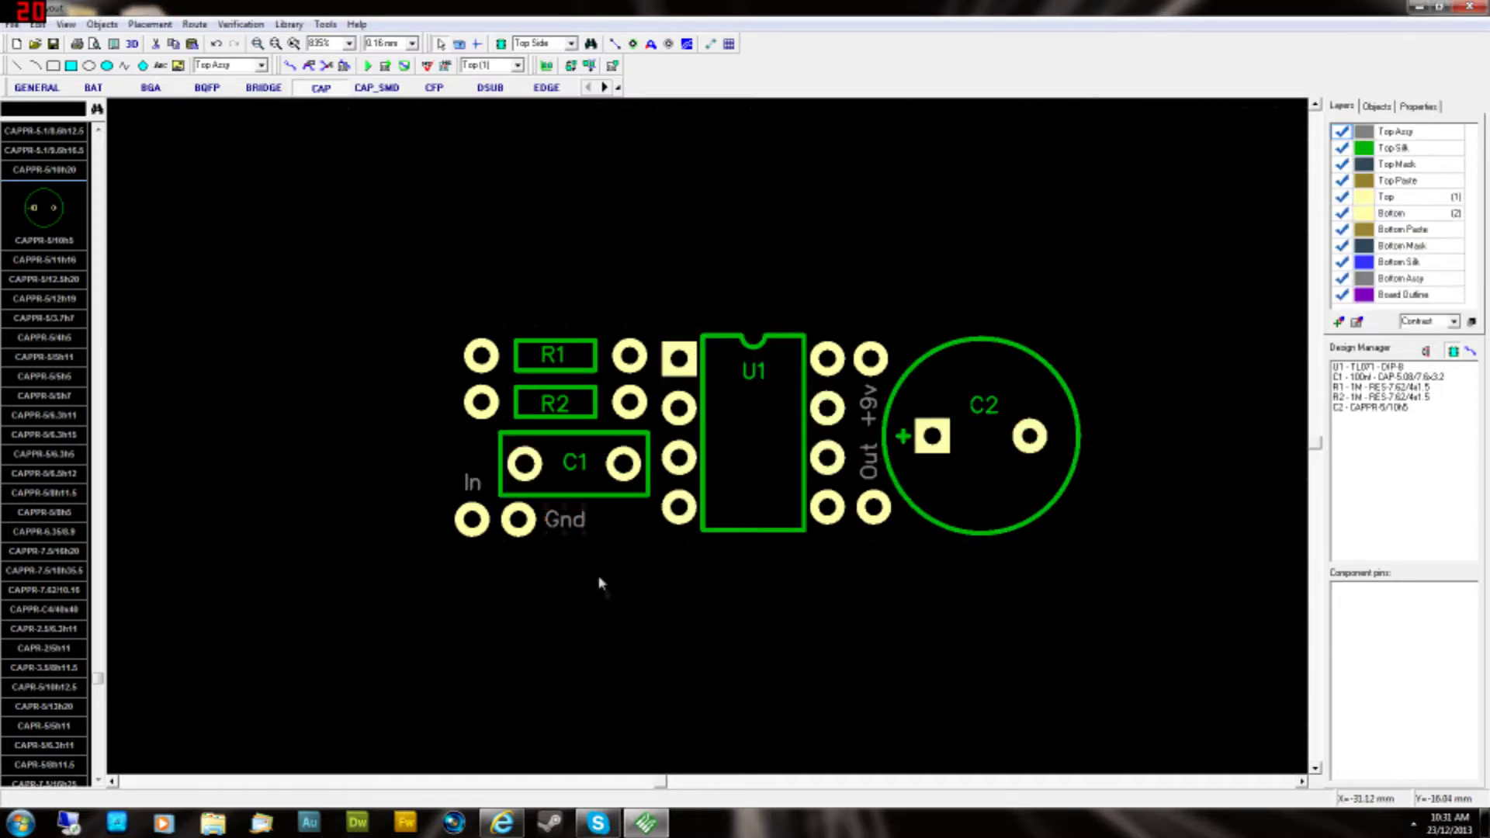
left_click(470, 483)
left_click(579, 527)
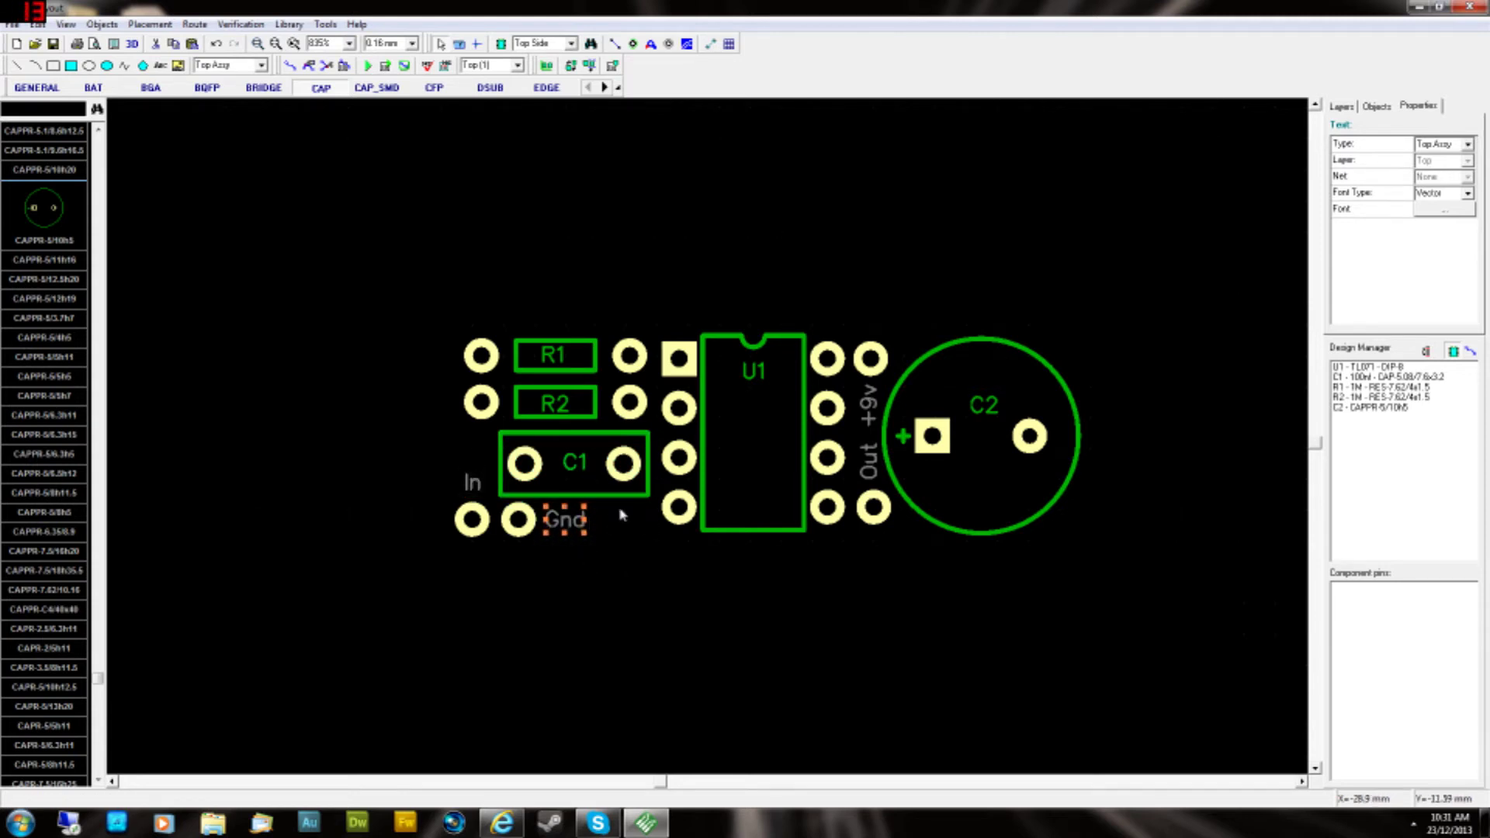
left_click(597, 566)
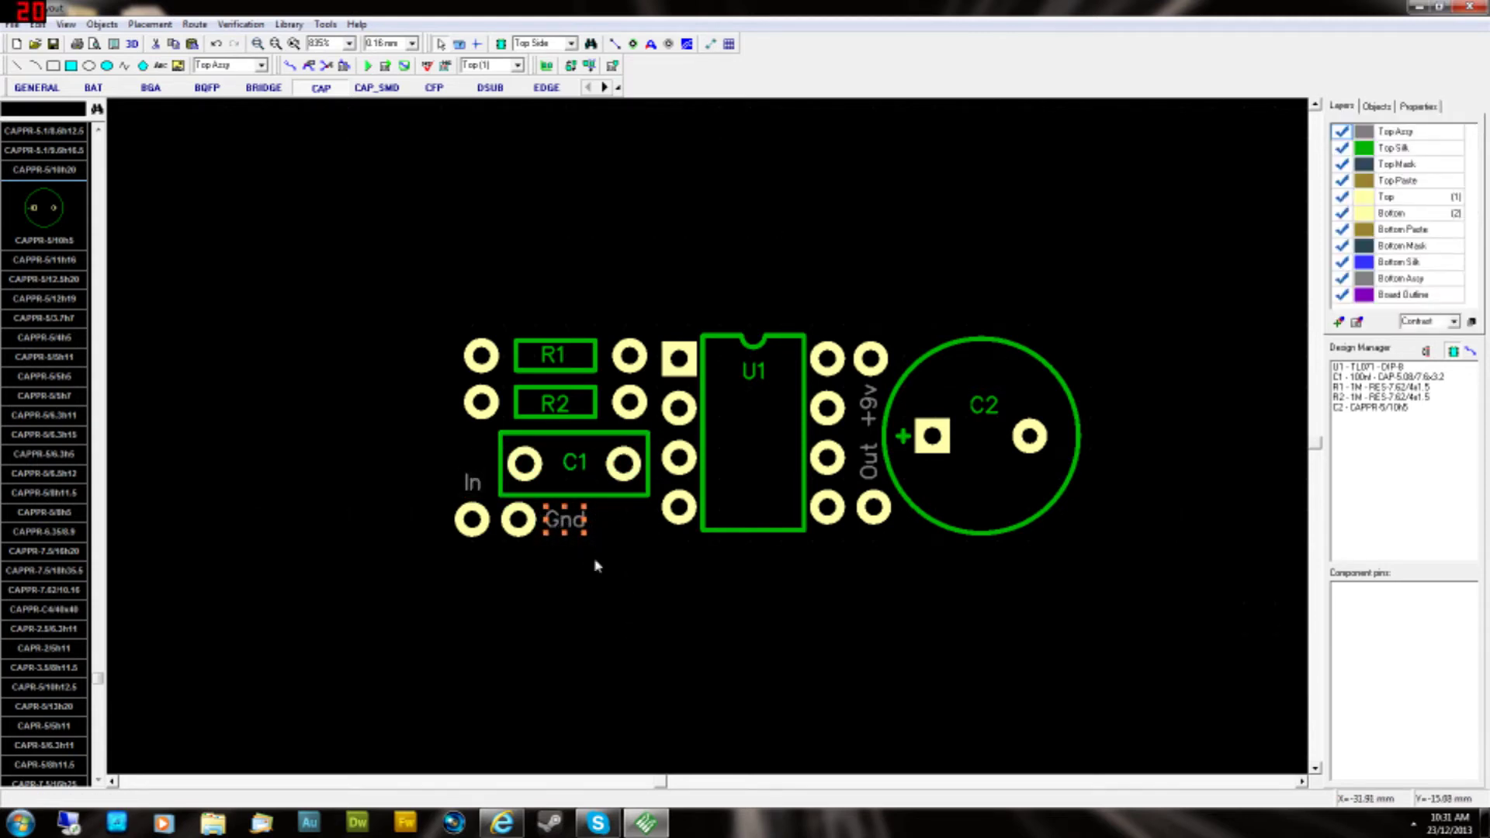
left_click(471, 483)
left_click_drag(347, 242, 1181, 658)
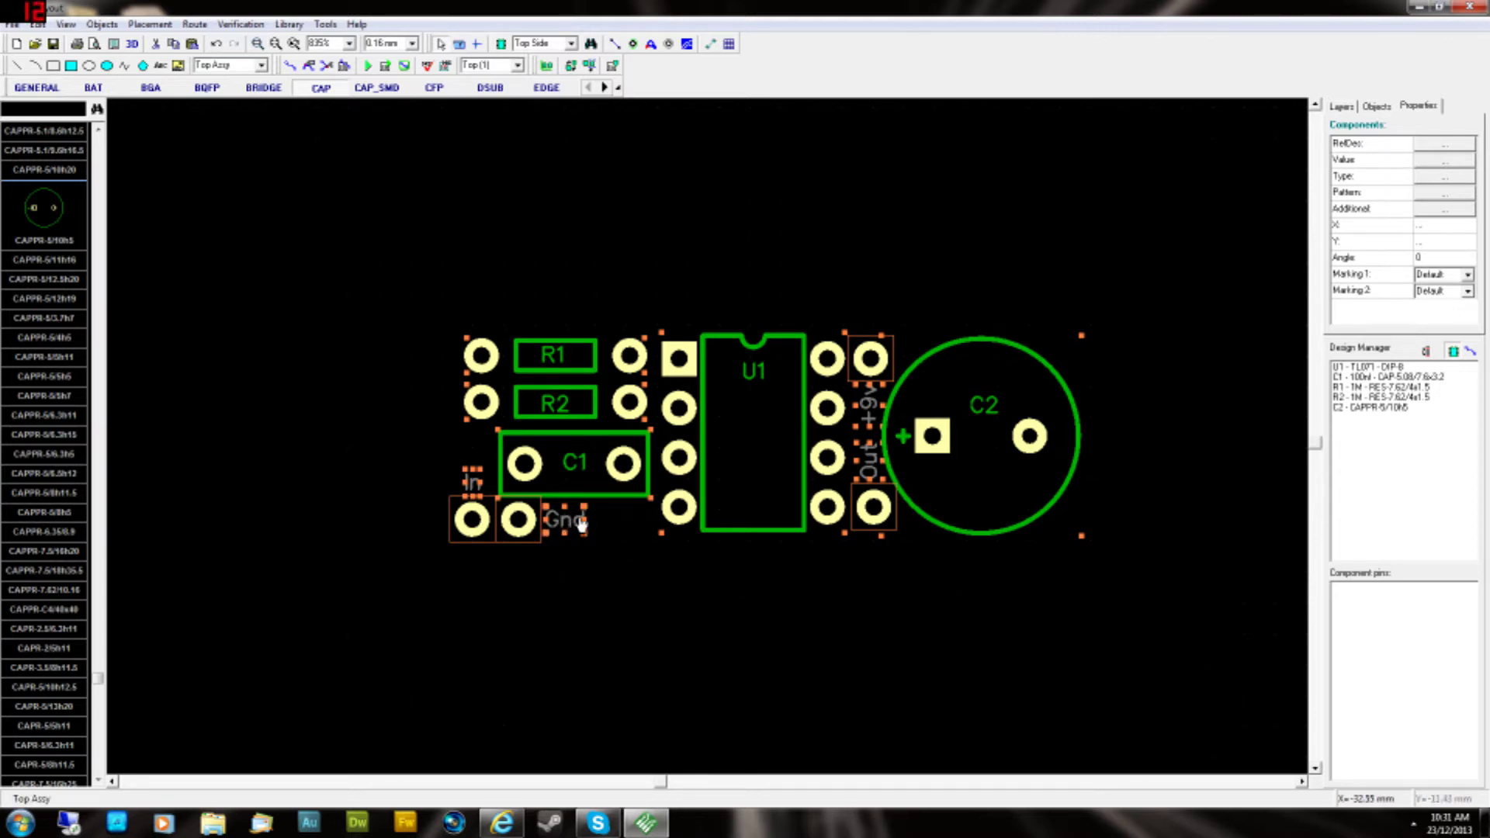
left_click(578, 594)
left_click(565, 521)
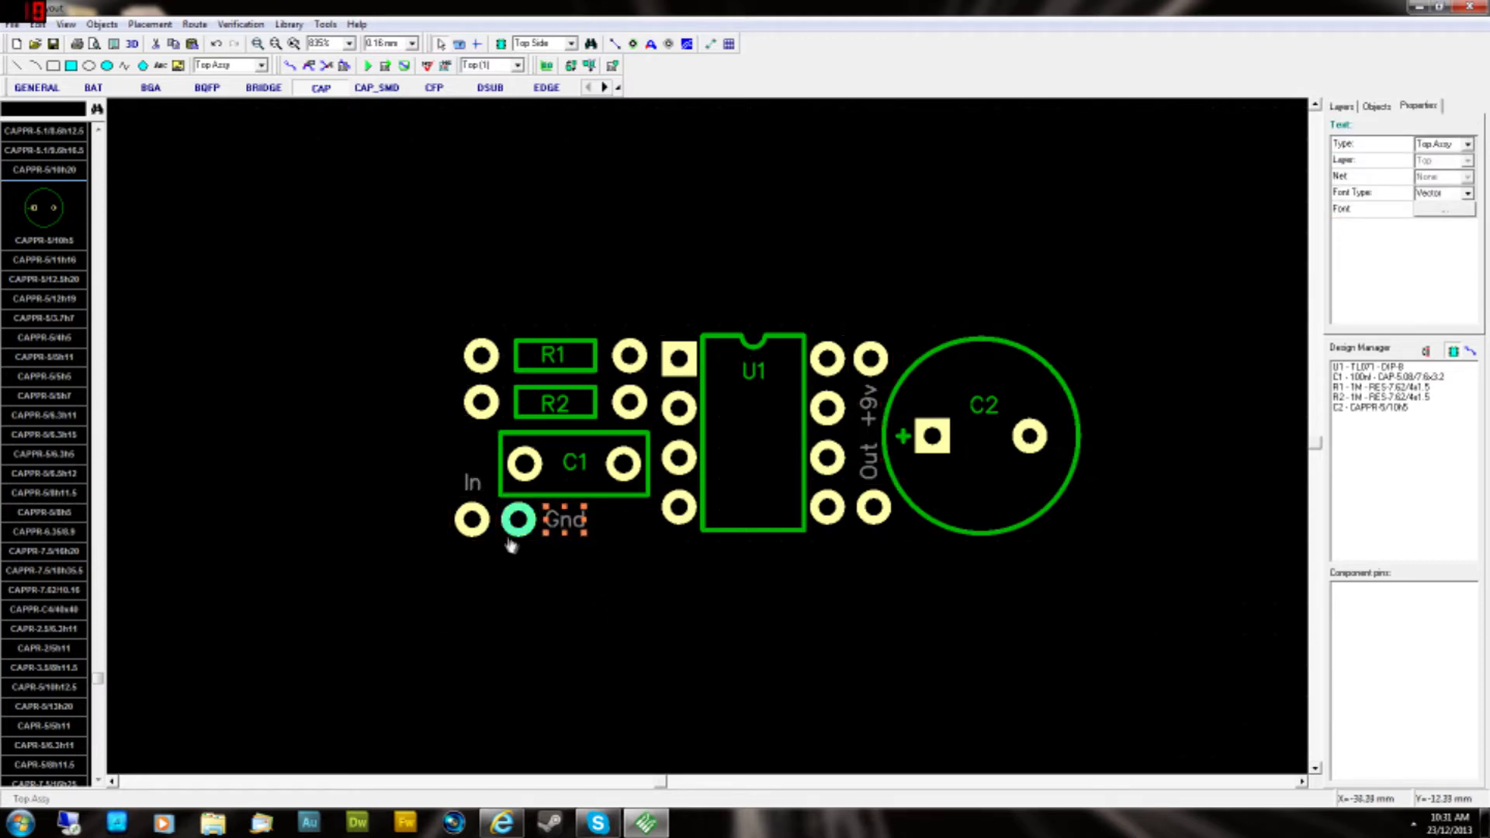
left_click(472, 482, "ctrl")
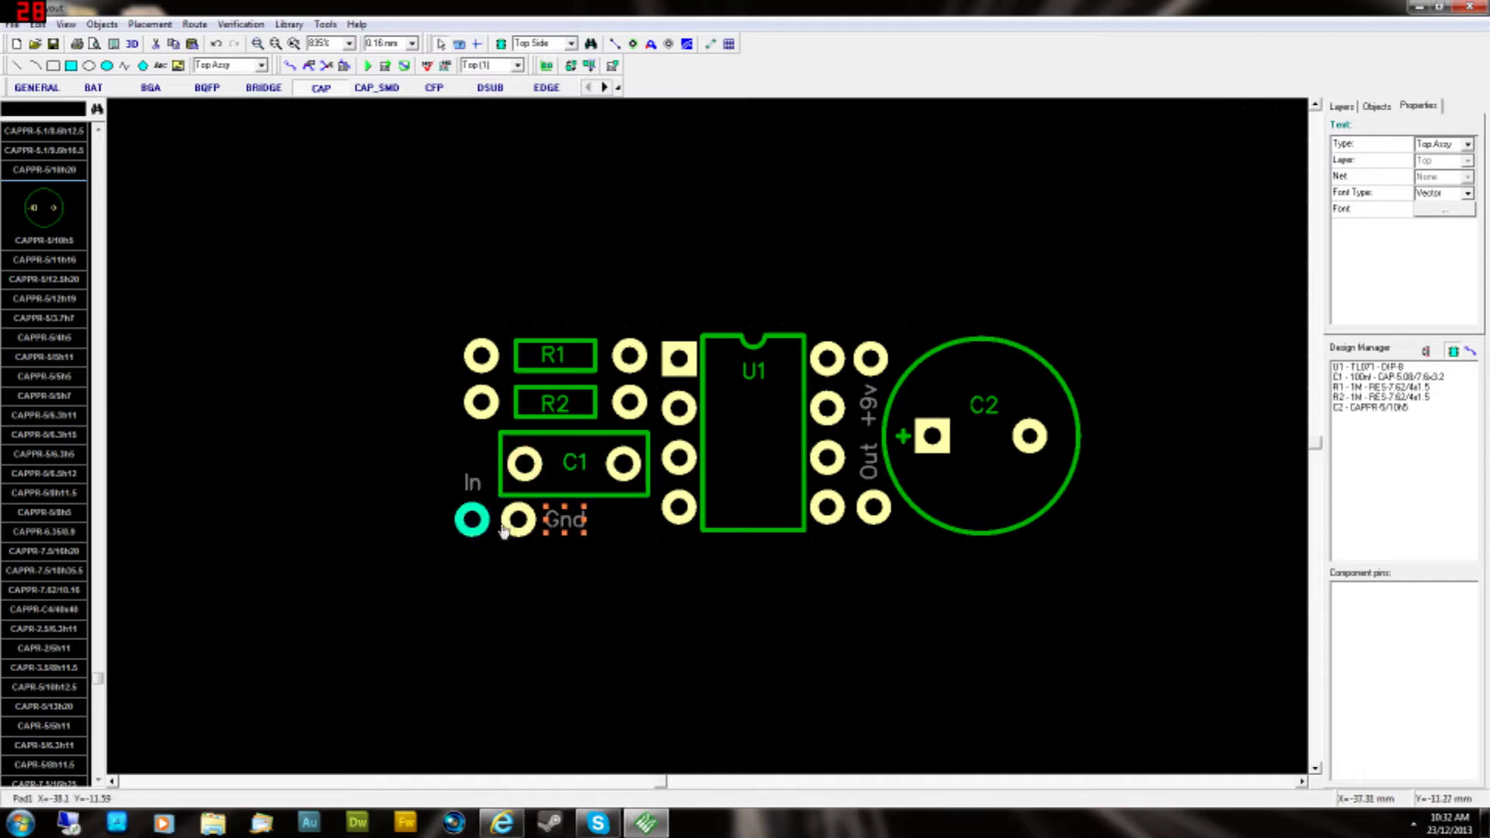
left_click(587, 435)
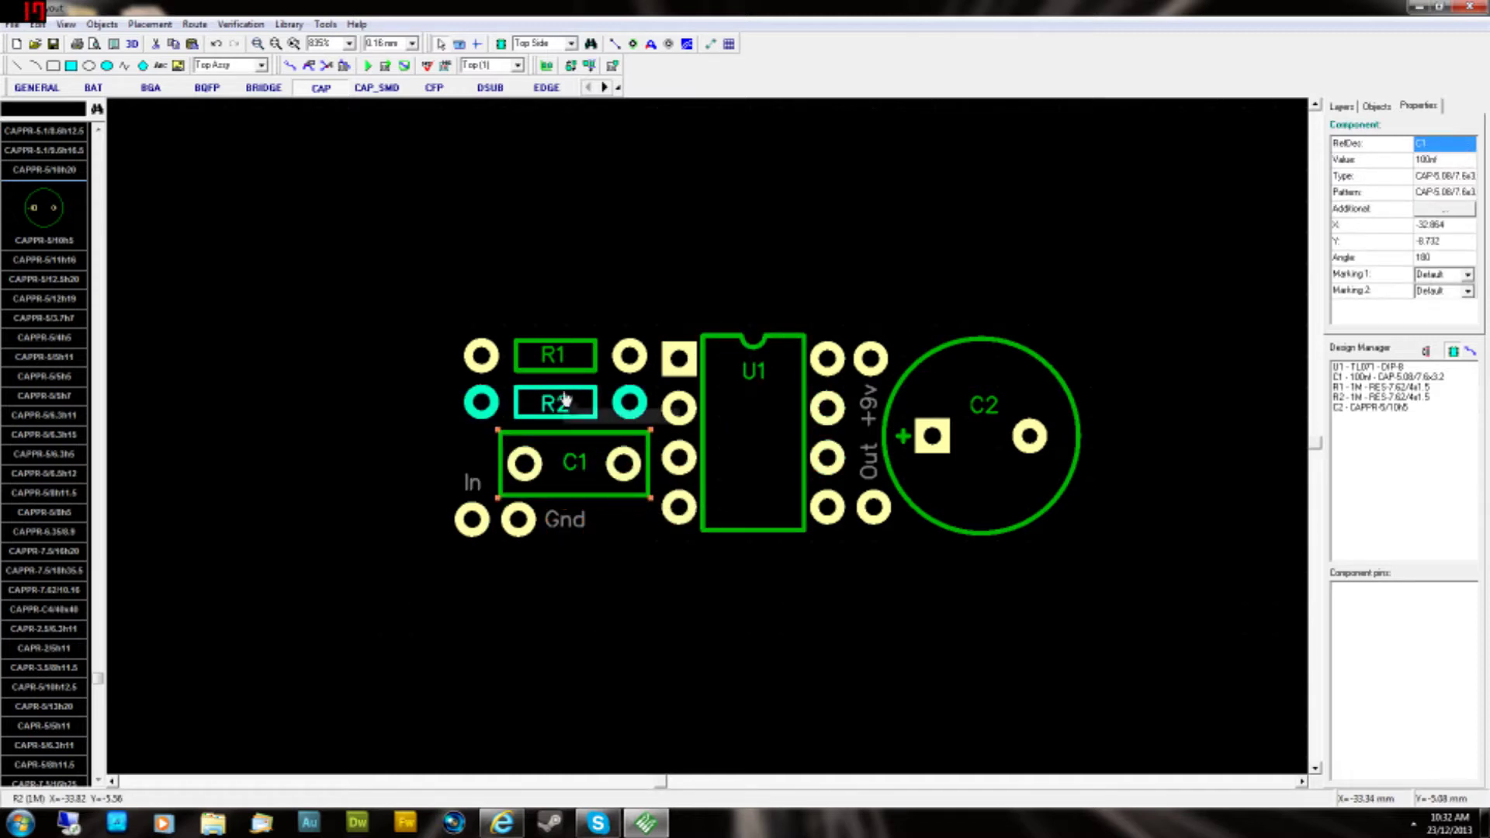
left_click(566, 402)
left_click(555, 357)
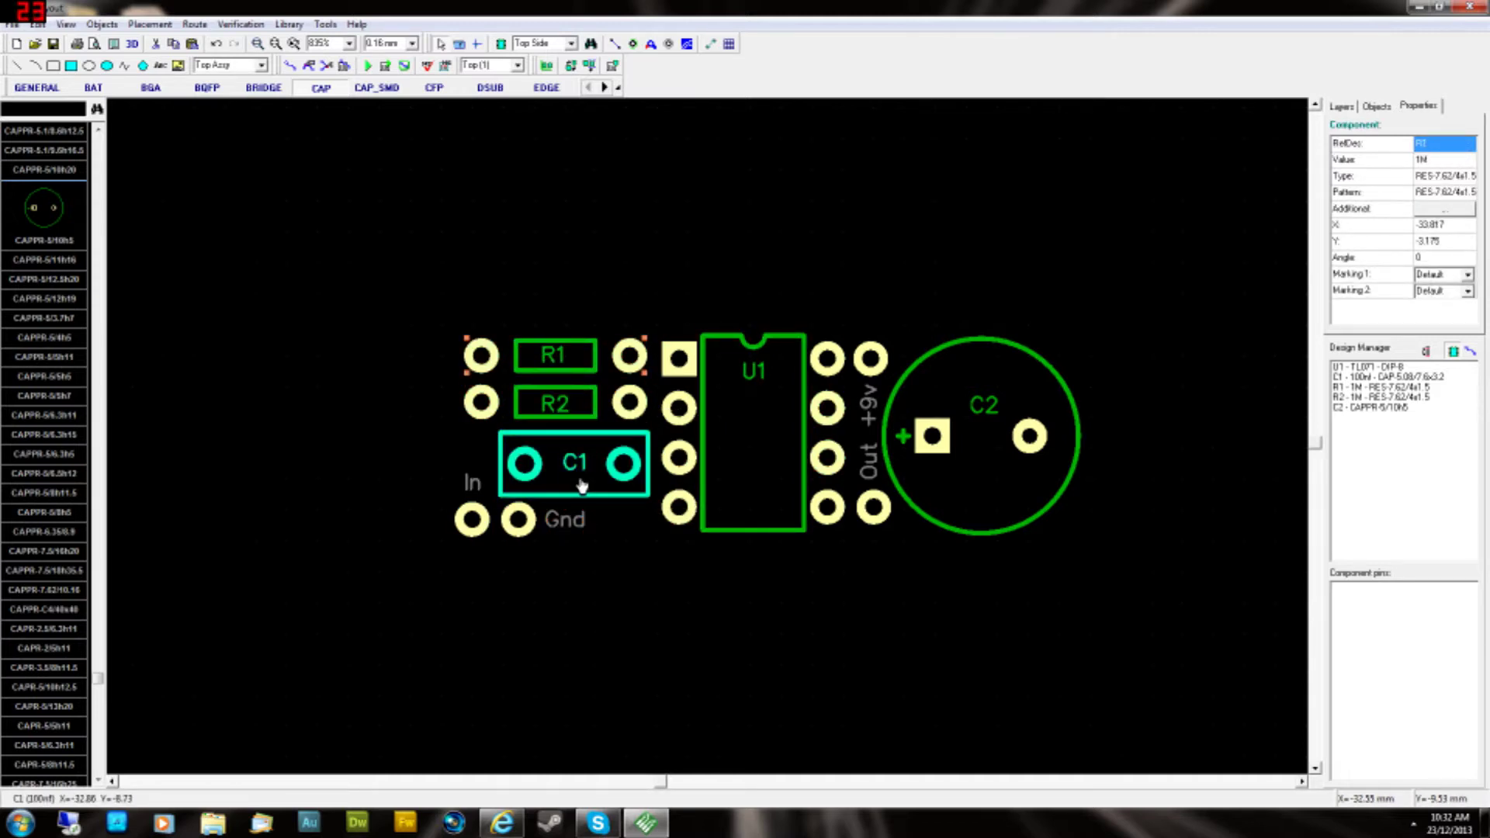
left_click(780, 474)
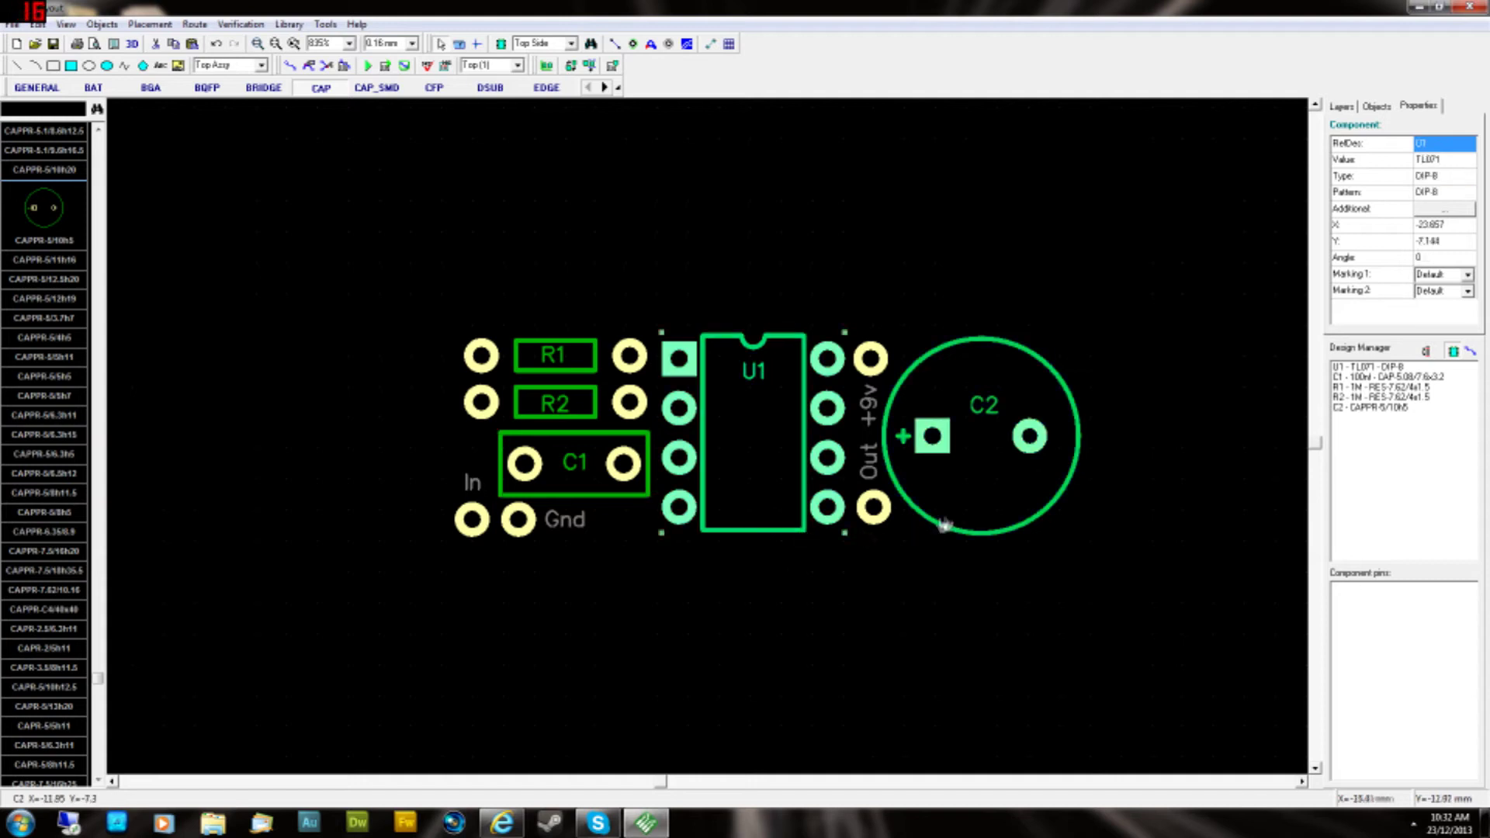
left_click(1000, 528)
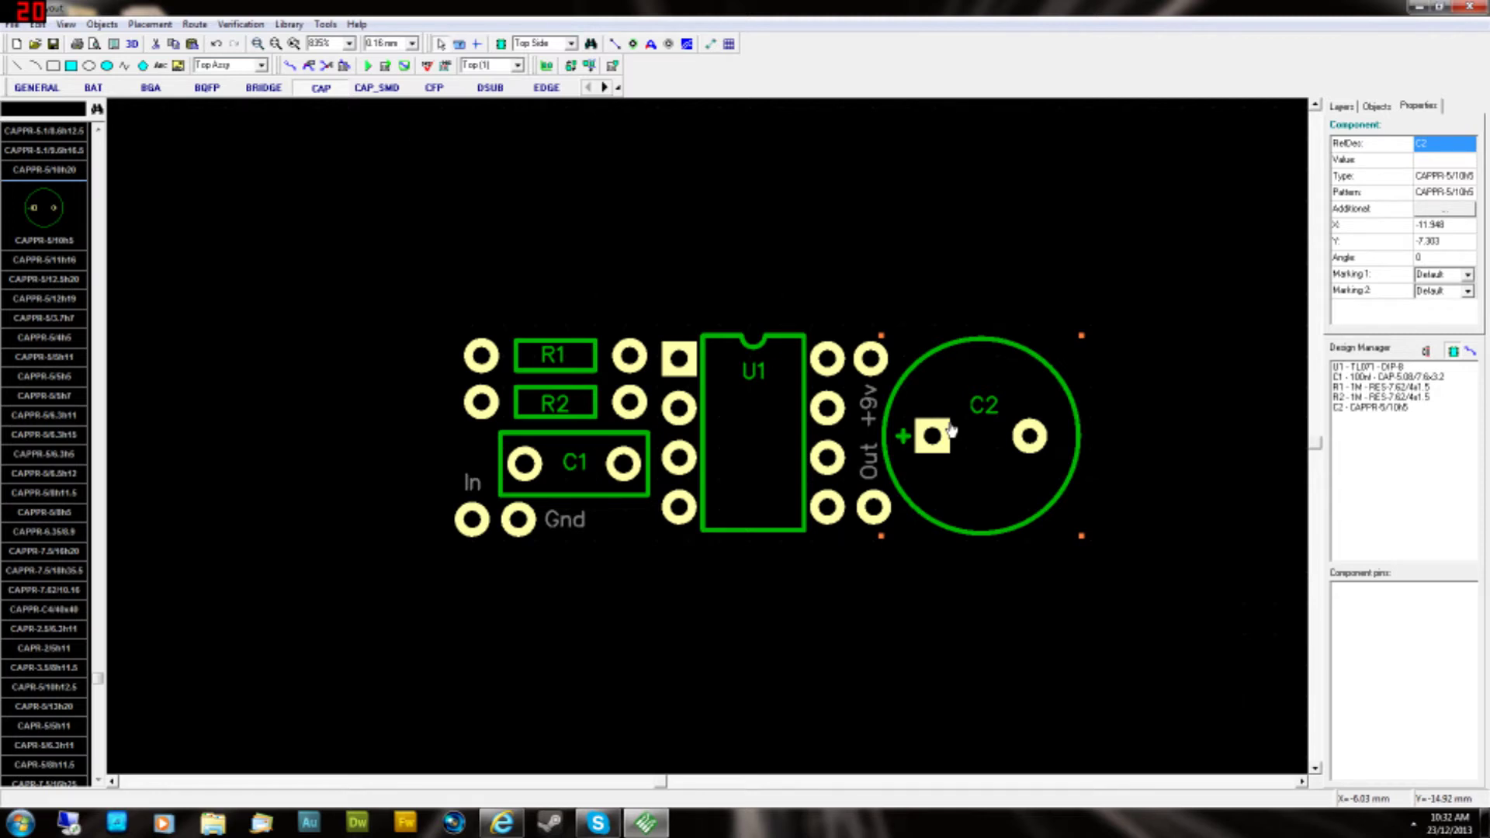
left_click(858, 696)
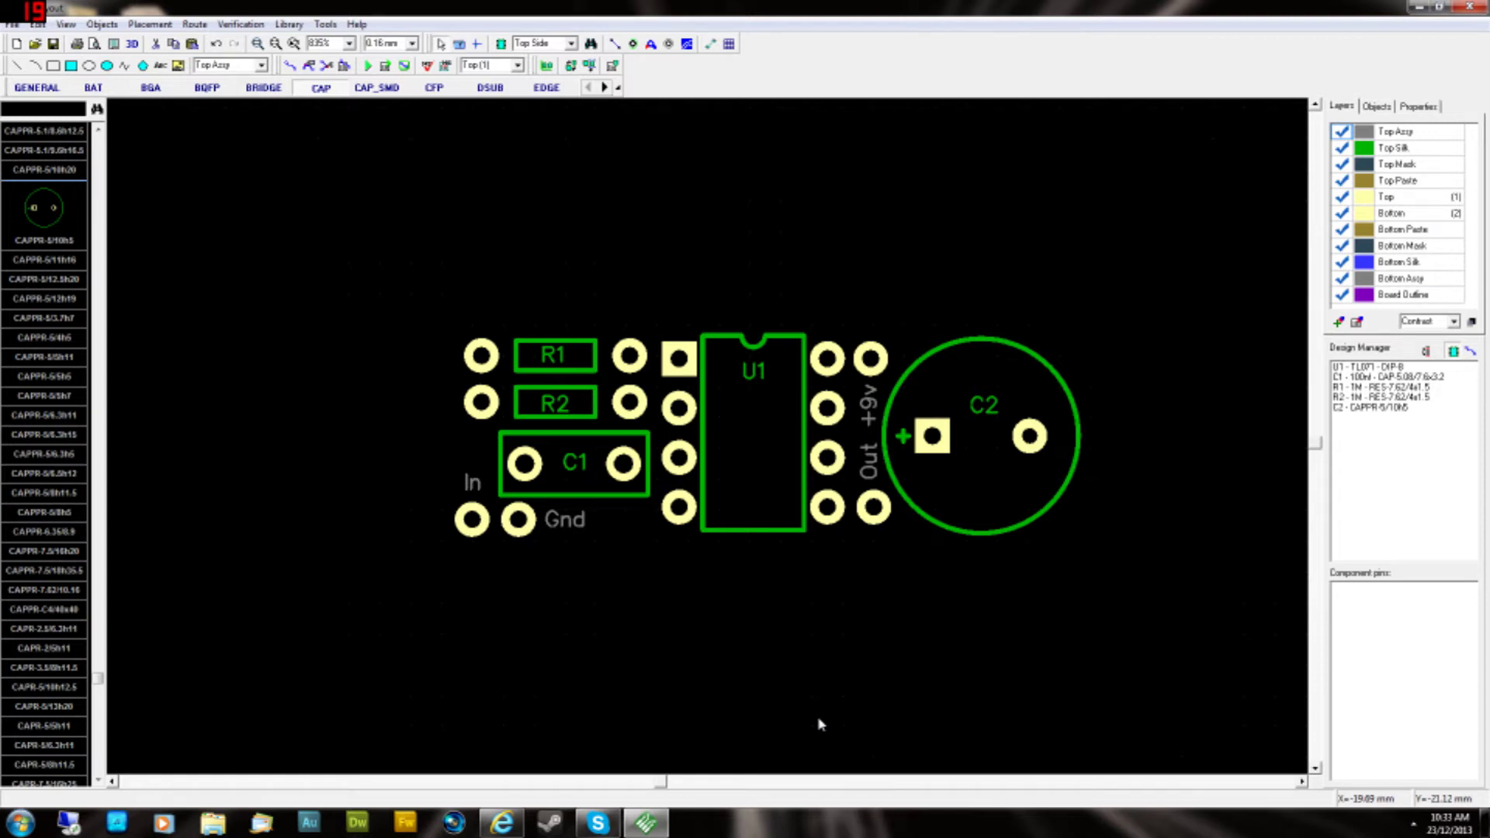
- Set the In label's type to Top Silk
left_click(474, 488)
left_click(565, 519)
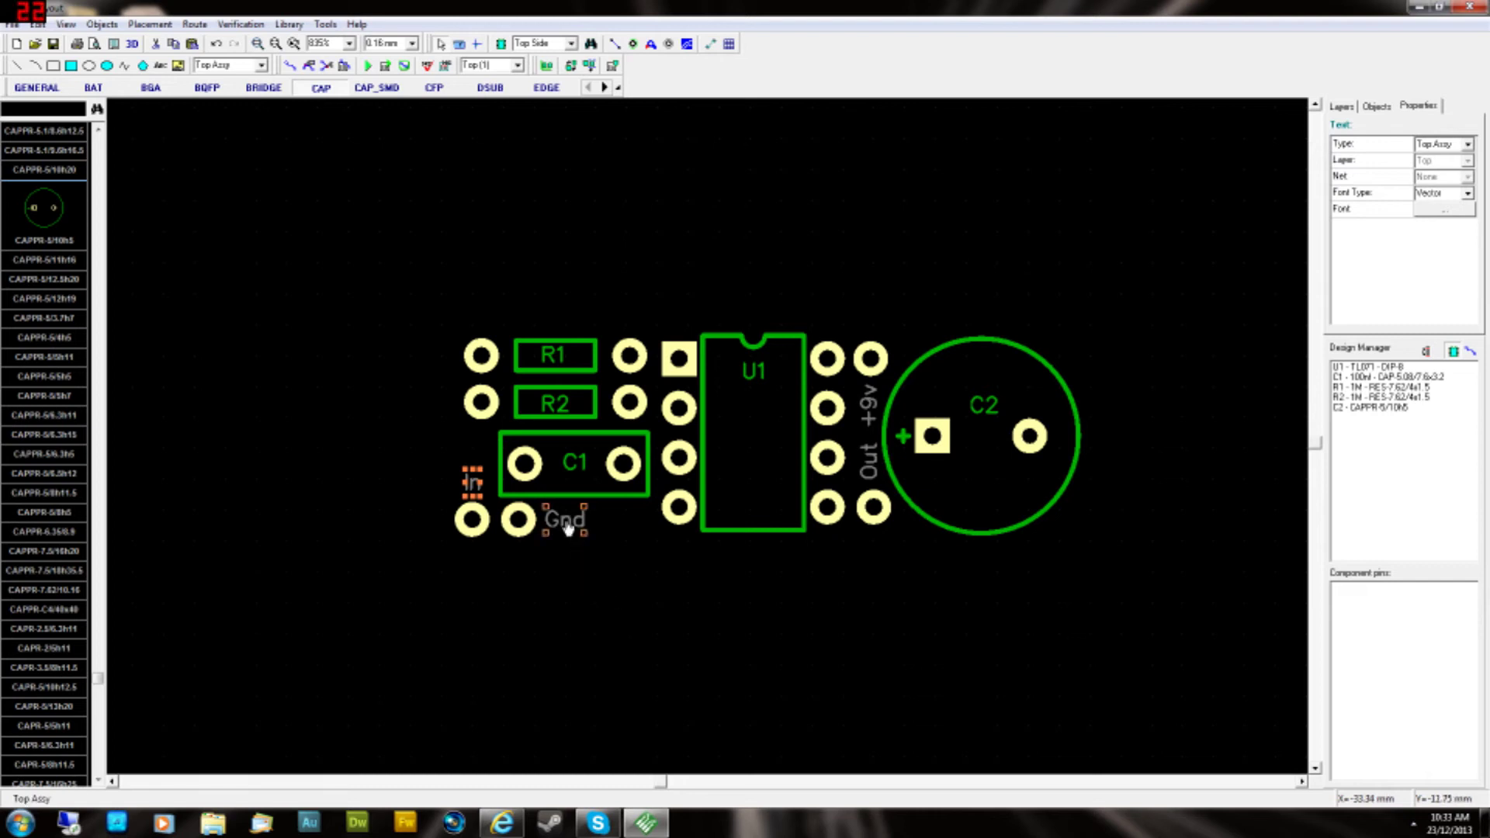
left_click(474, 483)
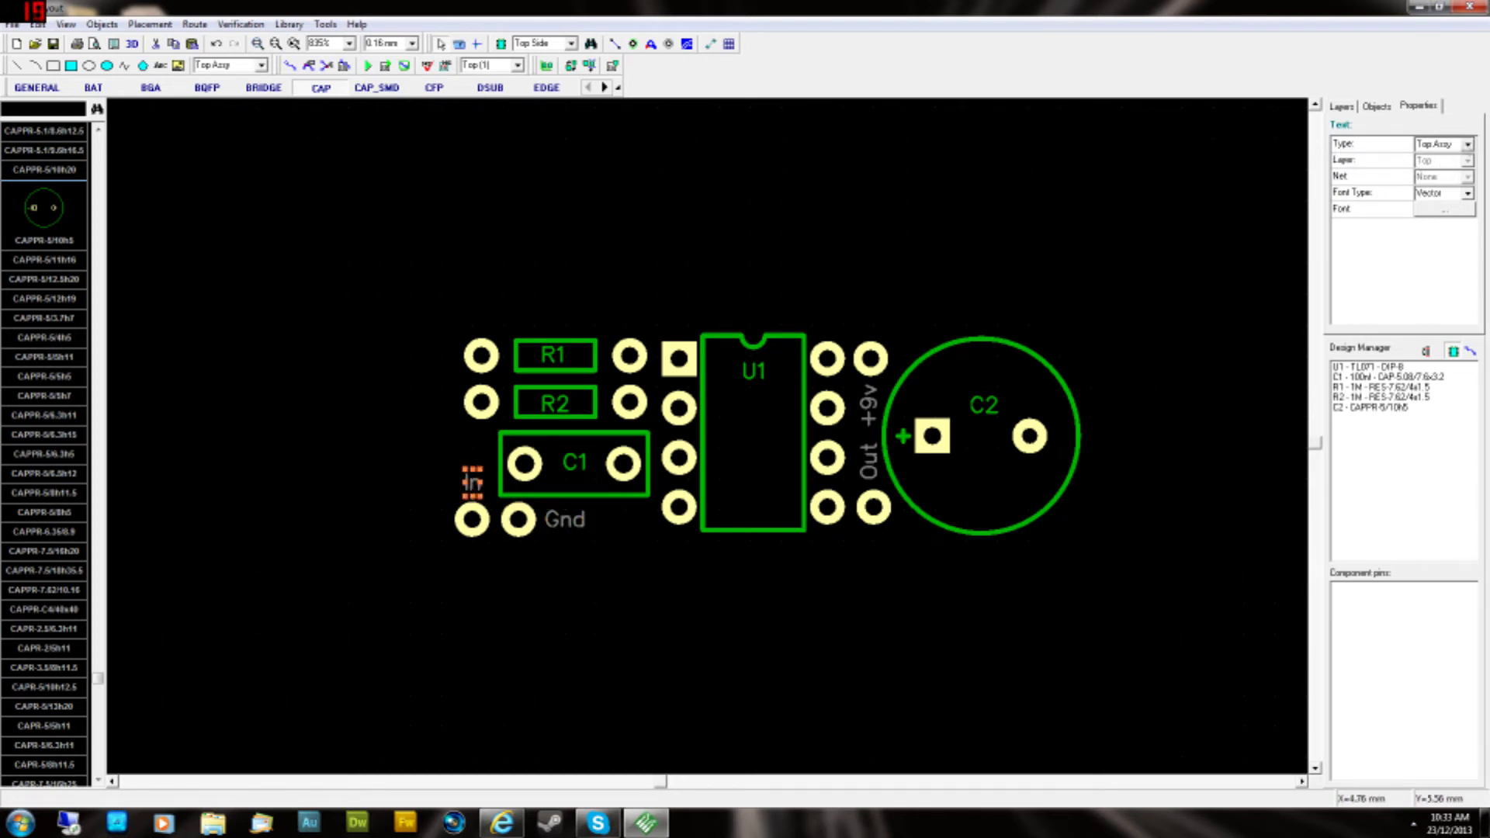
left_click(1469, 145)
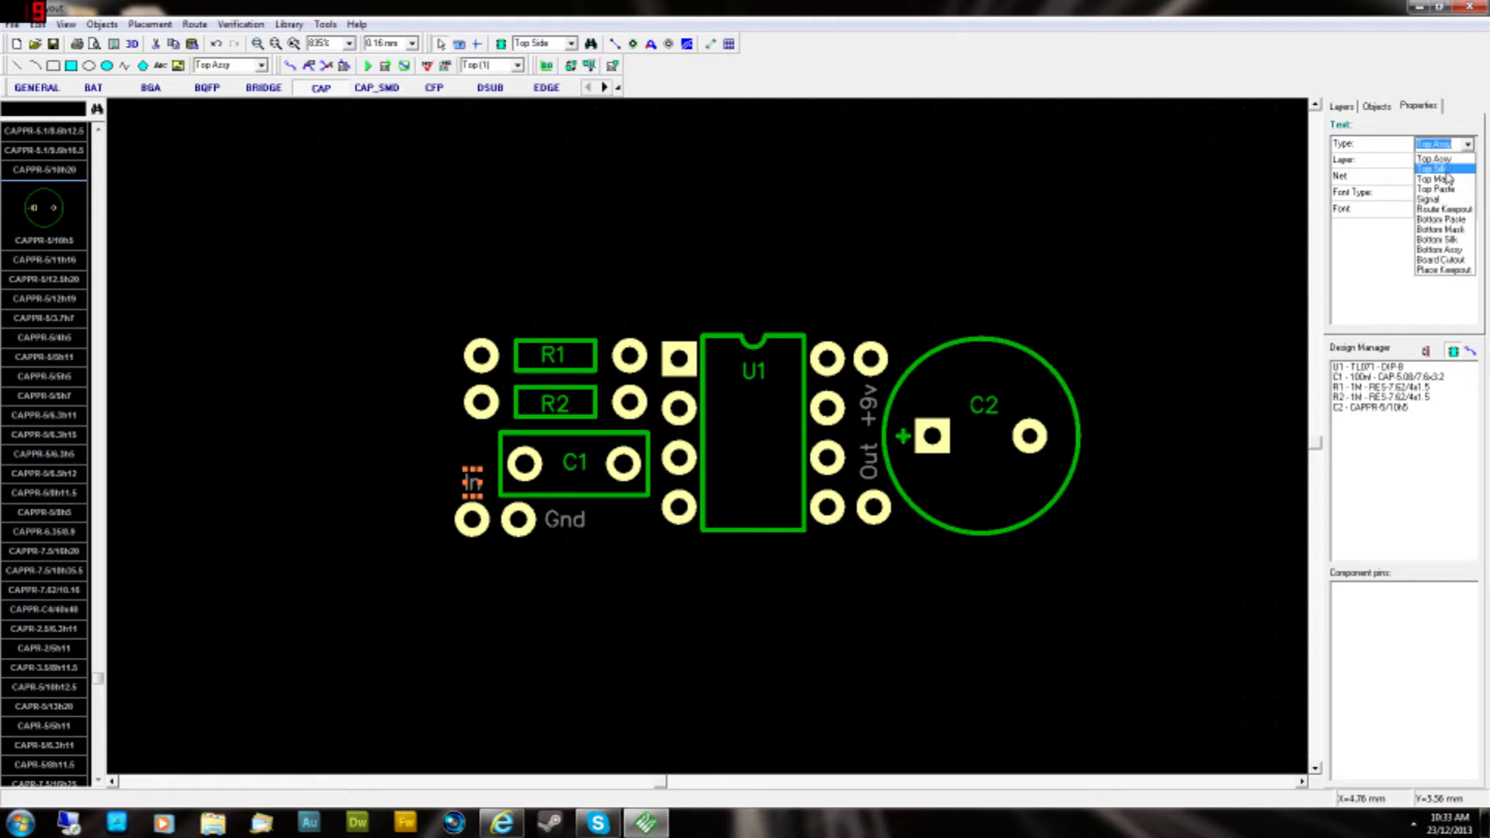
left_click(1440, 164)
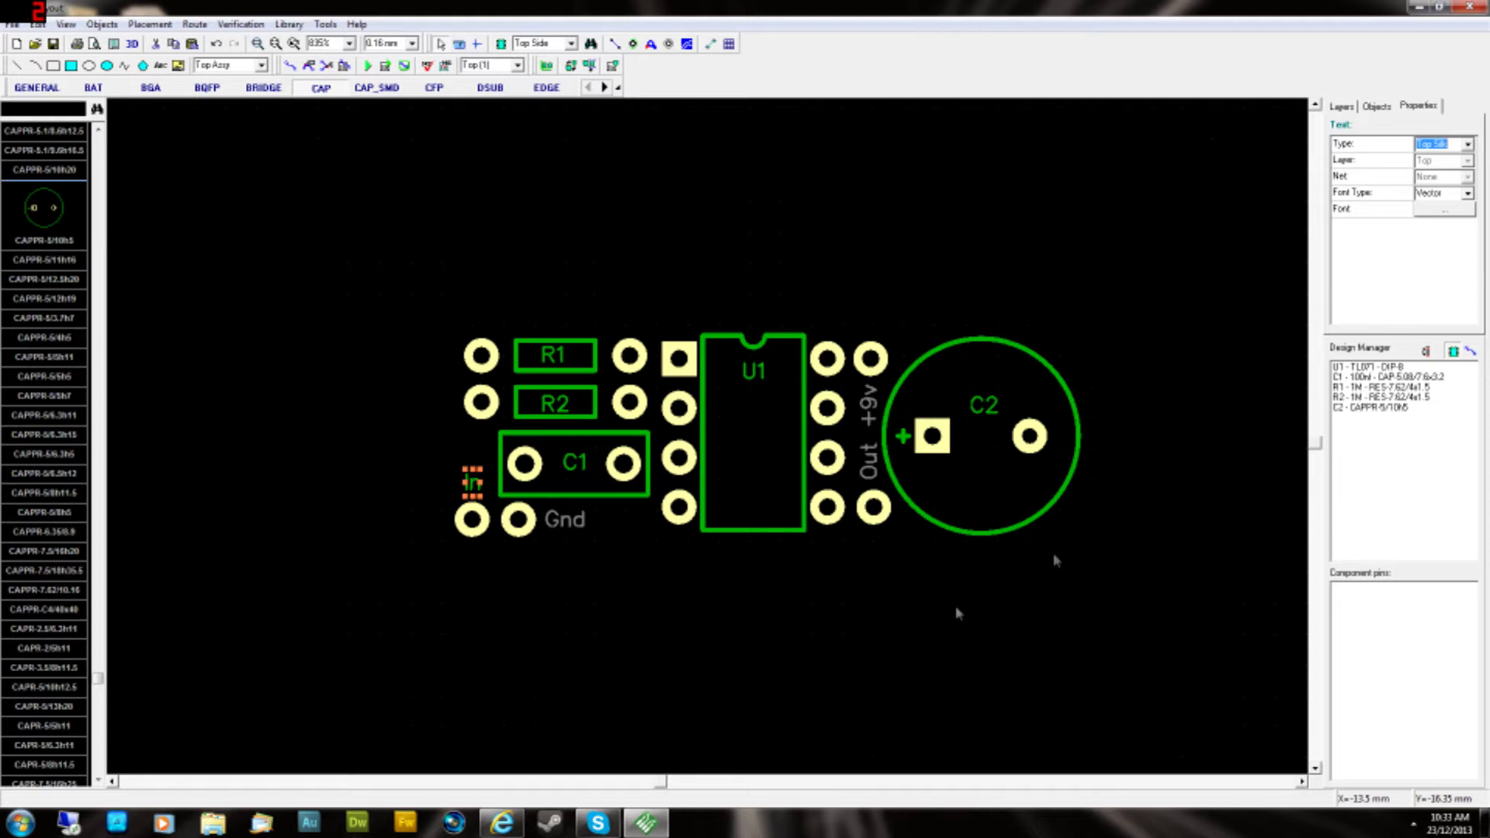
left_click(1467, 145)
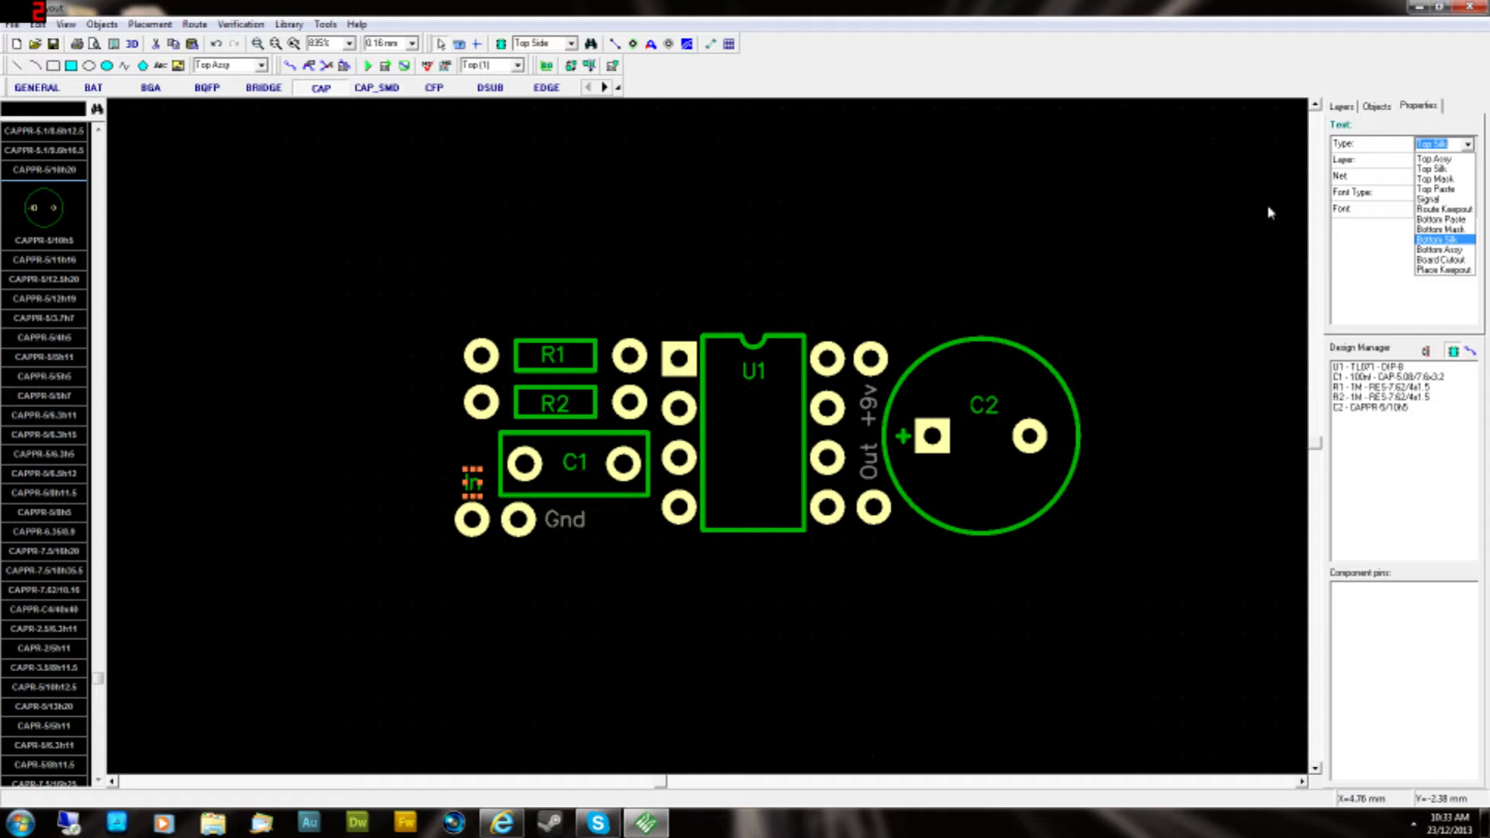
left_click(520, 655)
- Set the type of the Gnd and +9v labels to Top Silk
left_click(564, 518)
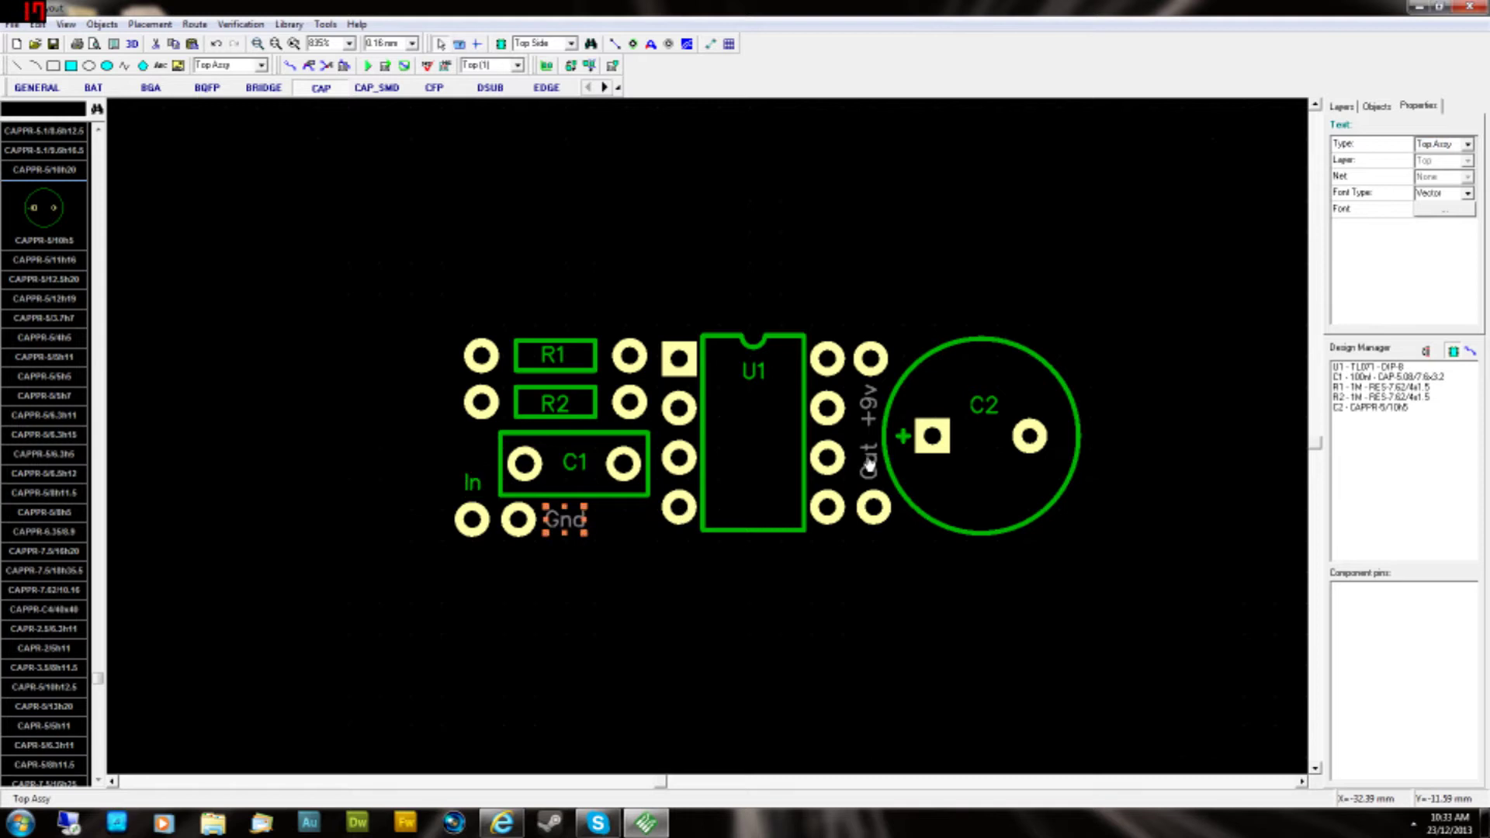
left_click(1467, 145)
left_click(1436, 159)
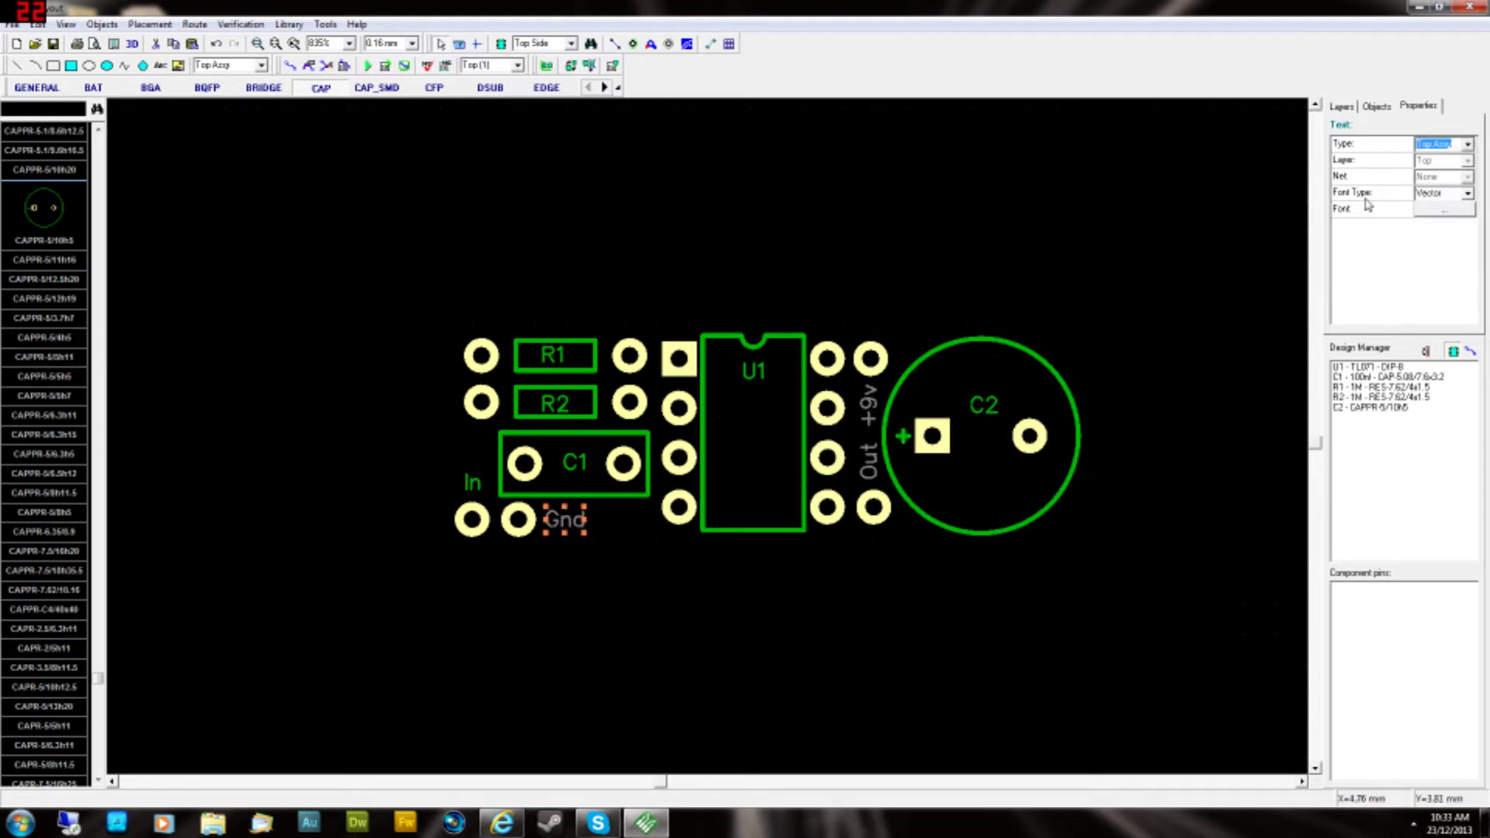
left_click(869, 404)
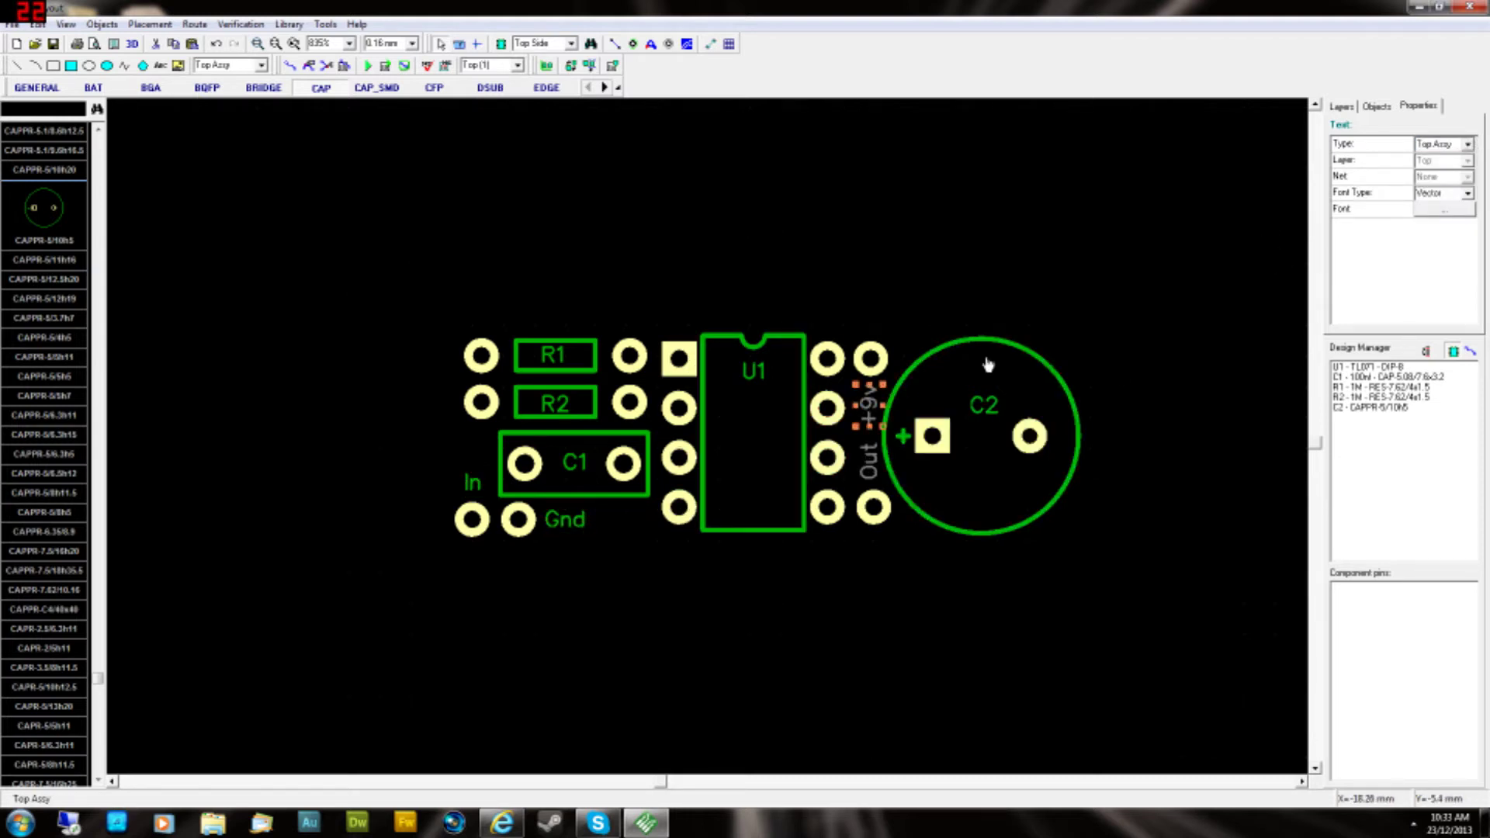
left_click(1468, 144)
left_click(1432, 170)
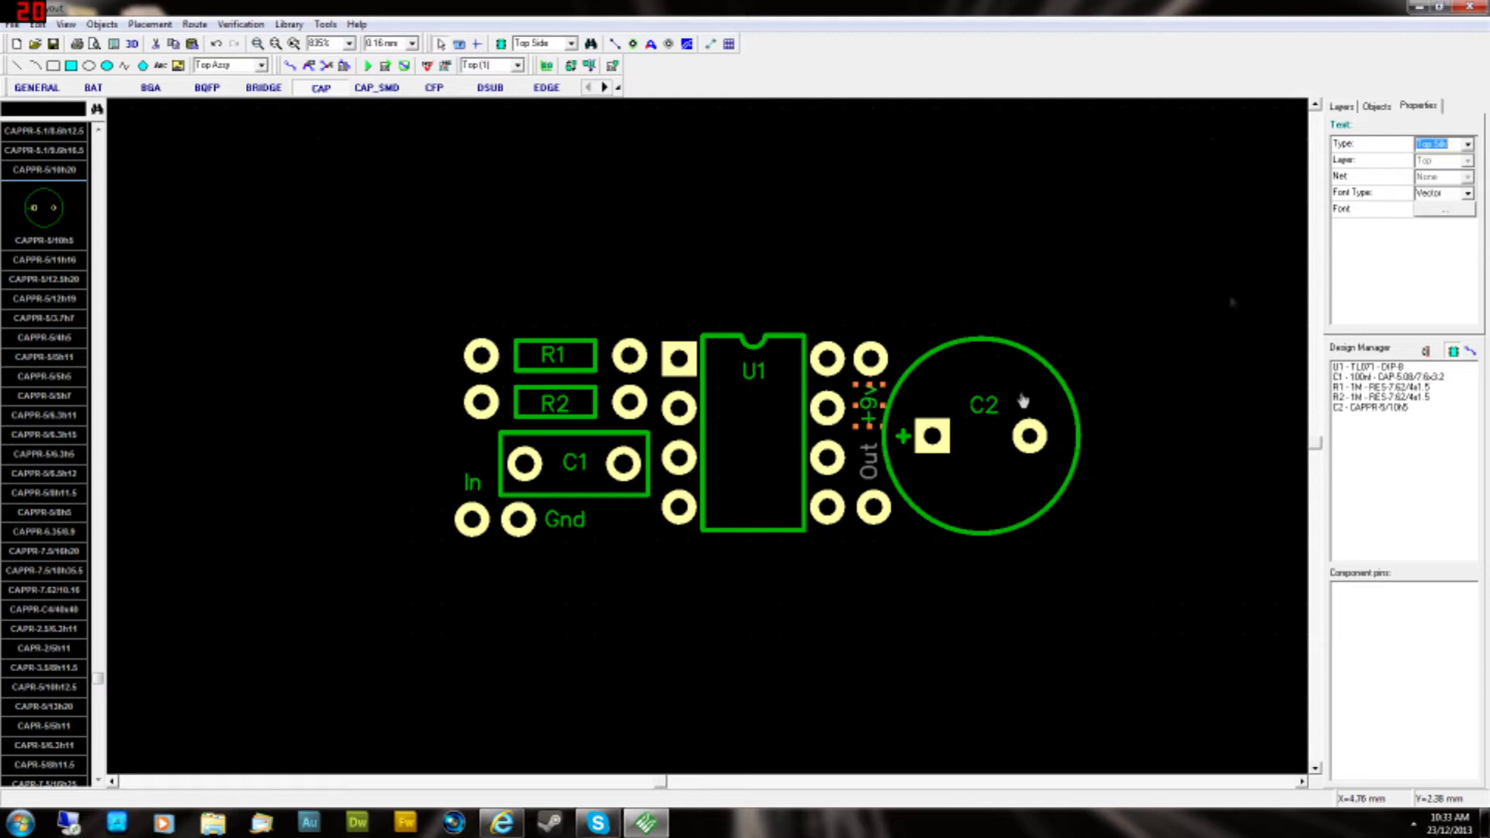
- Set the Out label's type to Top Silk and clear the selection
left_click(869, 462)
left_click(1468, 145)
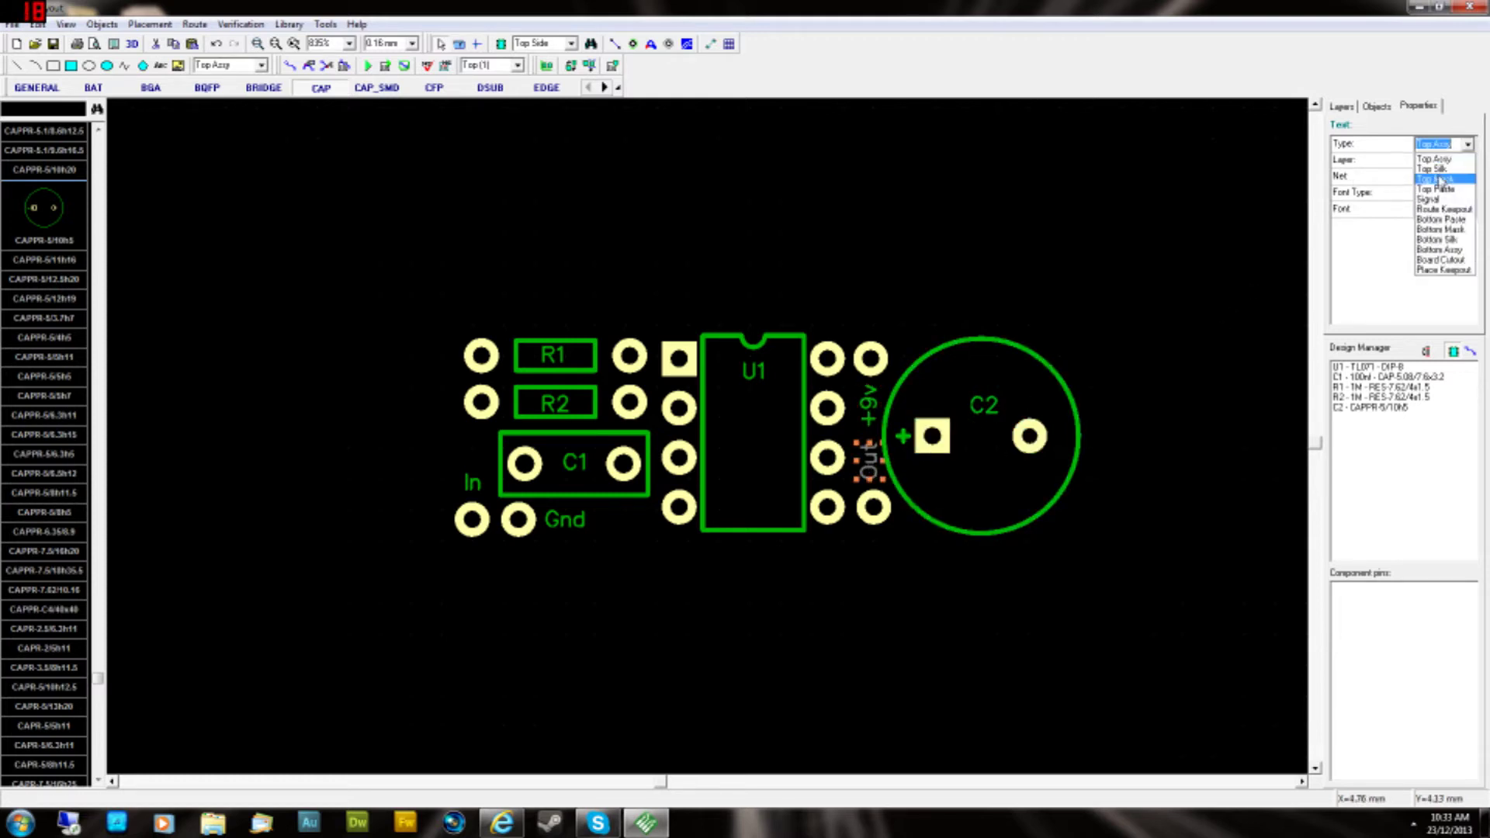
left_click(1432, 170)
left_click(822, 586)
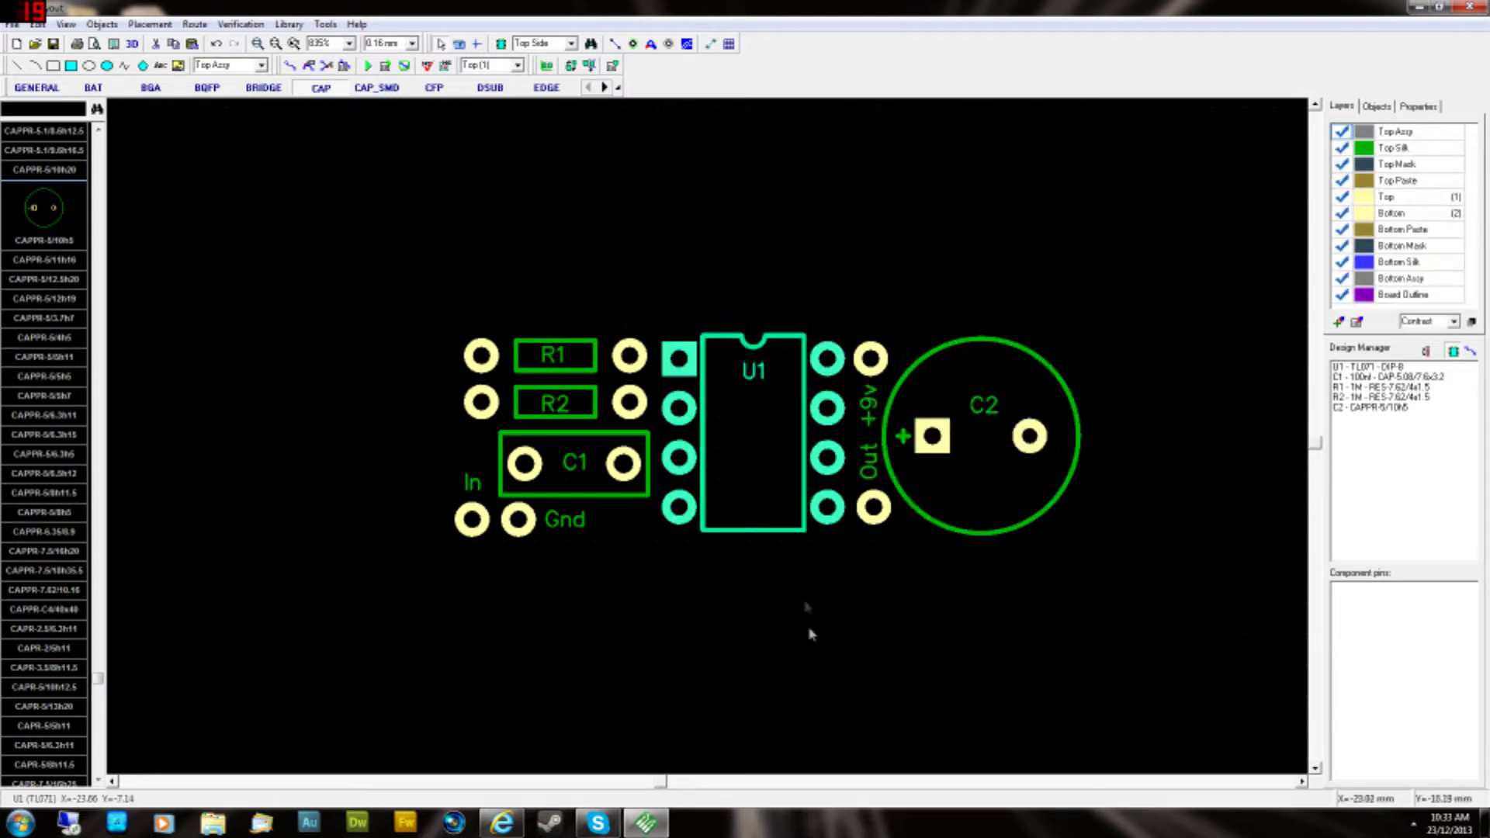
scroll(782, 598, "up", 1)
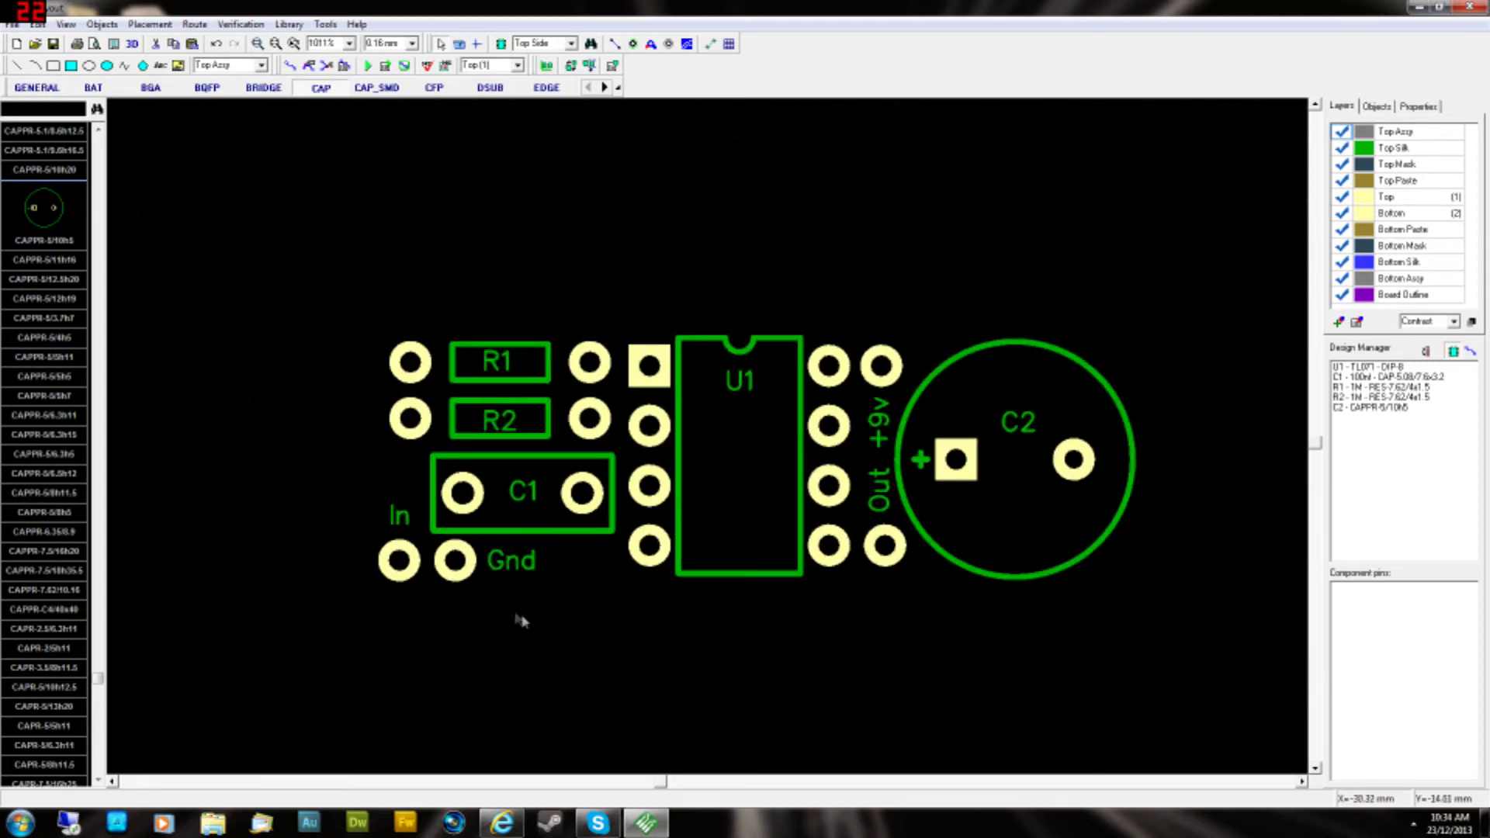
- Fine-tune the positions of the Gnd, In, Out and +9v labels beside their pads
left_click(513, 560)
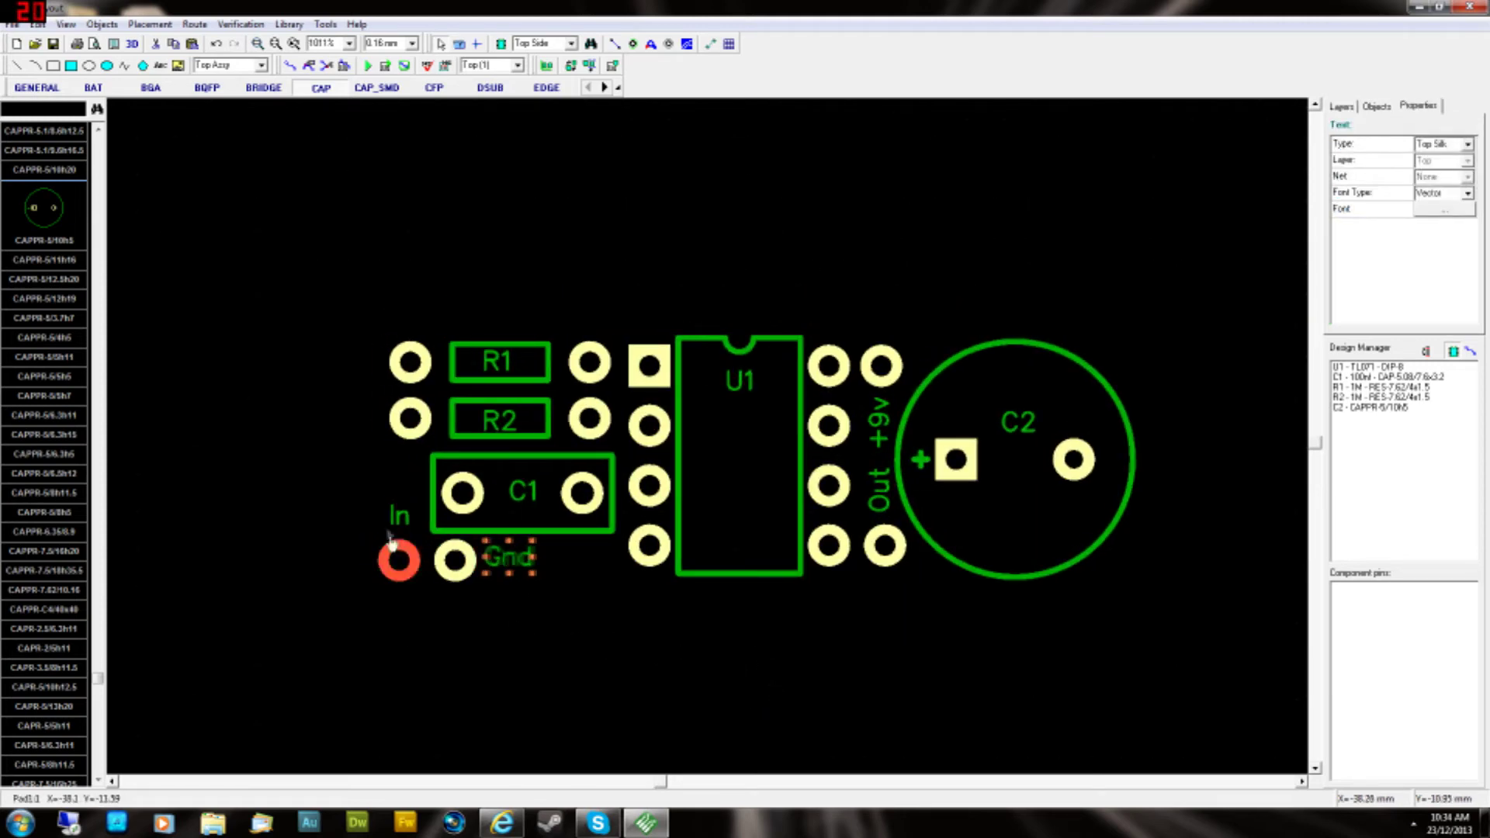
left_click(399, 516)
left_click(638, 652)
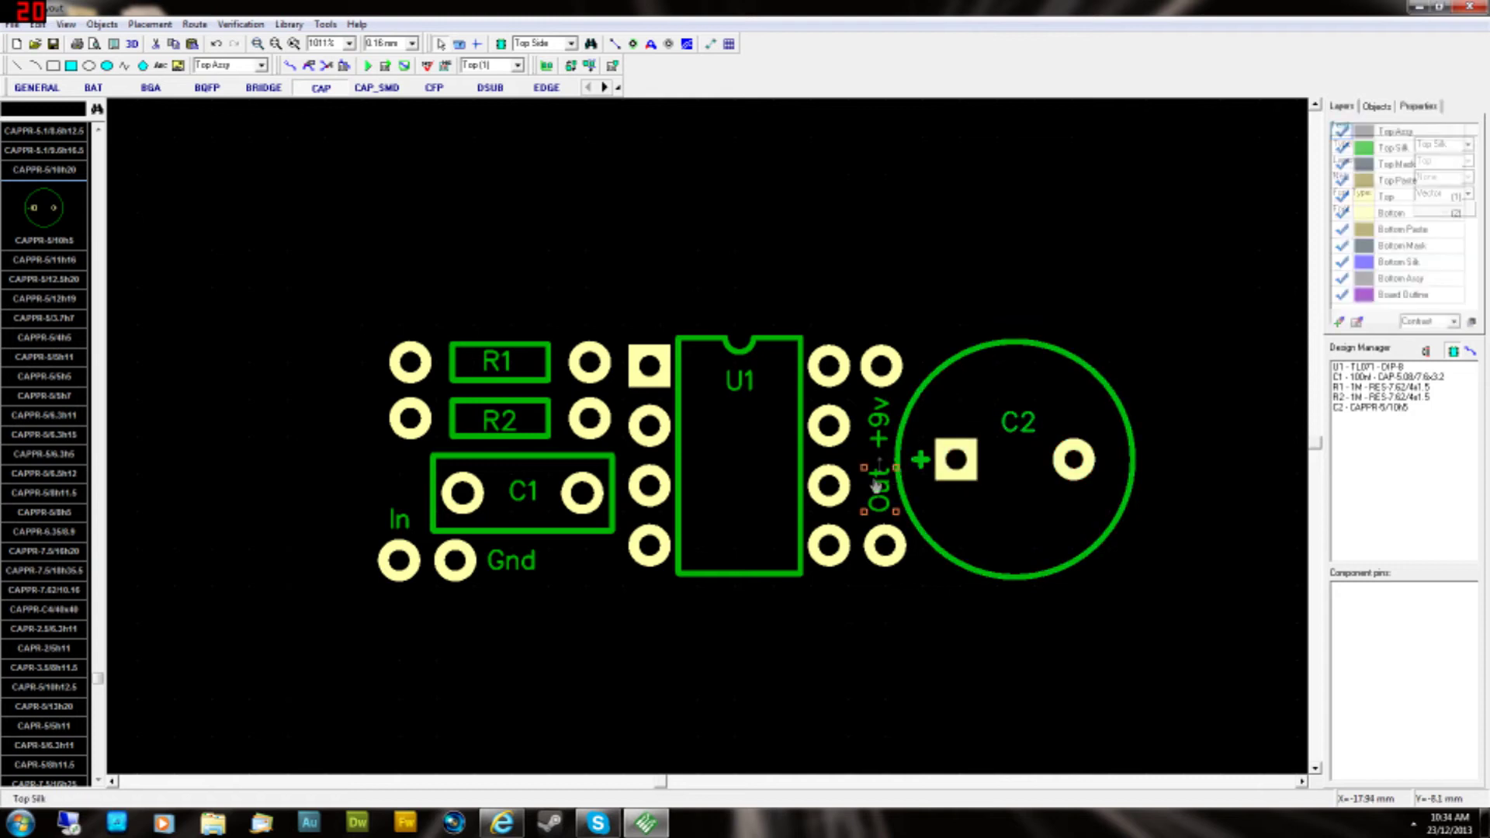
left_click(877, 423)
left_click(918, 617)
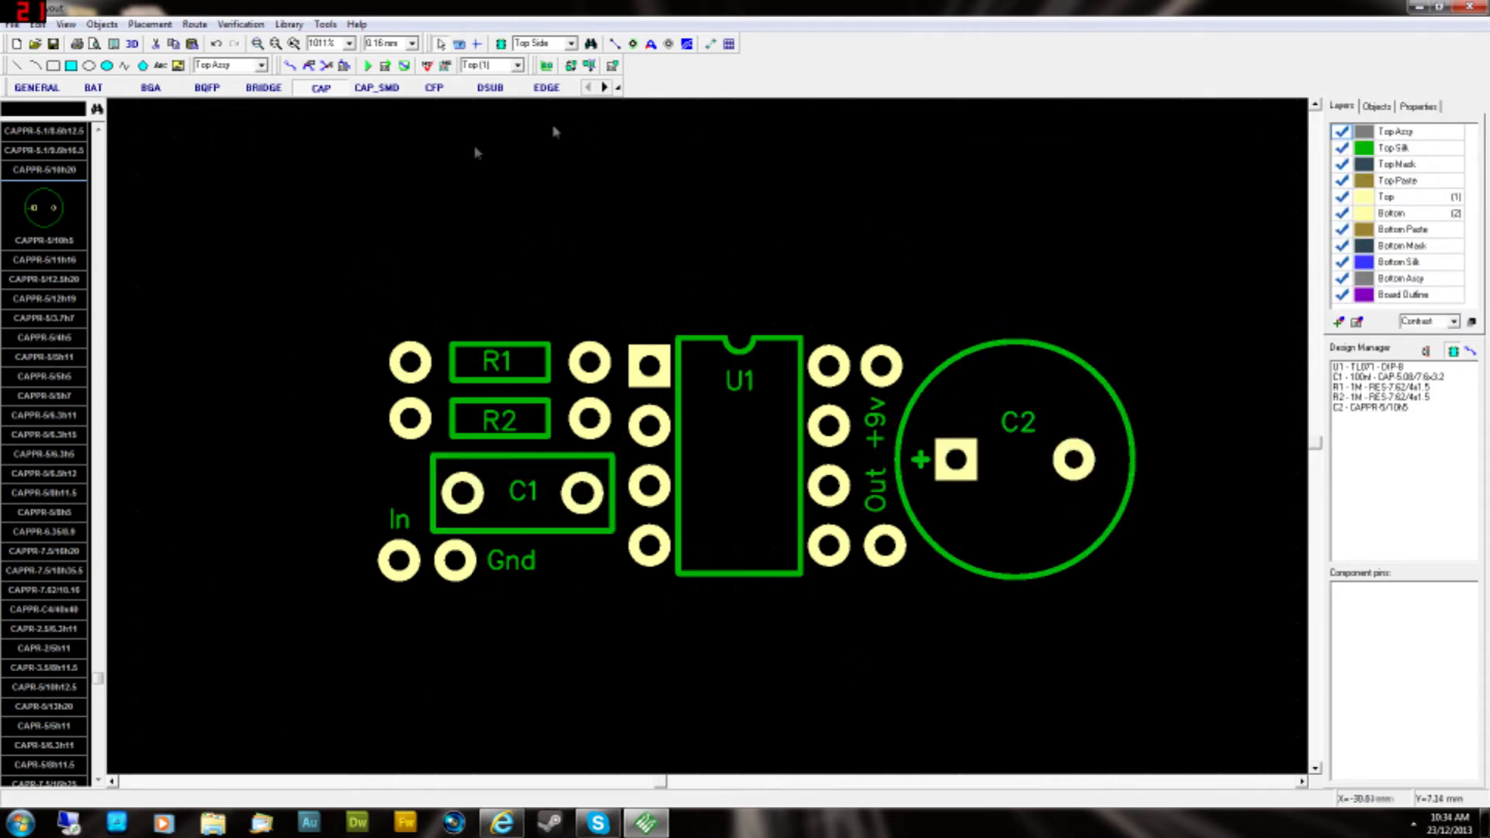
- Route a trace on the Top layer from the In pad to C1's left pad
left_click(289, 65)
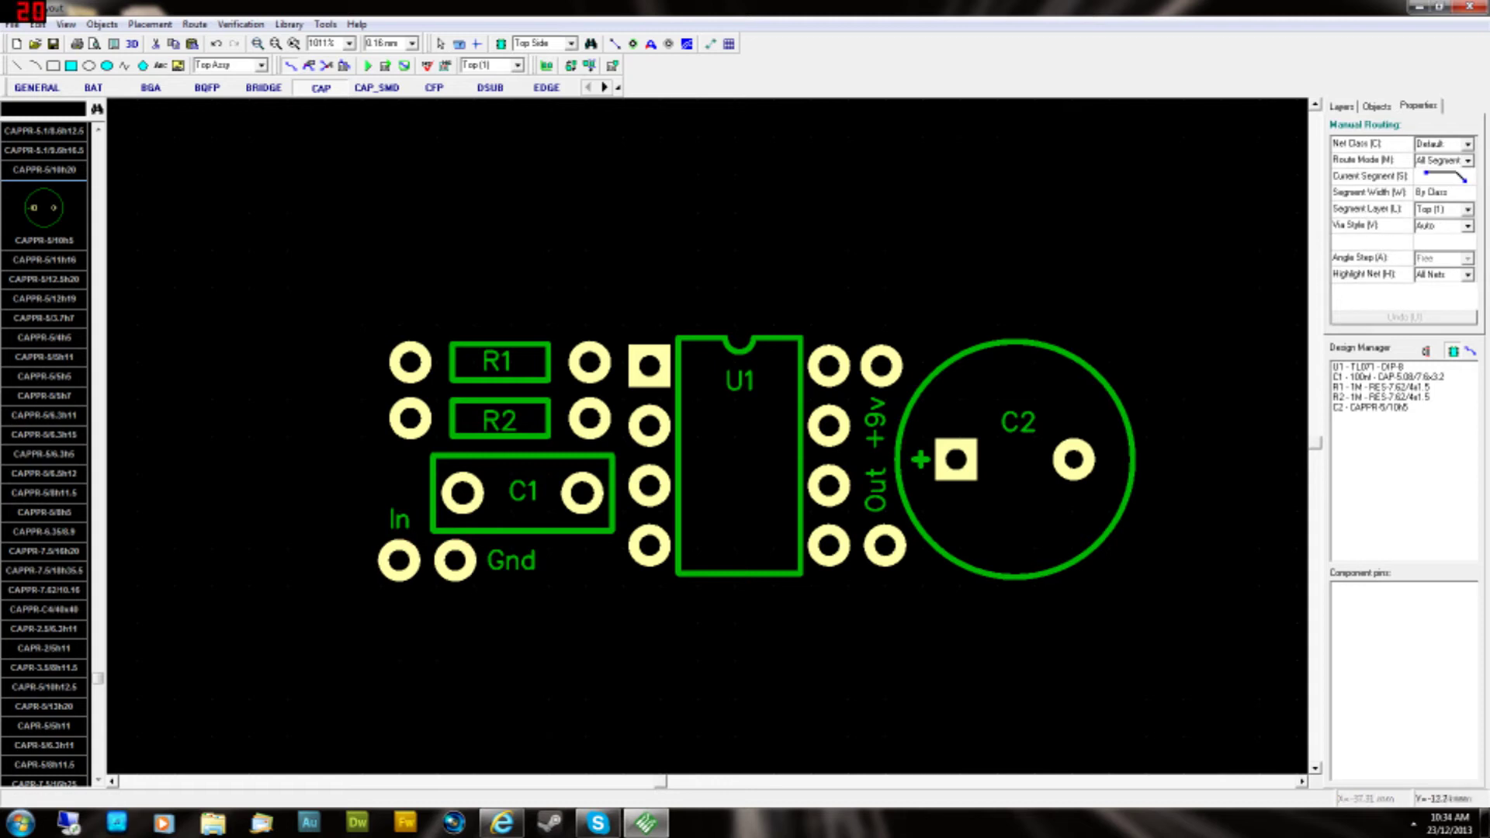
key("Escape")
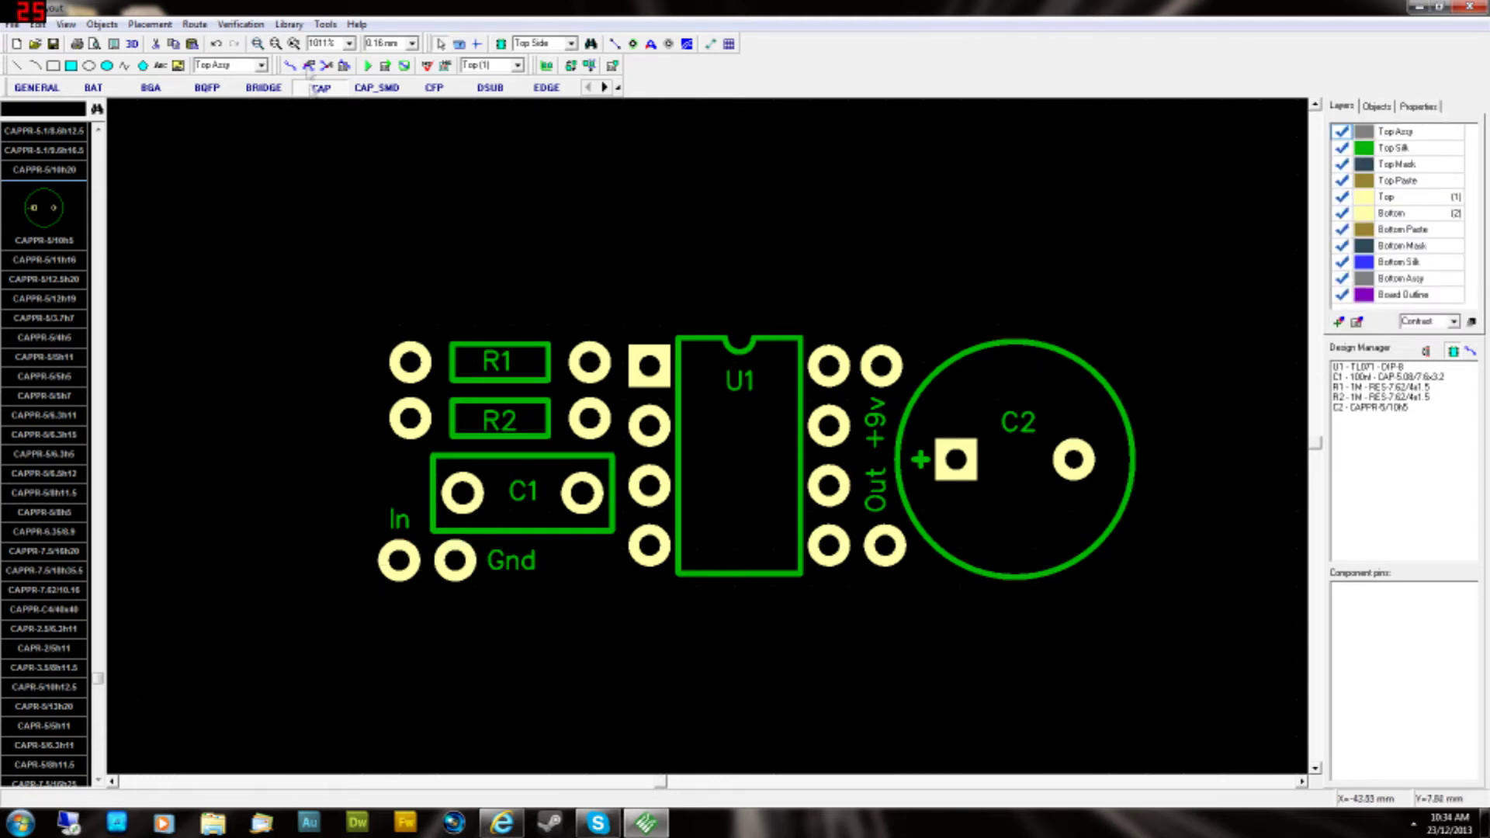
left_click(289, 65)
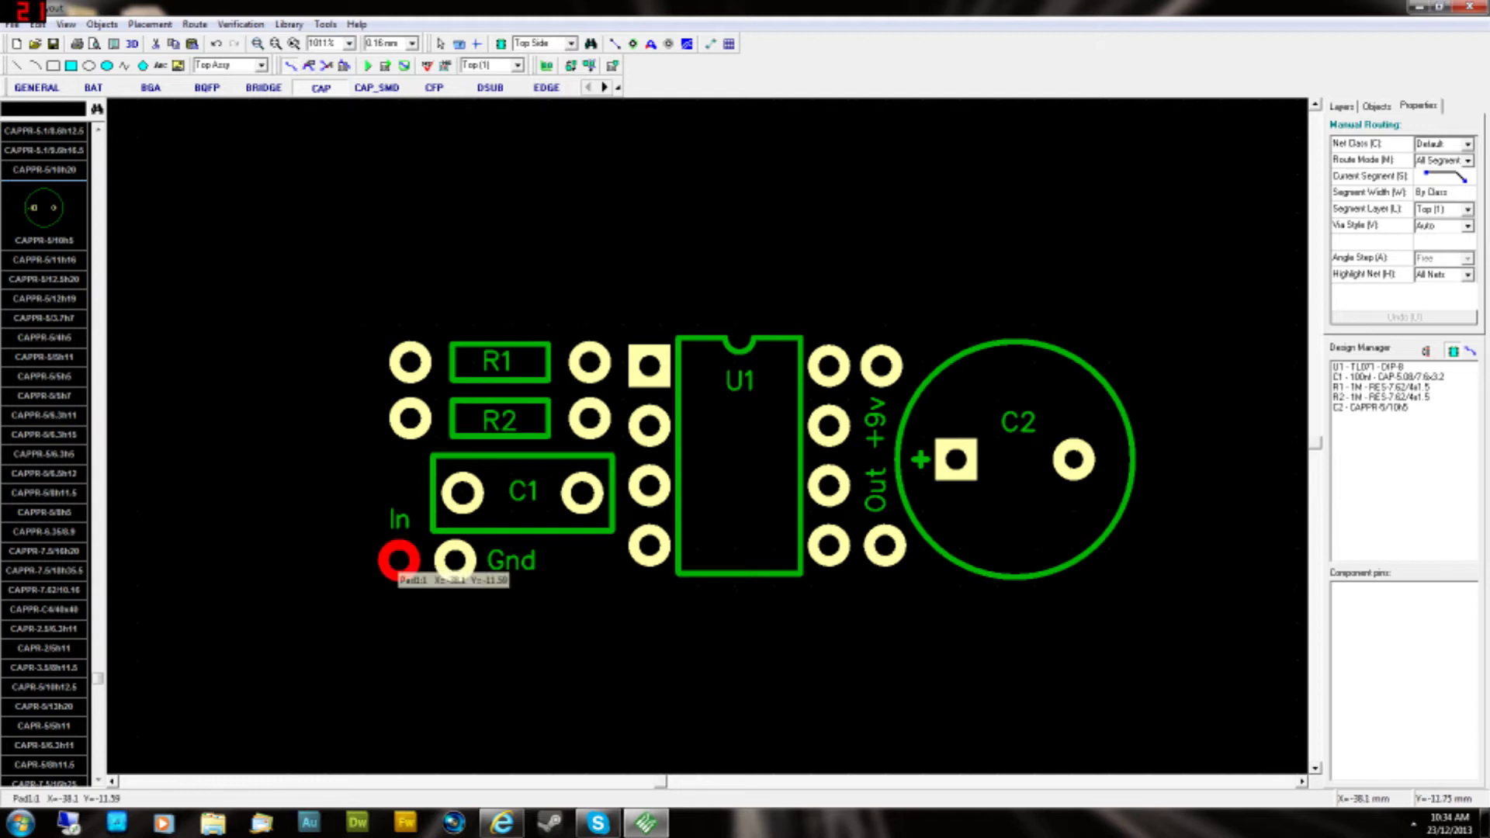
left_click(399, 560)
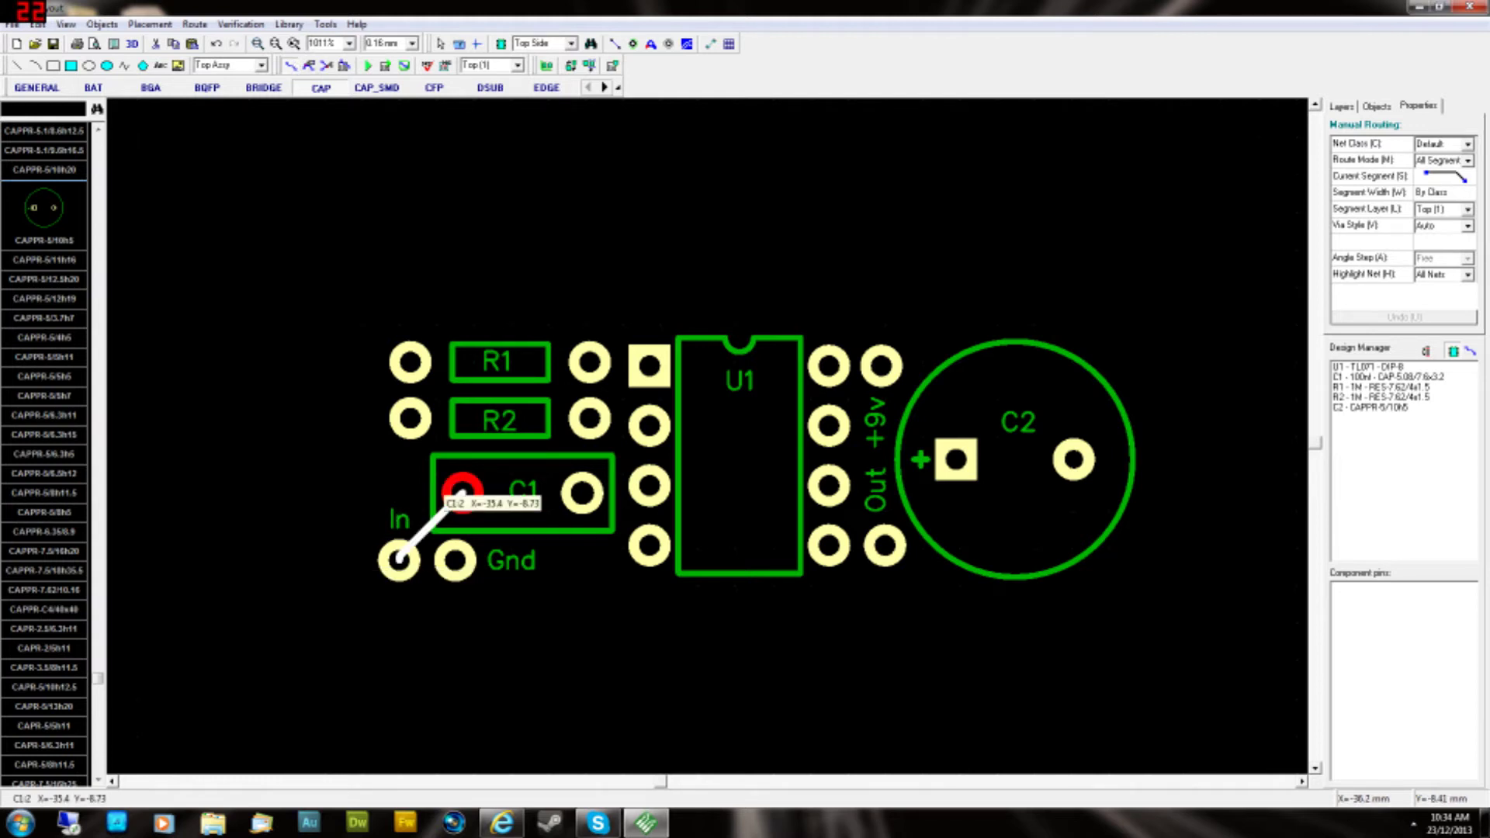
left_click(462, 491)
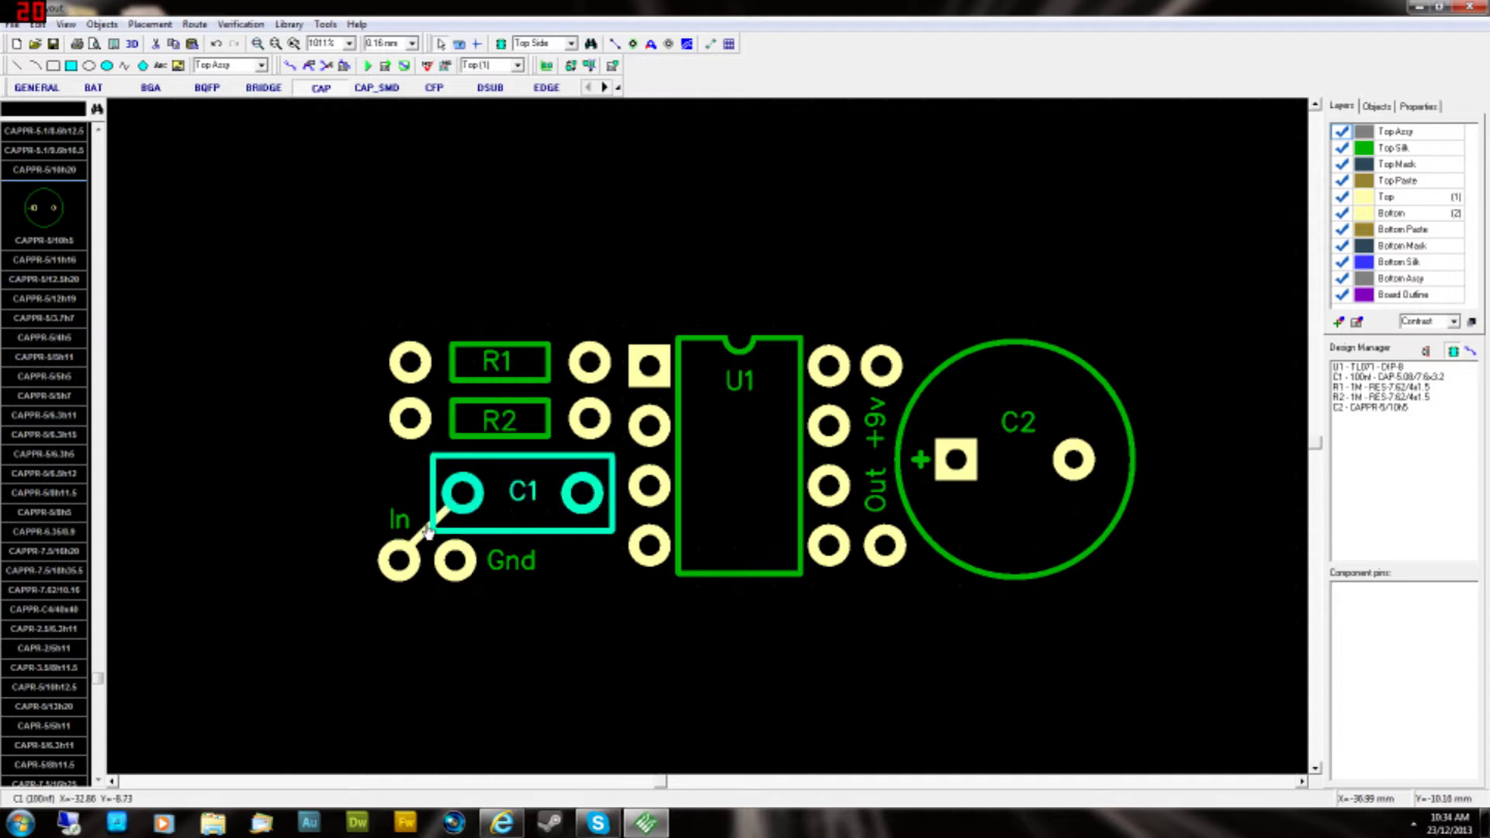
- Reshape the In-to-C1 trace to leave In vertically, bend diagonally and enter C1 horizontally, undoing any accidental C1 move
mouse_move(429, 531)
left_mouse_down()
mouse_move(426, 512)
mouse_move(436, 535)
left_mouse_up()
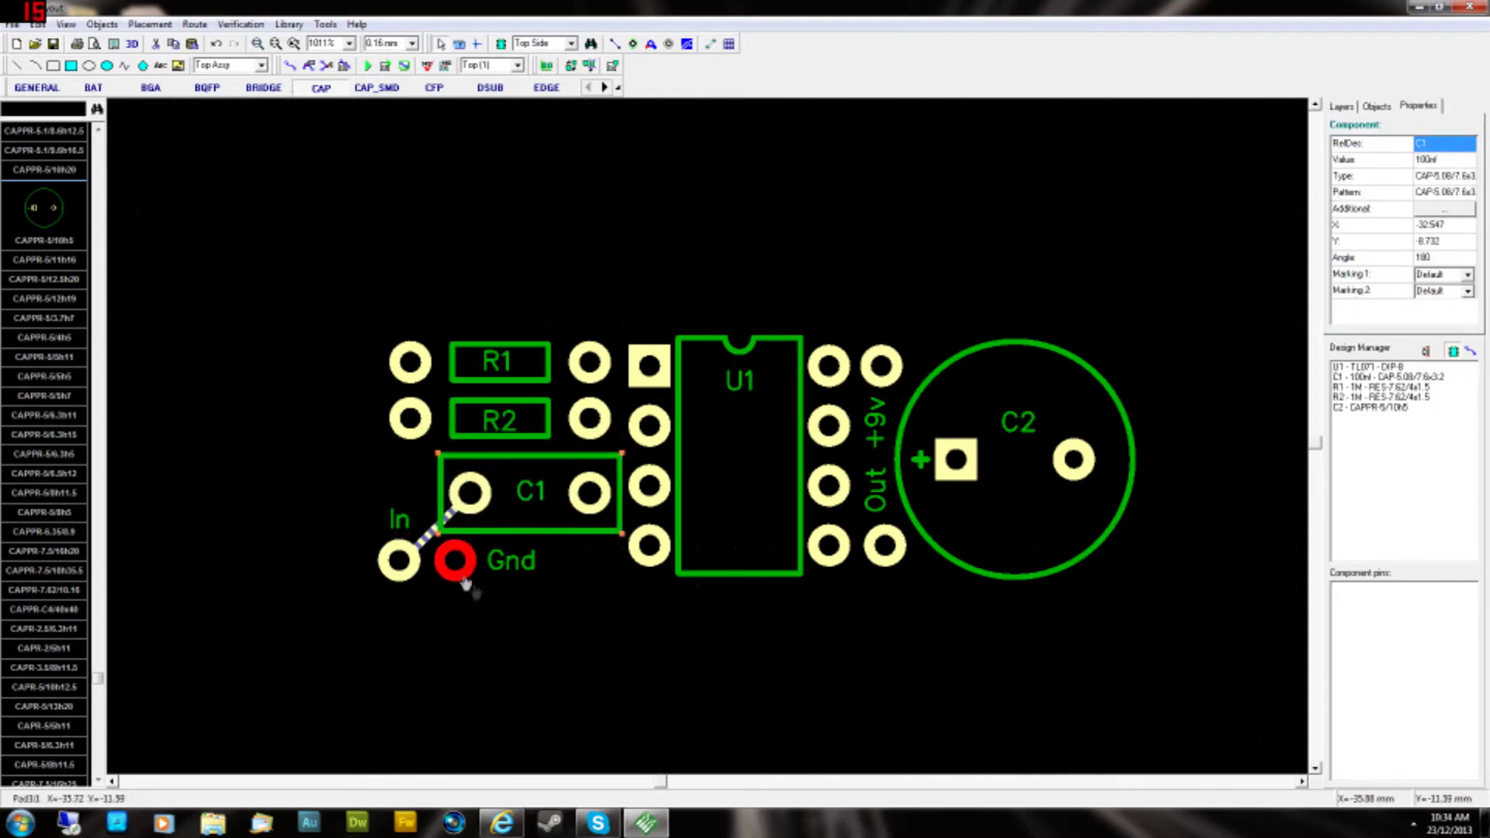
key("ctrl+z")
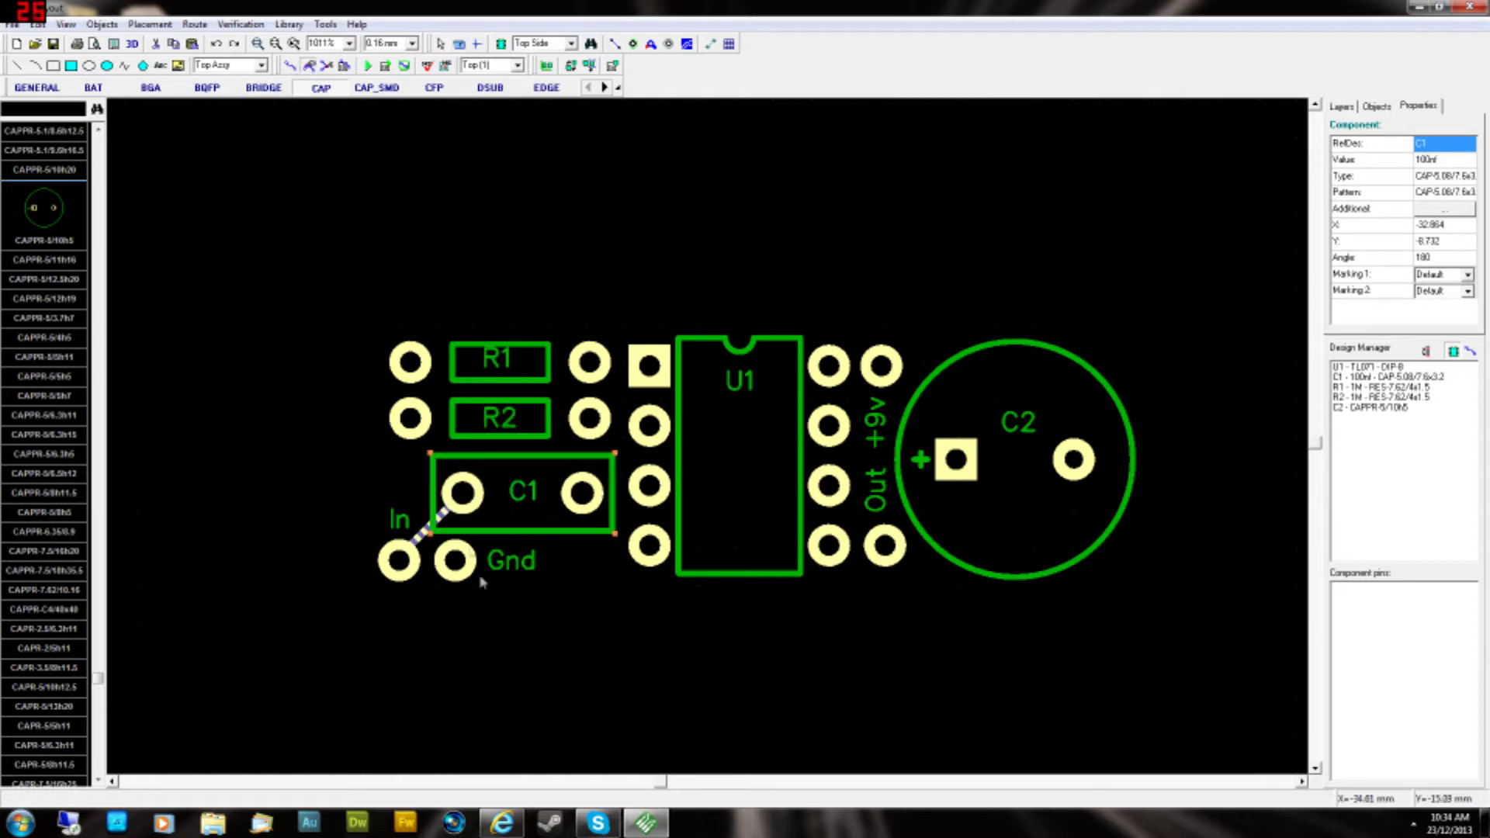
left_click_drag(425, 528, 412, 520)
left_click(515, 612)
scroll(501, 543, "up", 2)
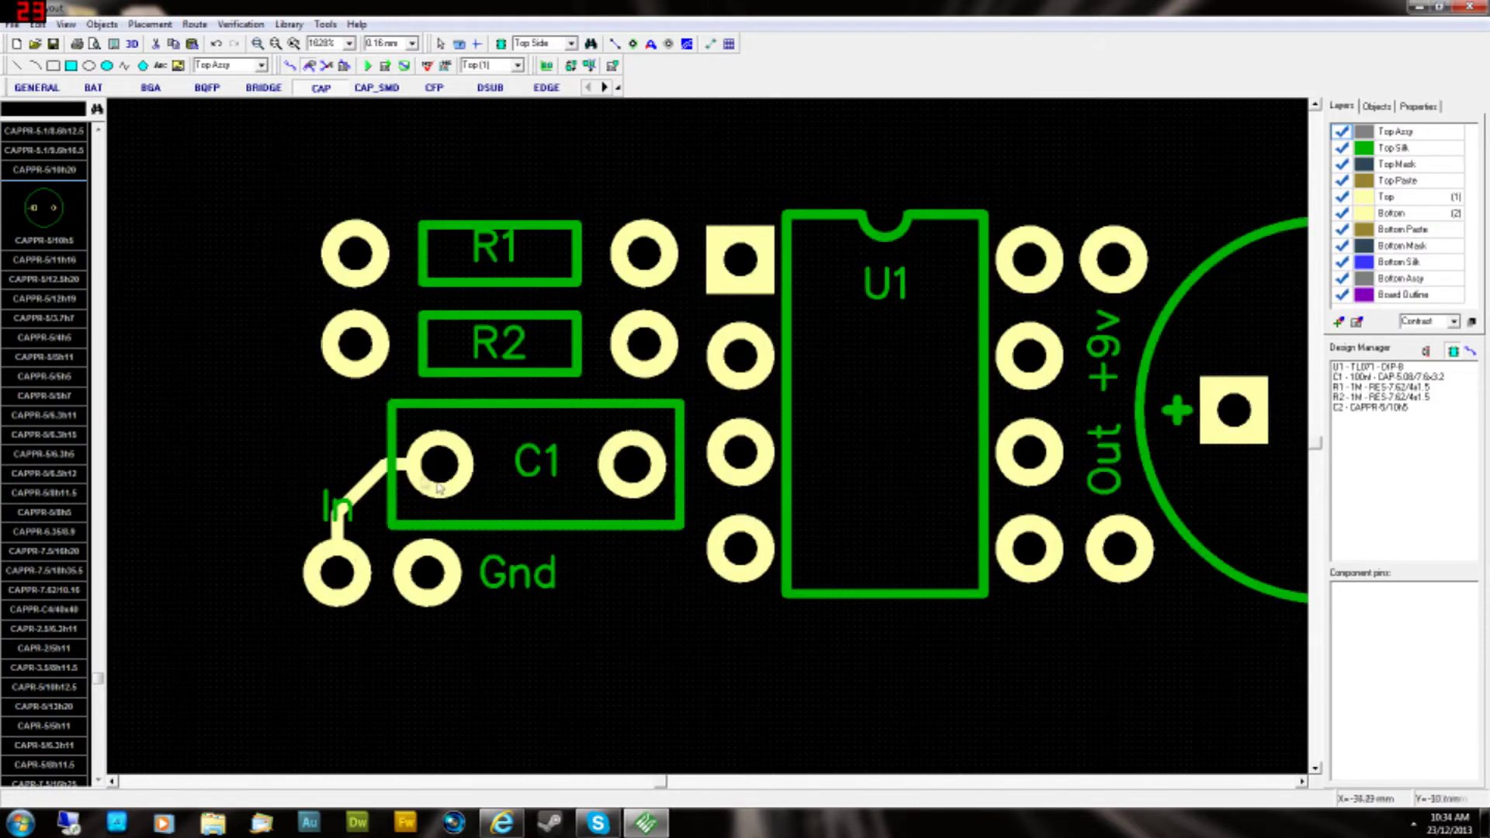
- Examine the trace width options and net properties of the In-to-C1 trace
right_click(371, 474)
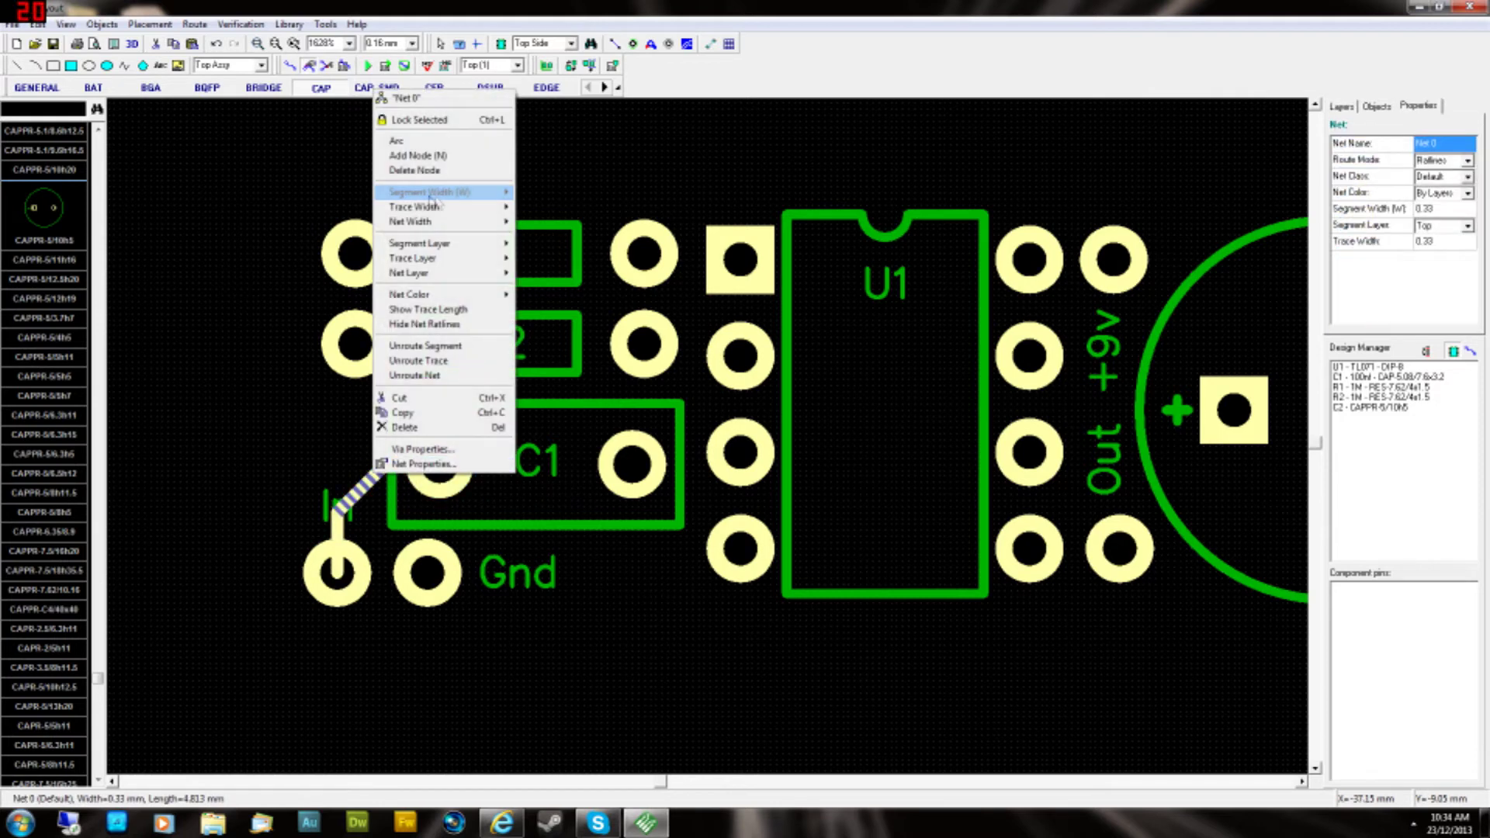
mouse_move(469, 208)
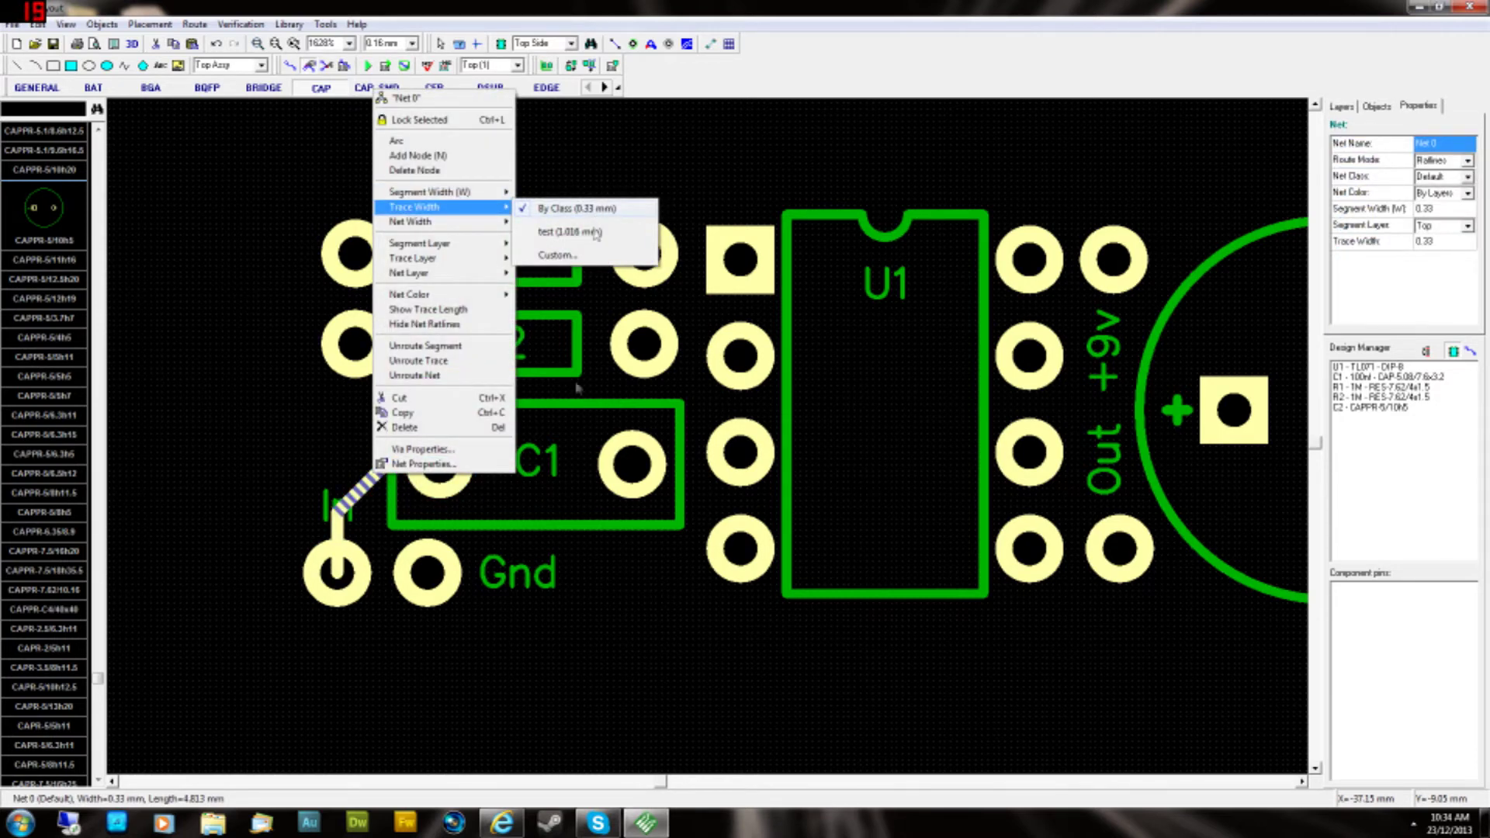
scroll(579, 756, "down", 3)
left_click(631, 669)
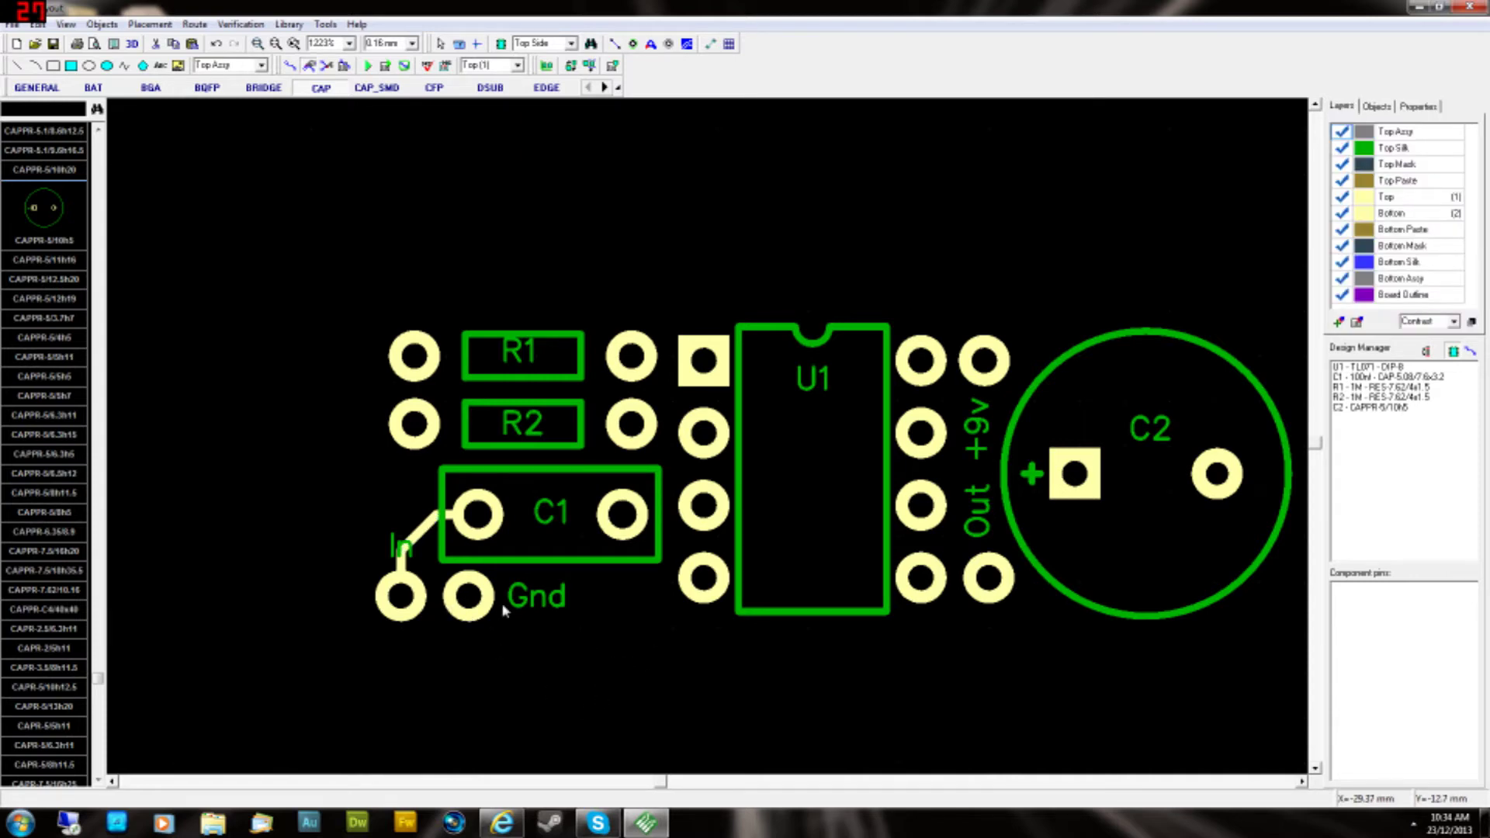
scroll(504, 612, "up", 1)
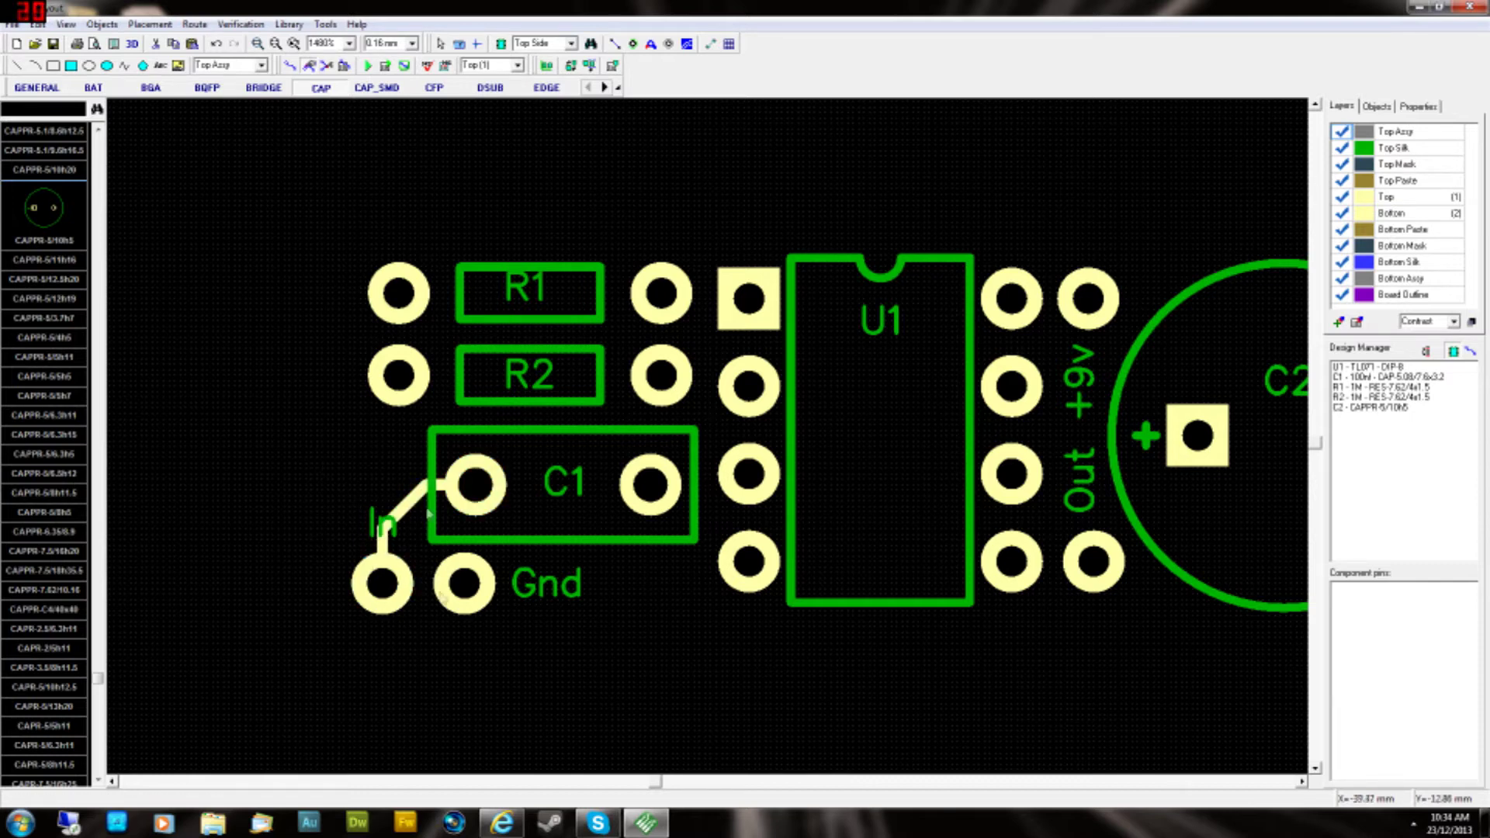
left_click(404, 512)
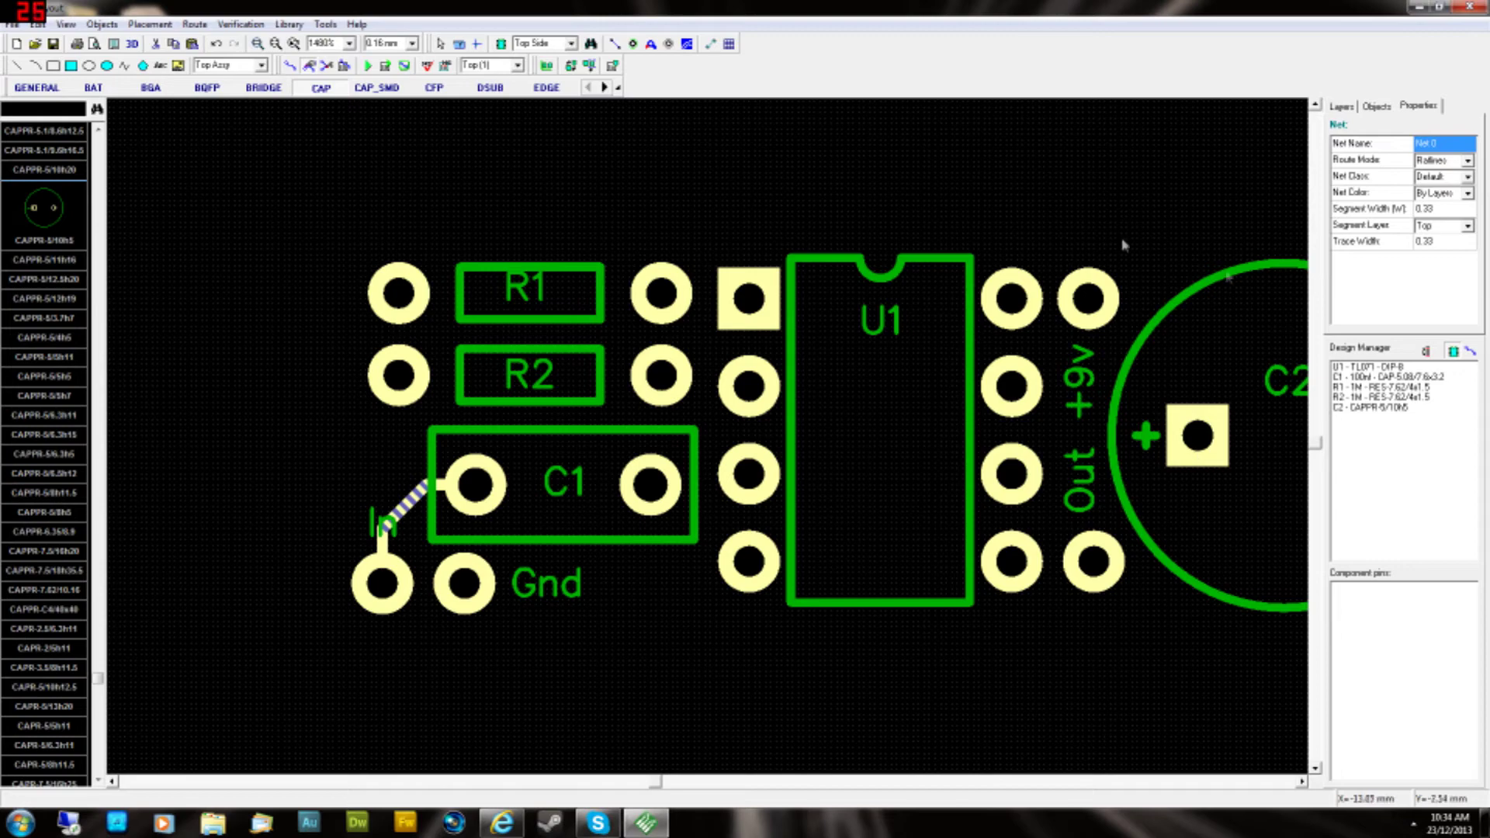
scroll(1125, 246, "down", 2)
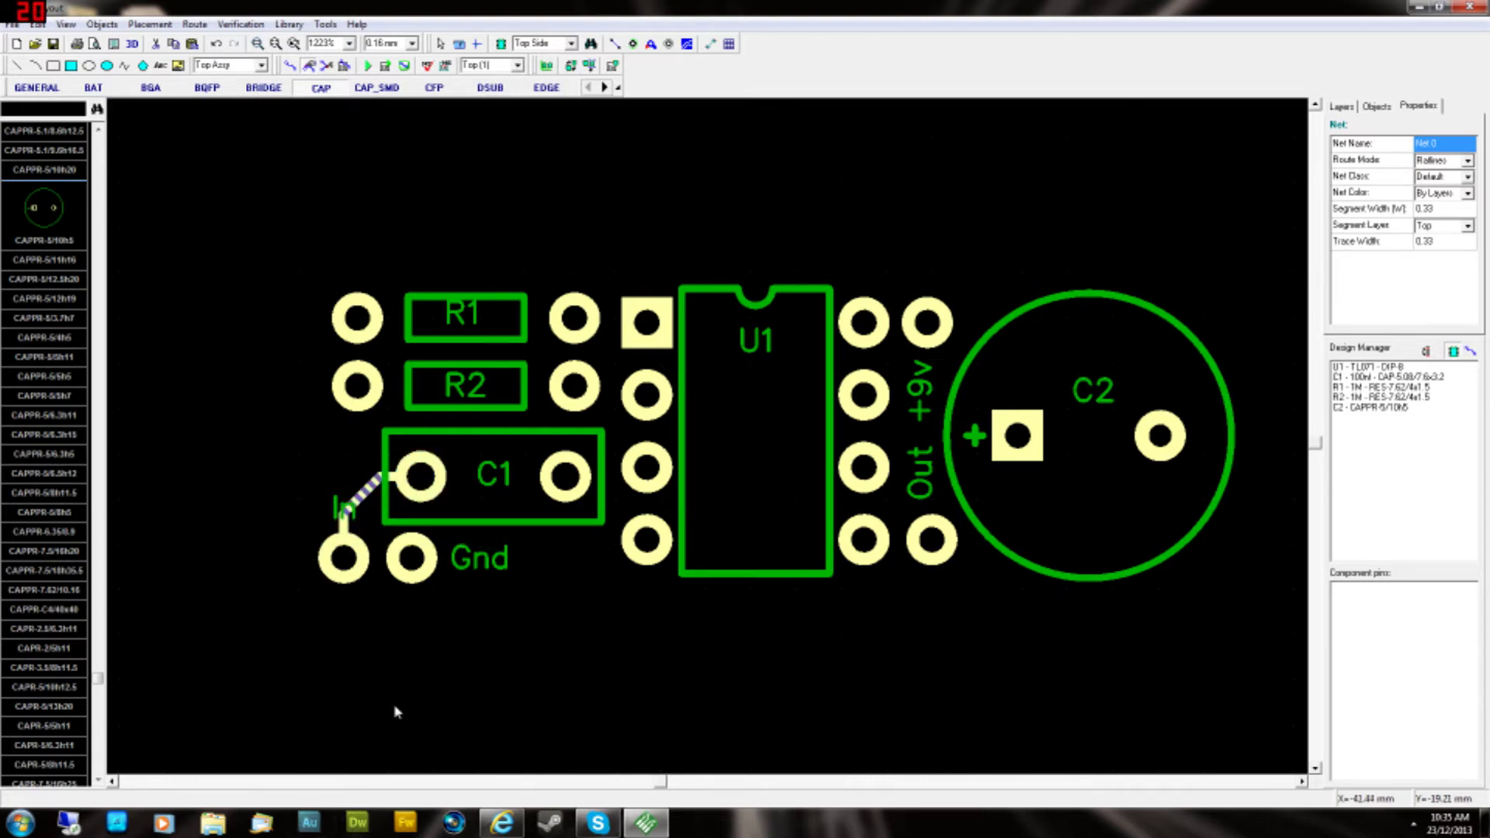
scroll(492, 668, "up", 2)
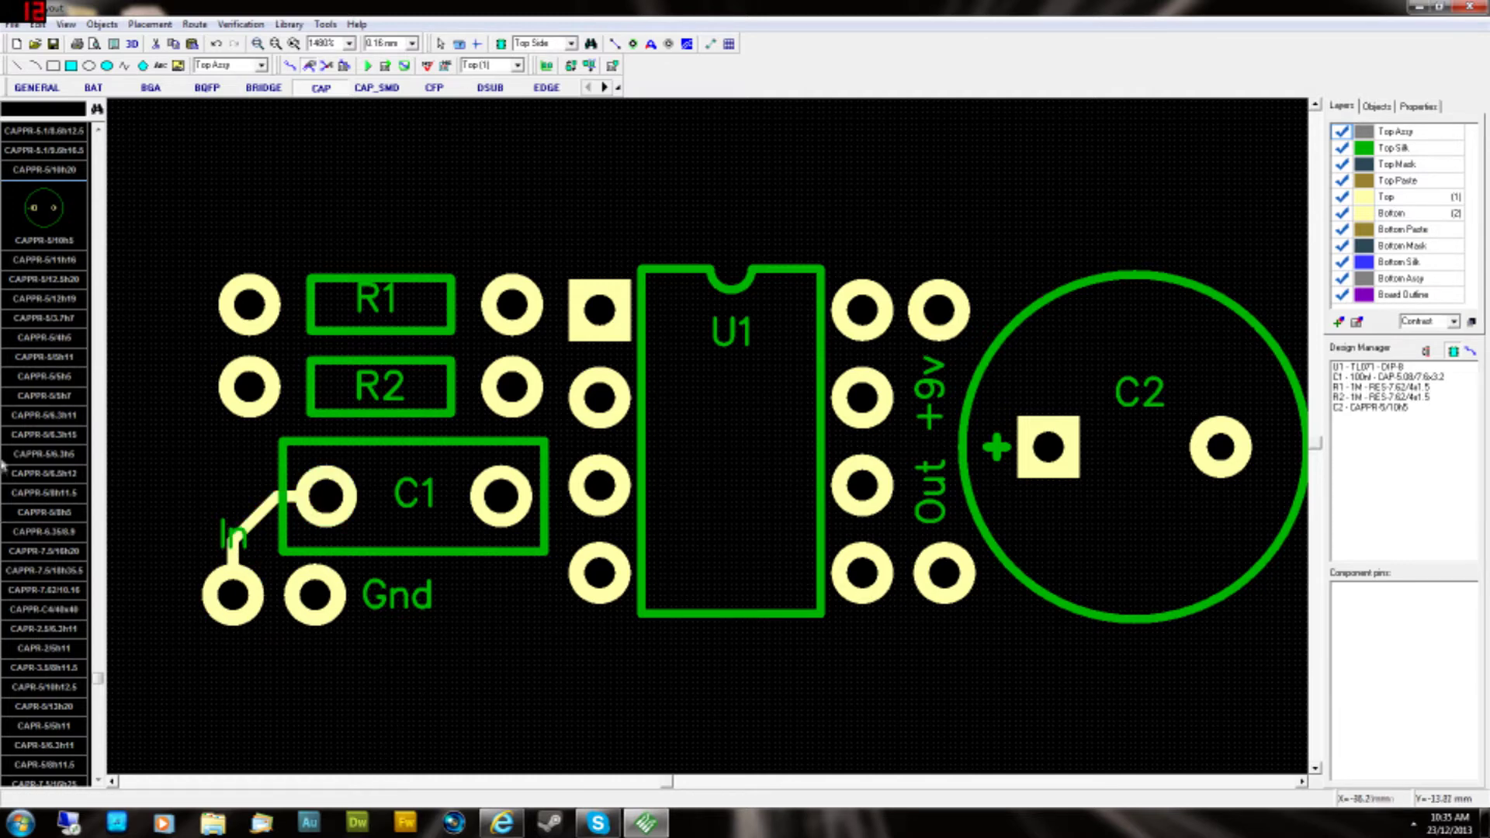
scroll(733, 660, "down", 3)
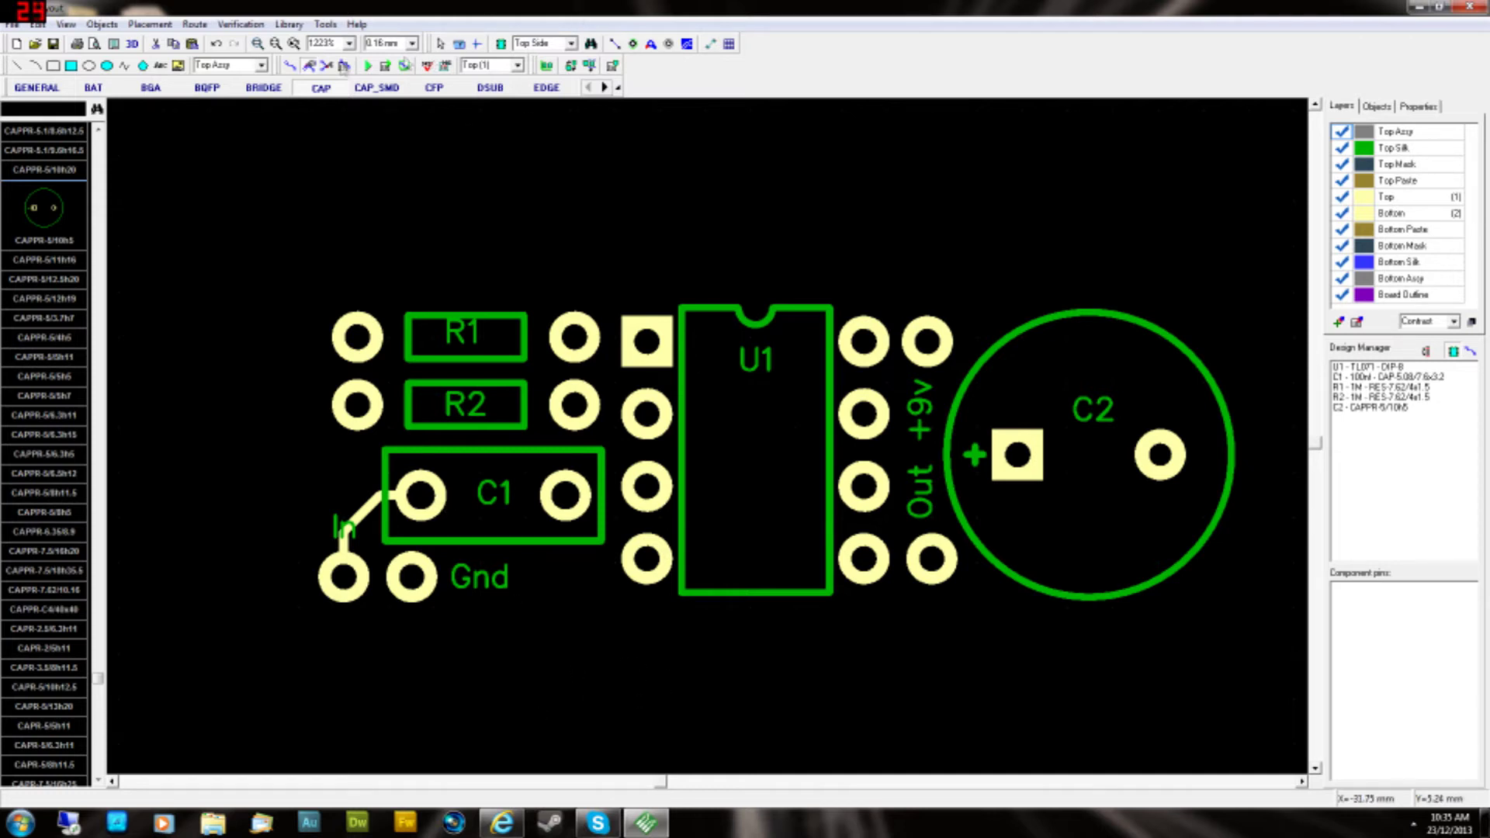
- Route Top layer traces from R1's left pad and from C1's right pad to R2's right pad
left_click(288, 67)
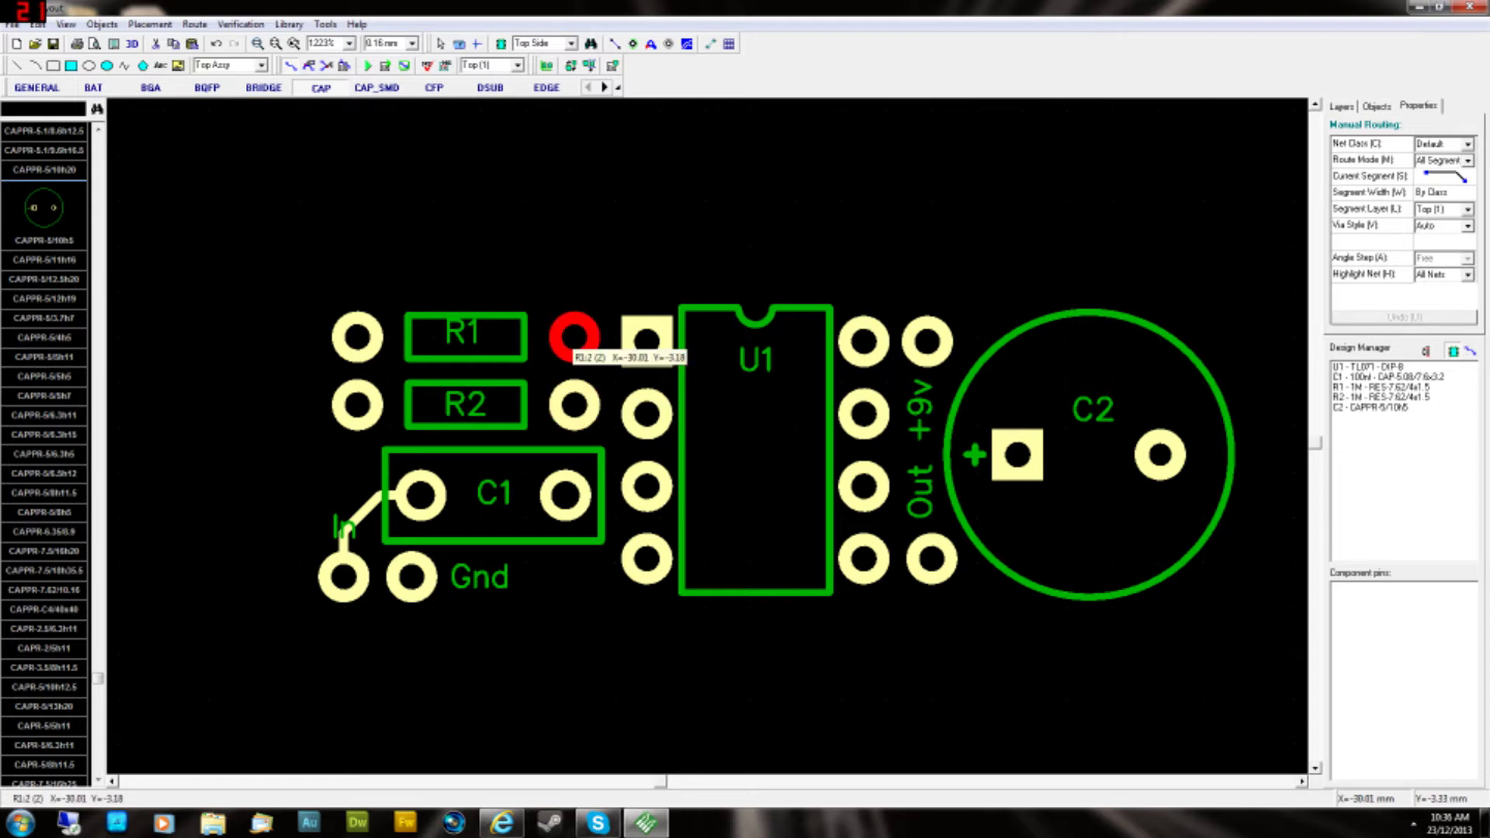
left_click(357, 336)
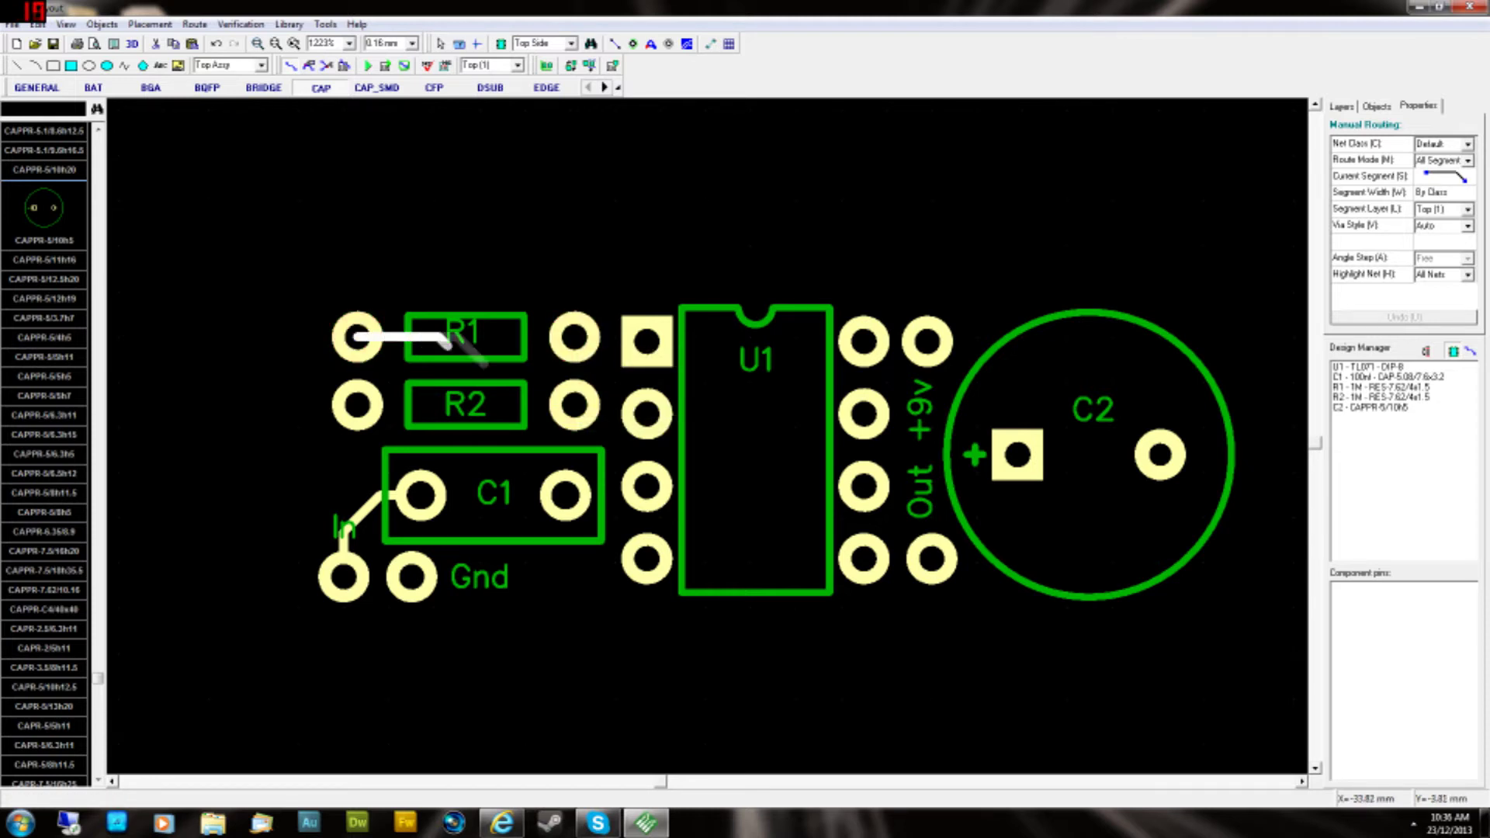
left_click(575, 404)
left_click(565, 496)
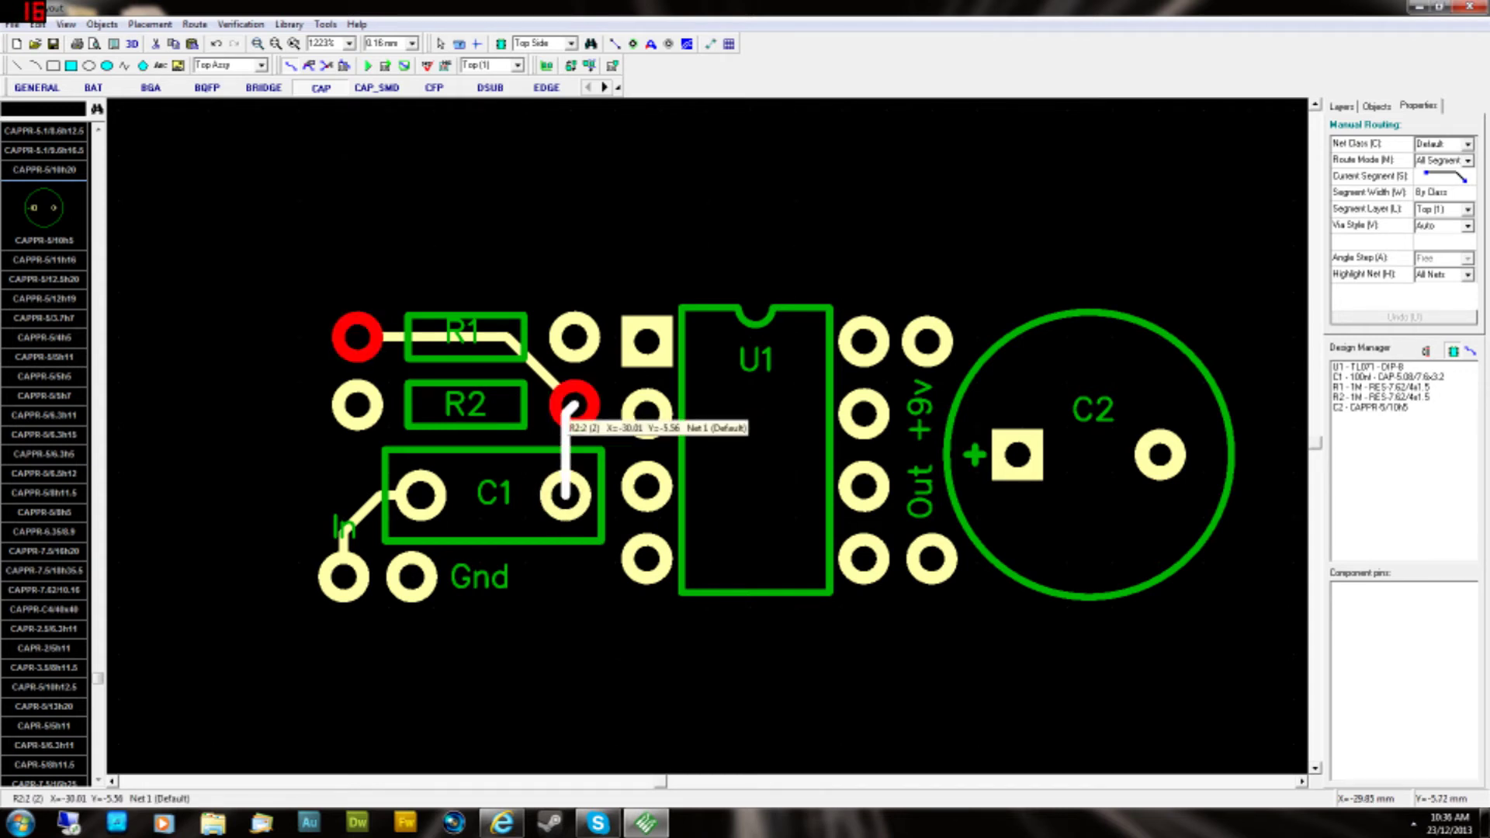
left_click(572, 405)
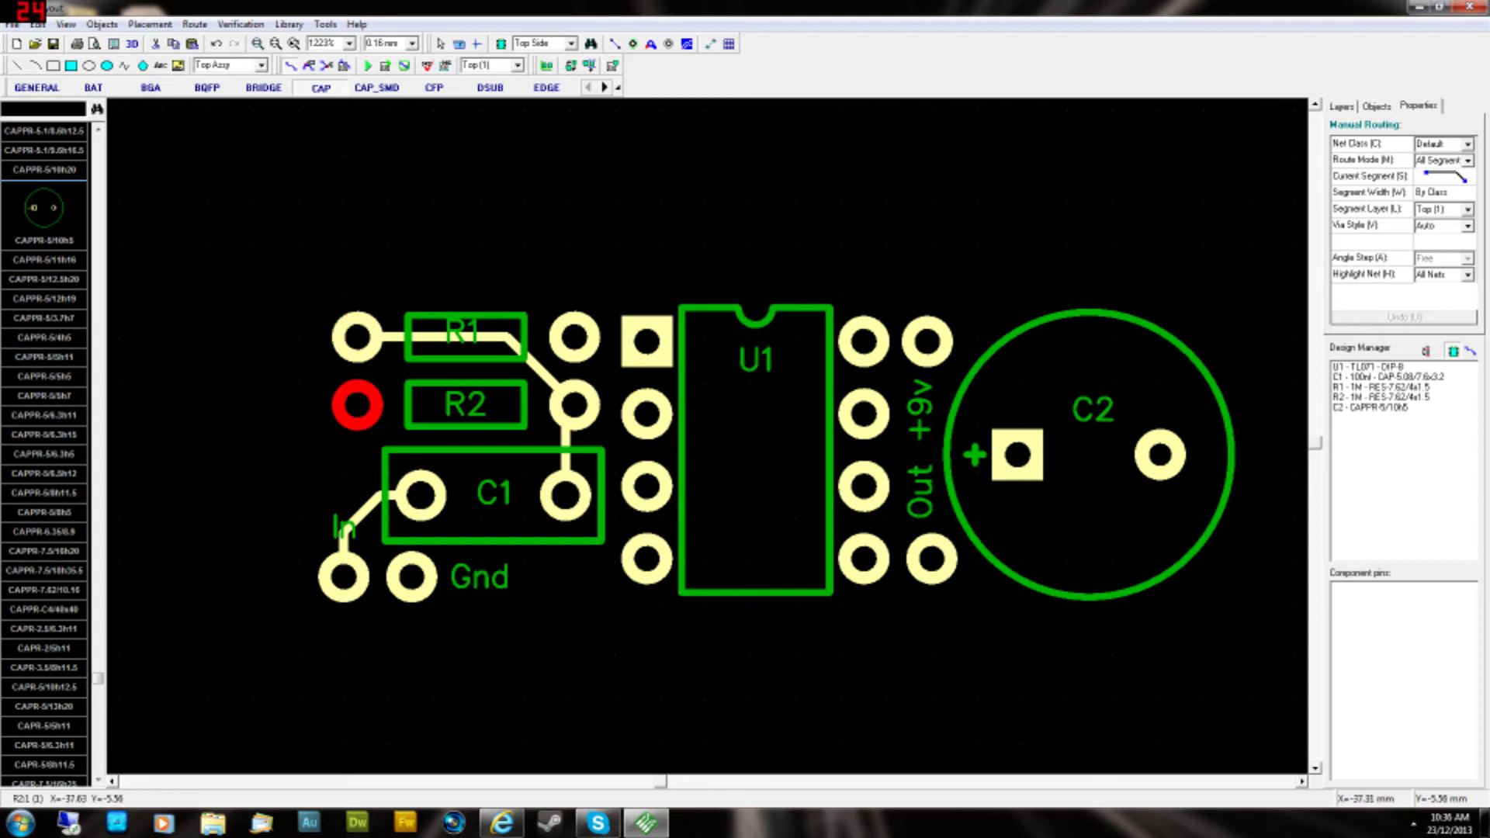
- Route R2's left pad to the Gnd pad between C1's pads, with a straight vertical run and a horizontal entry into Gnd
left_click(357, 404)
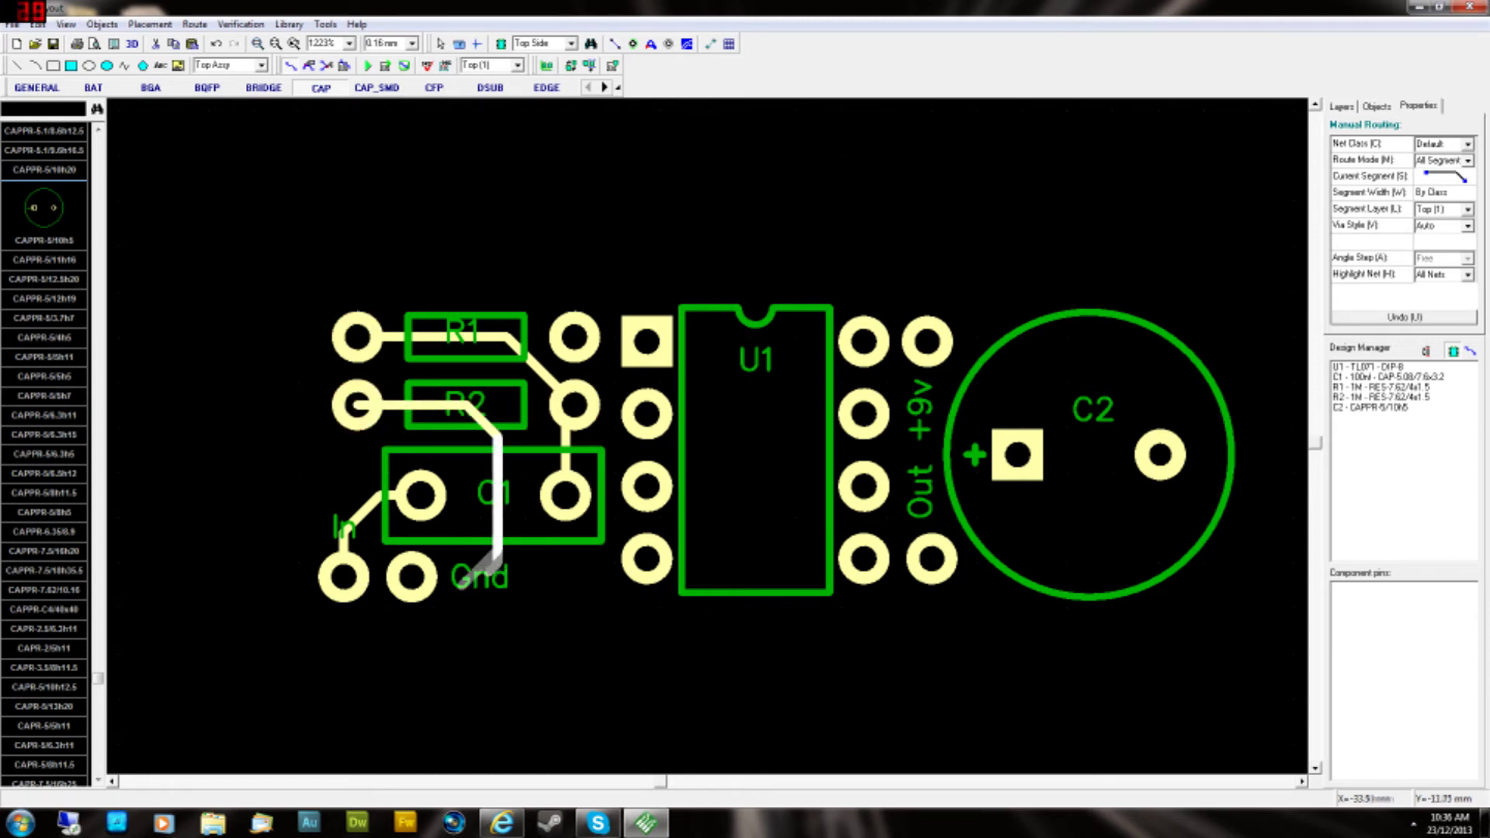
left_click(412, 576)
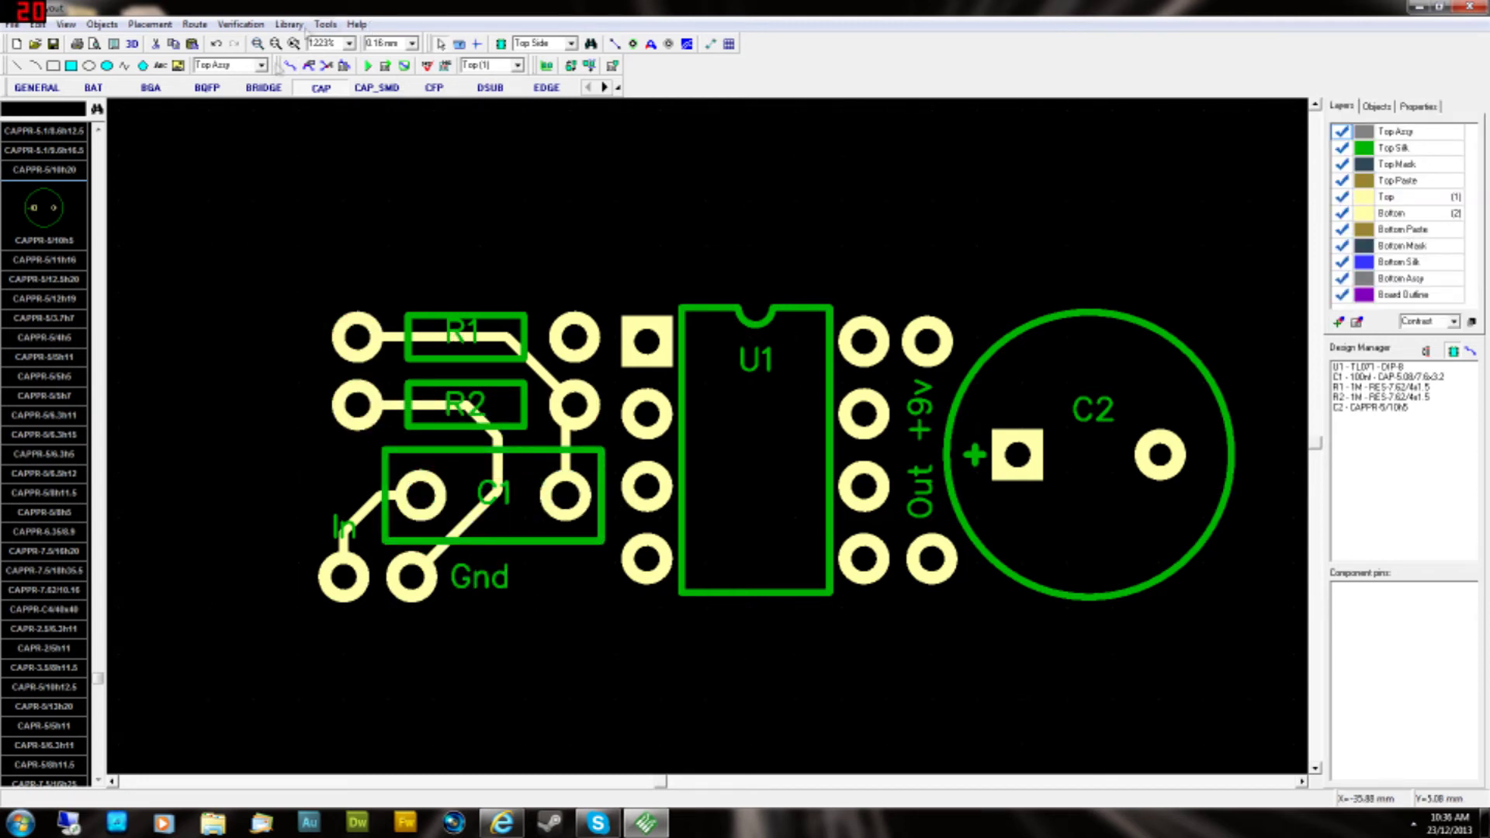
mouse_move(497, 466)
left_mouse_down()
mouse_move(470, 466)
mouse_move(468, 406)
left_mouse_up()
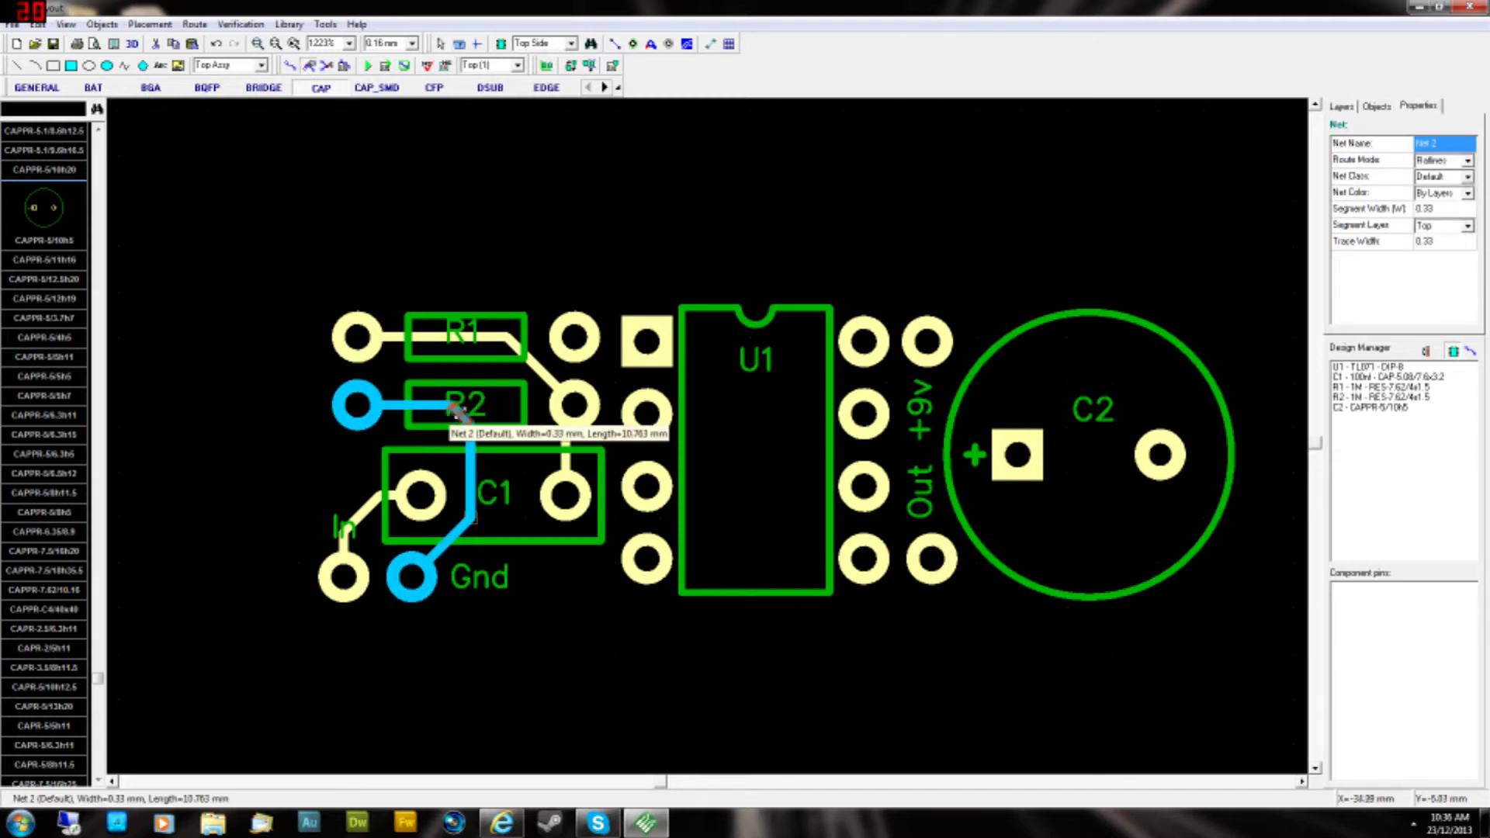
left_click(295, 462)
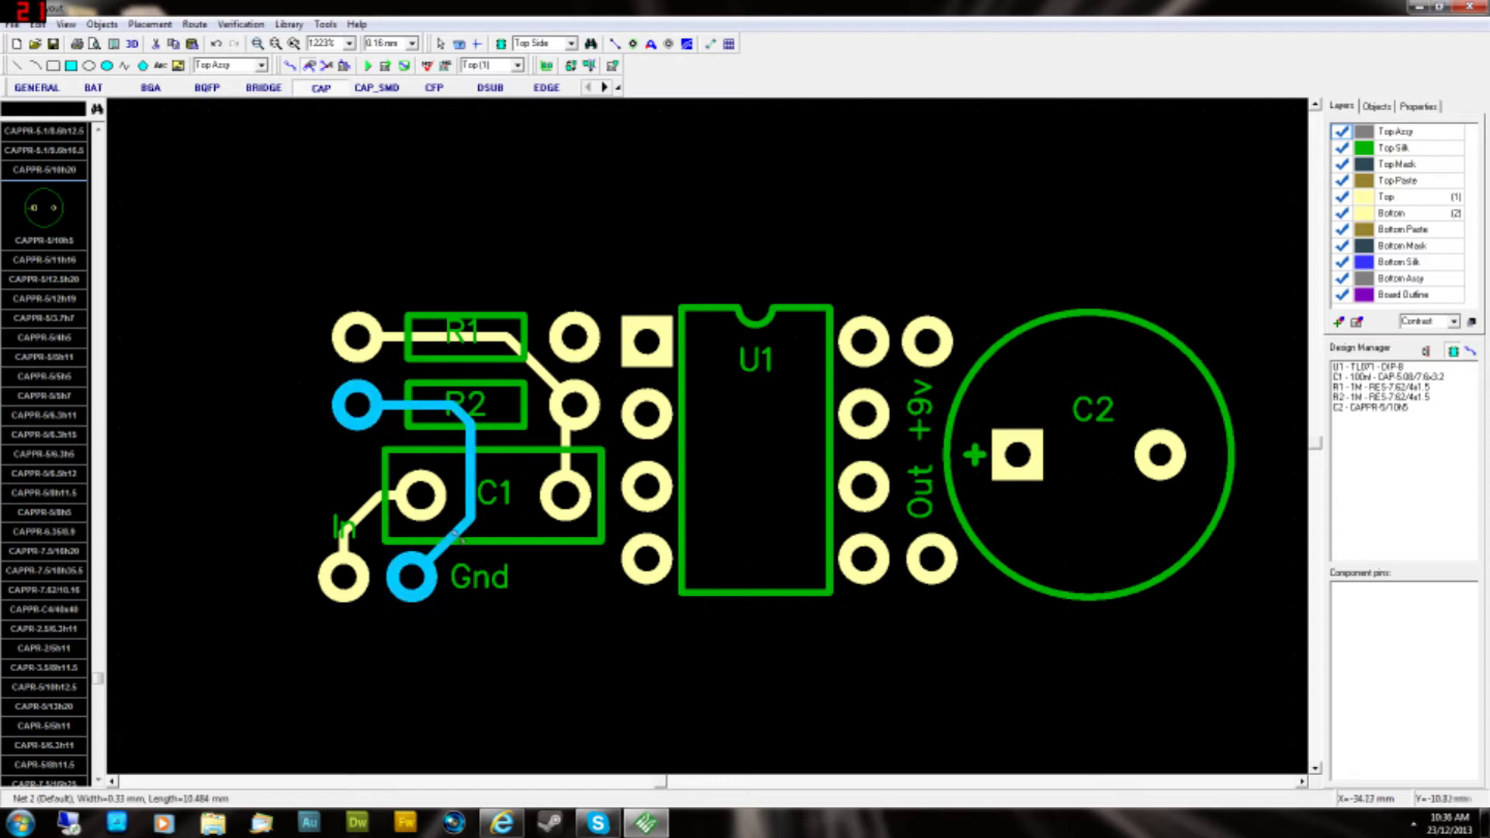
left_click(449, 535)
left_click_drag(449, 553, 462, 570)
left_click(503, 667)
scroll(616, 672, "up", 2)
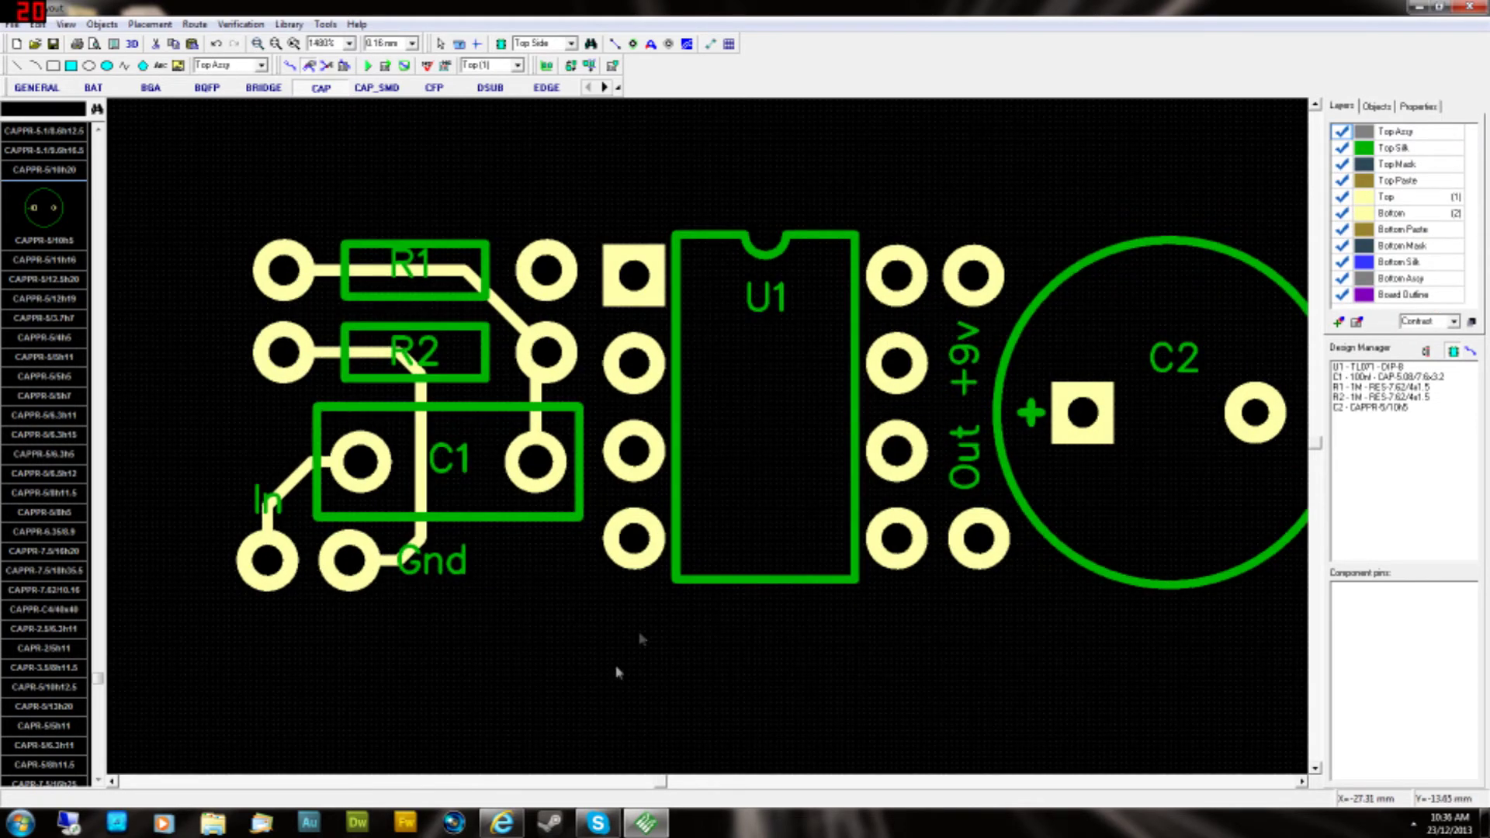
- Align the vertical C1-to-R2 segment with R2's right pad and nudge the R2-to-Gnd vertical run toward C1's right pad
left_click(501, 442)
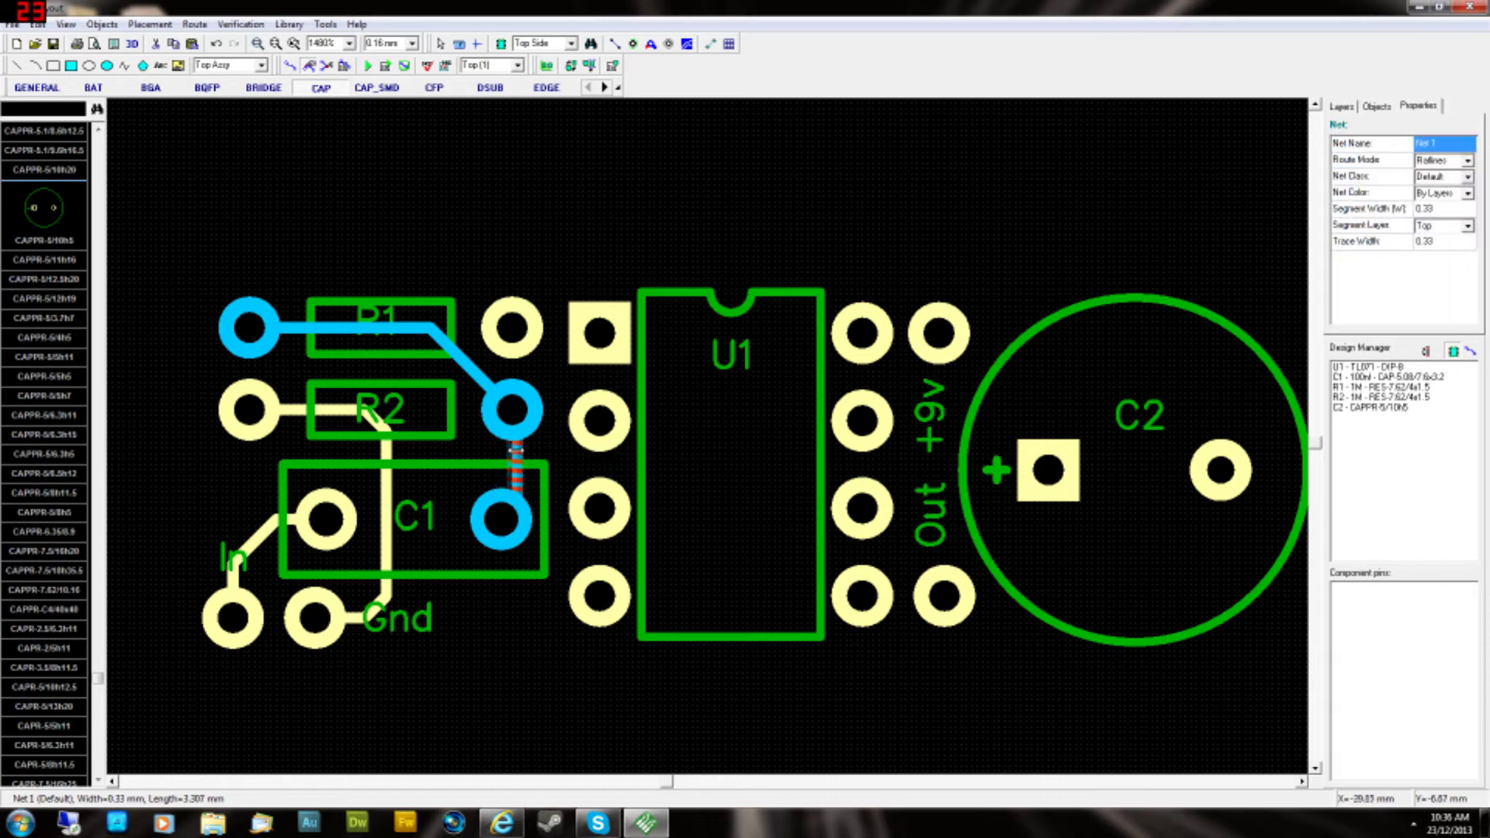
left_click(710, 740)
scroll(711, 745, "down", 2)
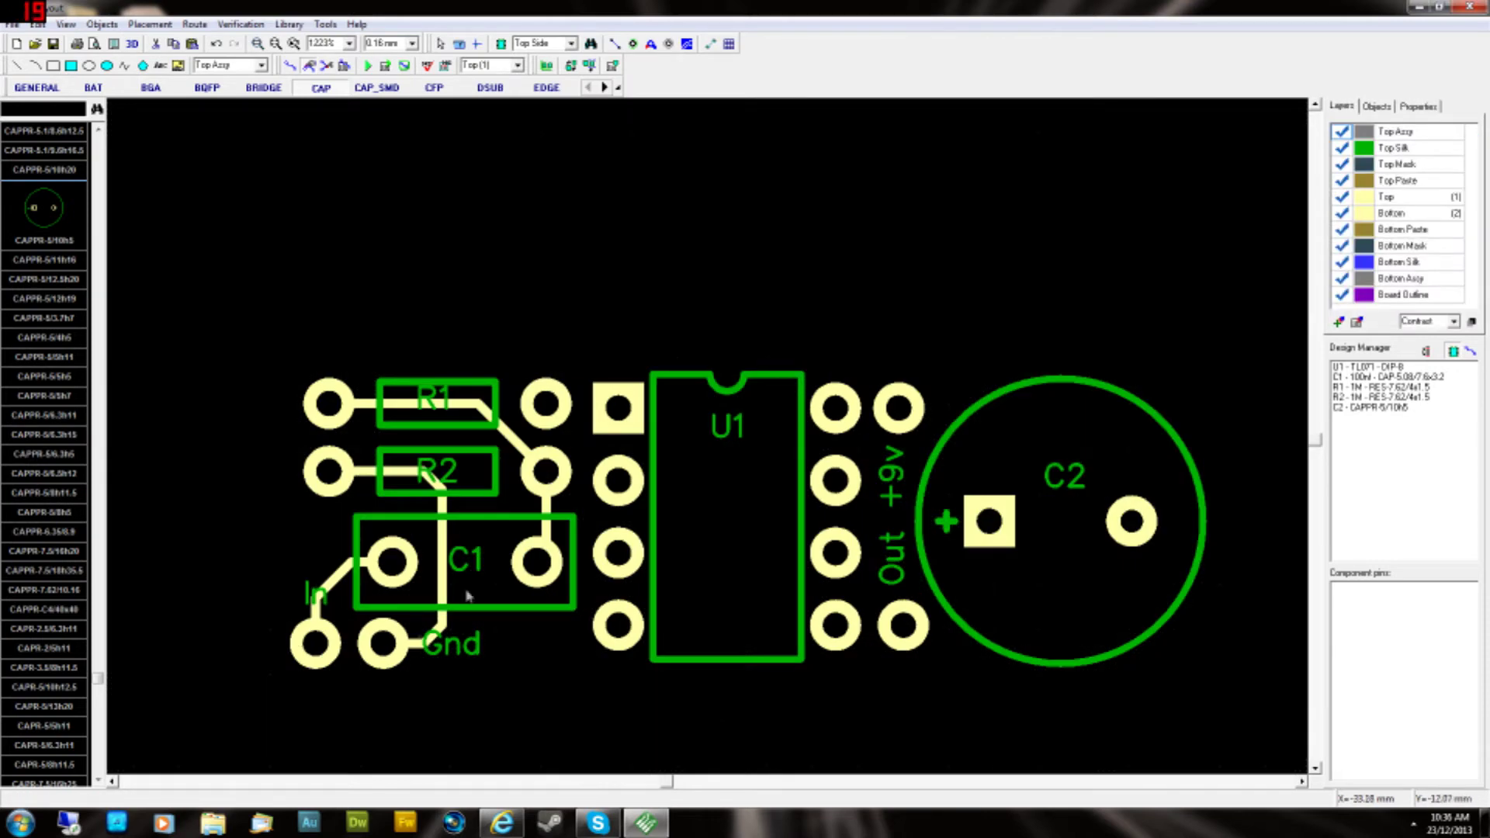
left_click(441, 528)
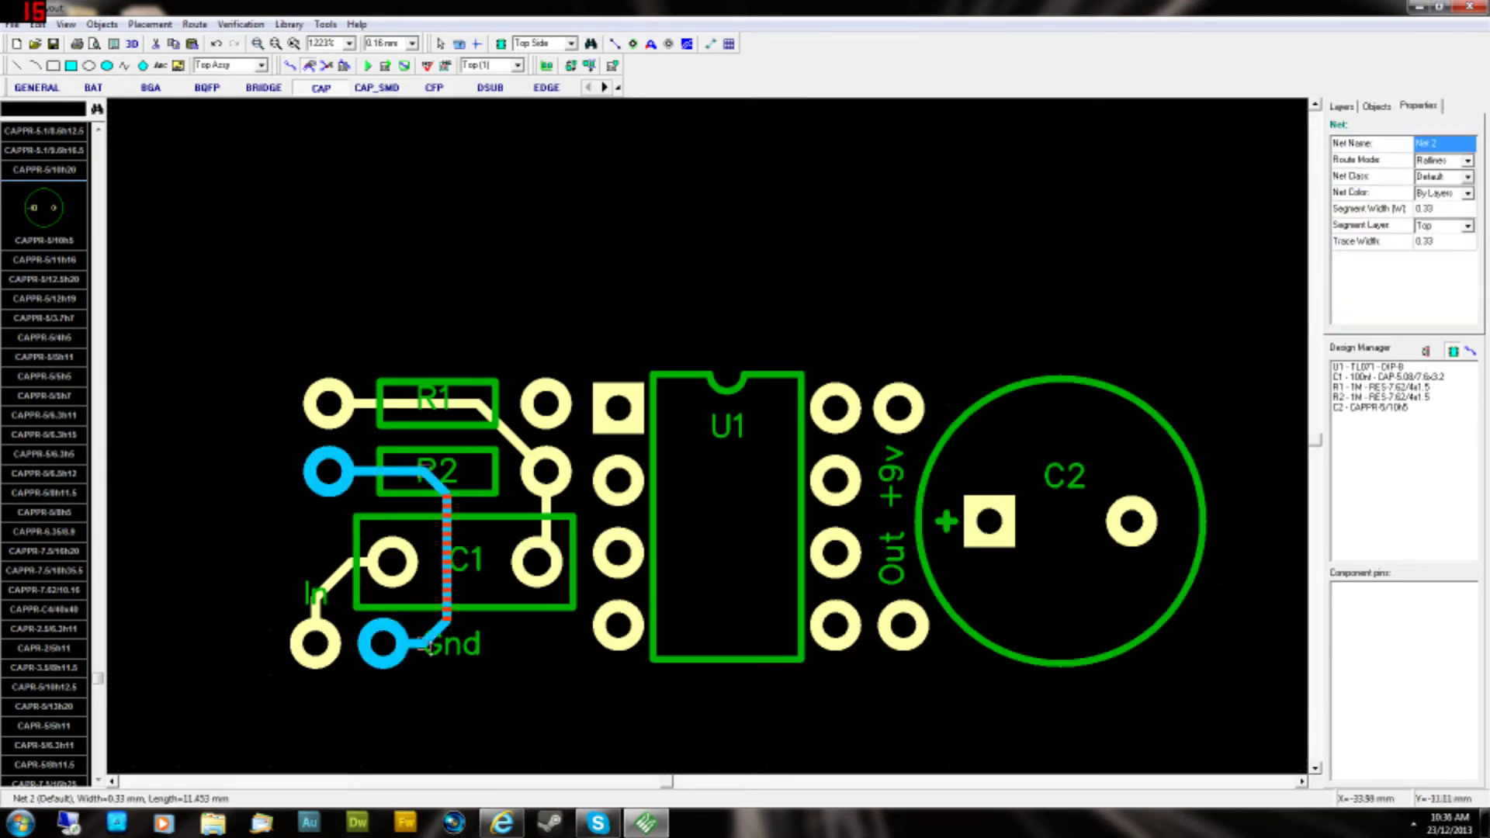
left_click(594, 705)
scroll(703, 722, "down", 1)
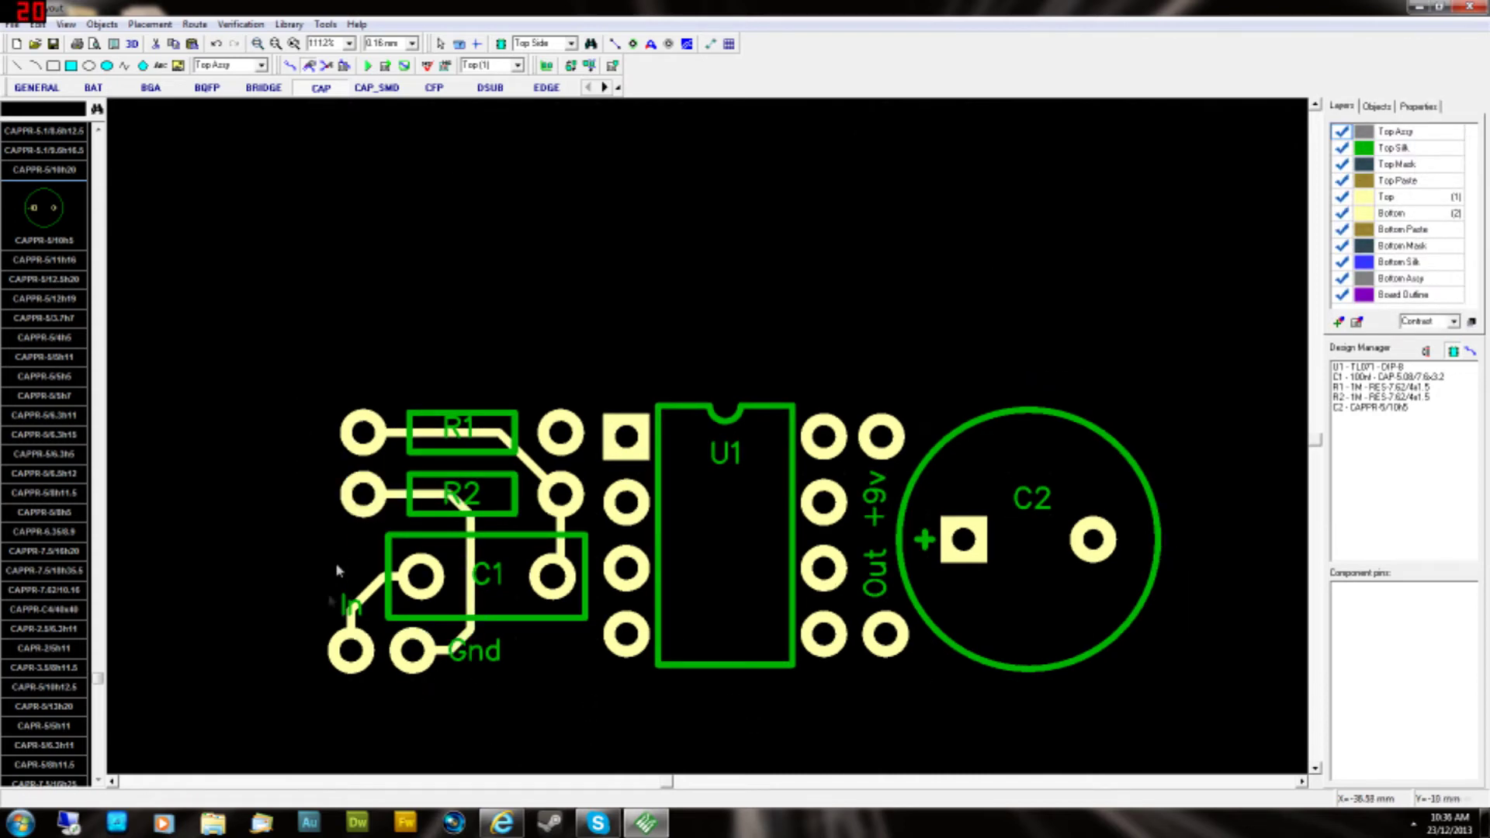
- Shift the diagonal segment of the In-to-C1 trace up and outward to shorten the corner
left_click(362, 591)
left_click_drag(362, 591, 355, 581)
left_click(566, 682)
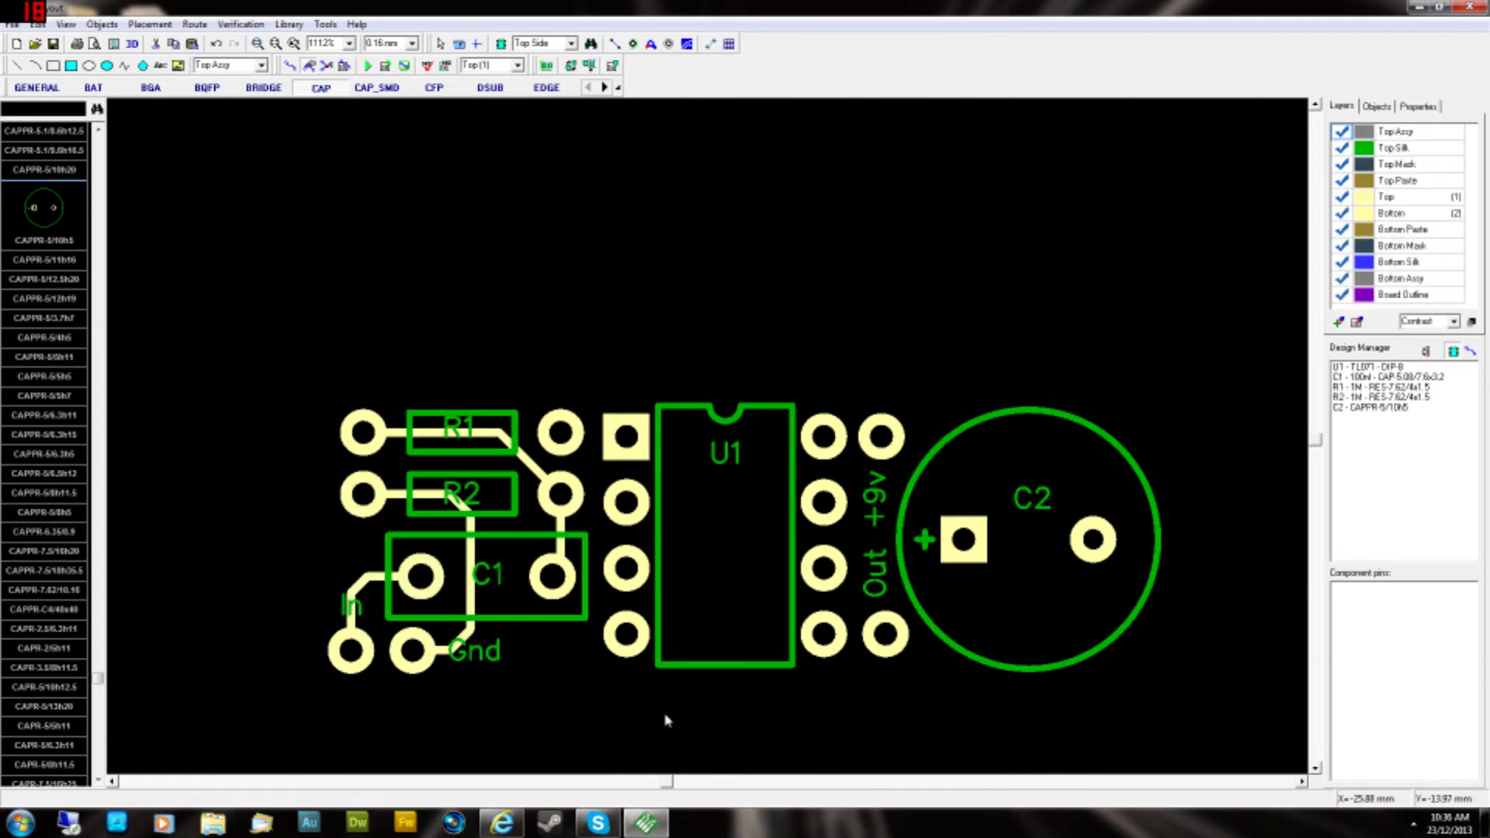
scroll(666, 720, "down", 2)
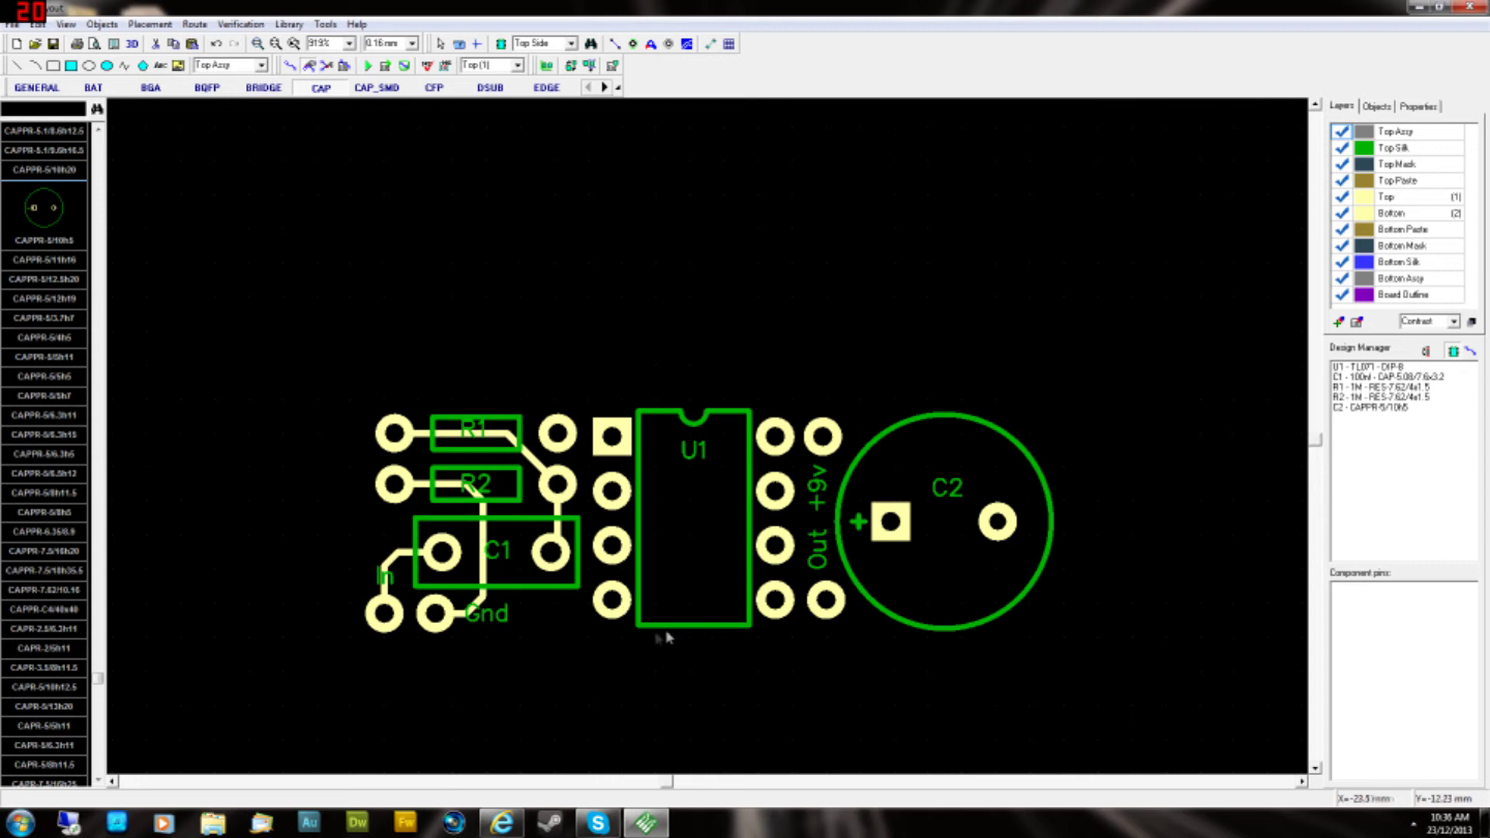
scroll(701, 725, "up", 2)
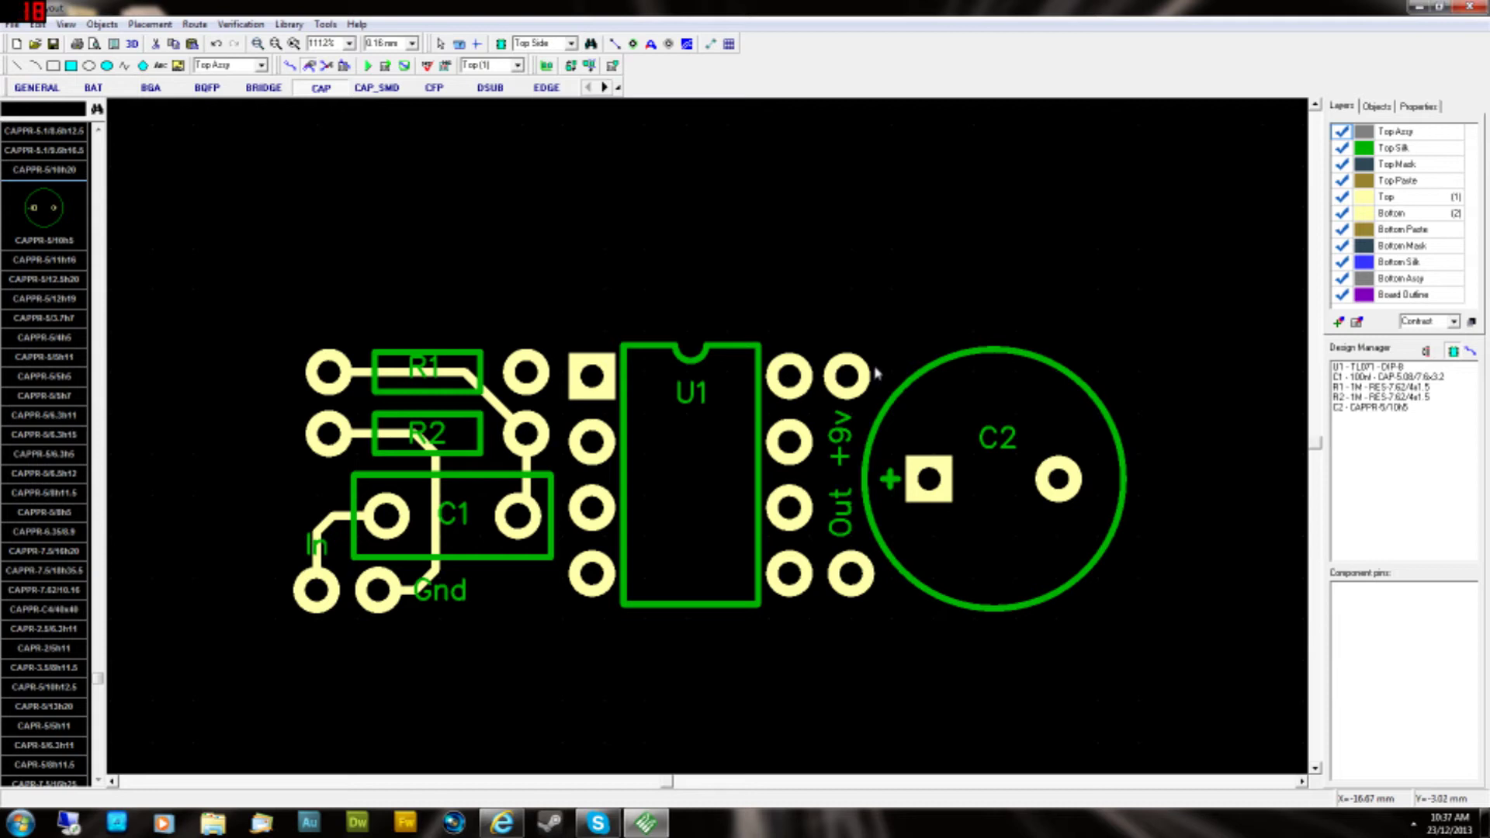
- Place a rectangular board outline about 32.5 mm wide and 12.2 mm high around all the components and pads
left_click(290, 66)
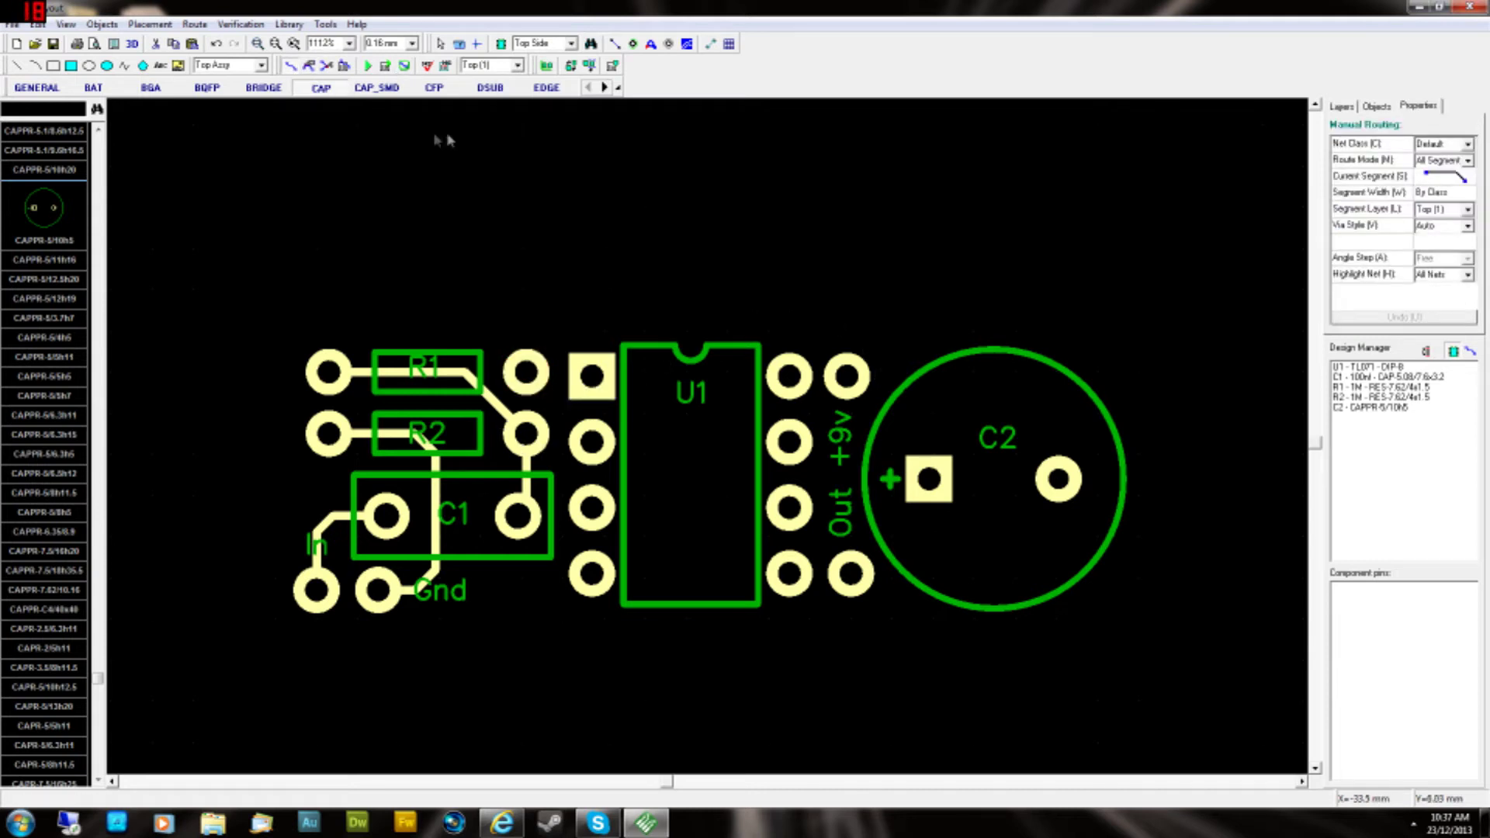
key("Escape")
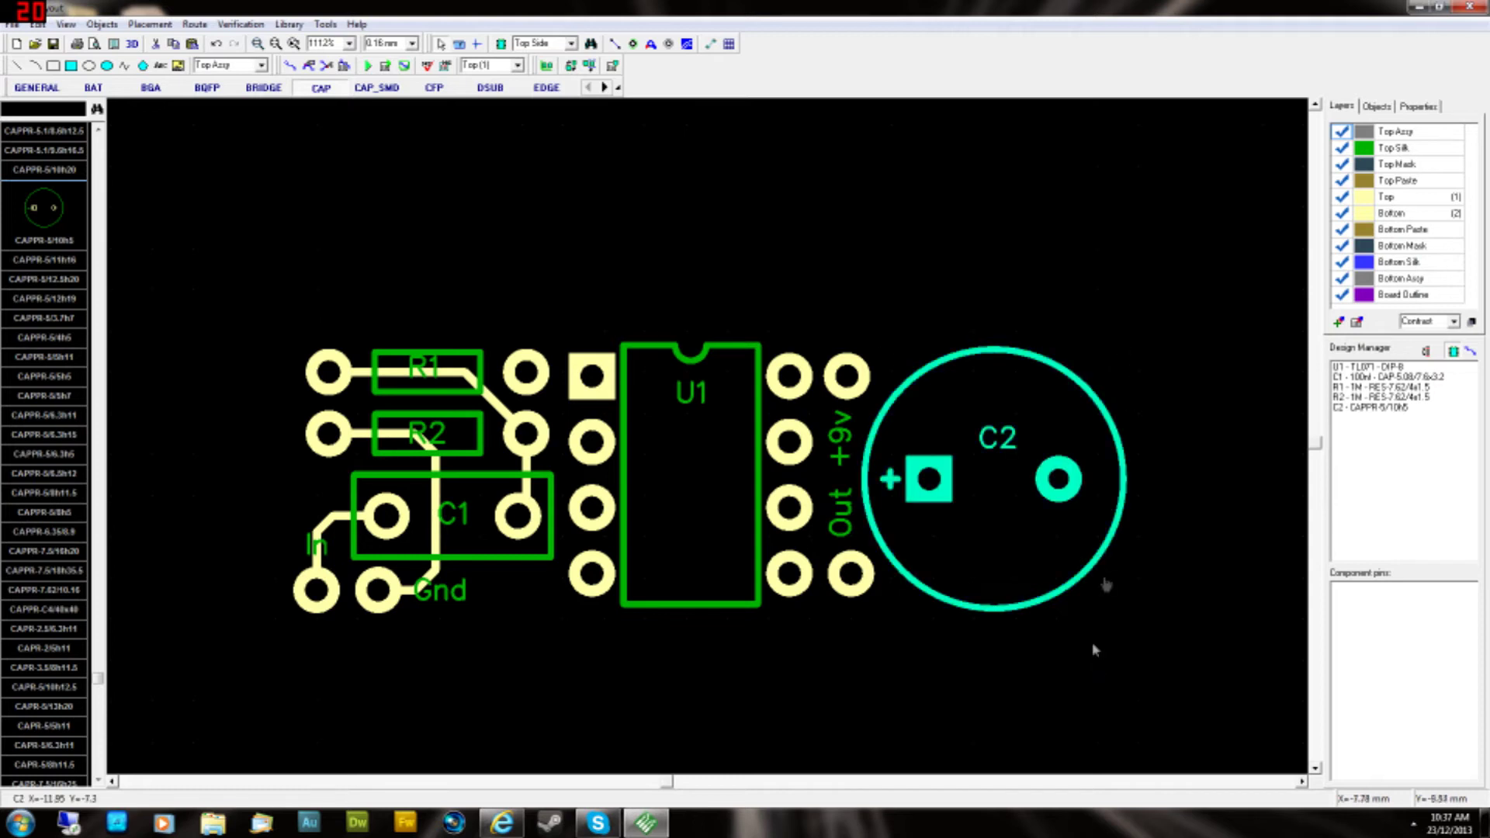
left_click(37, 25)
left_click(36, 24)
left_click(66, 24)
mouse_move(102, 24)
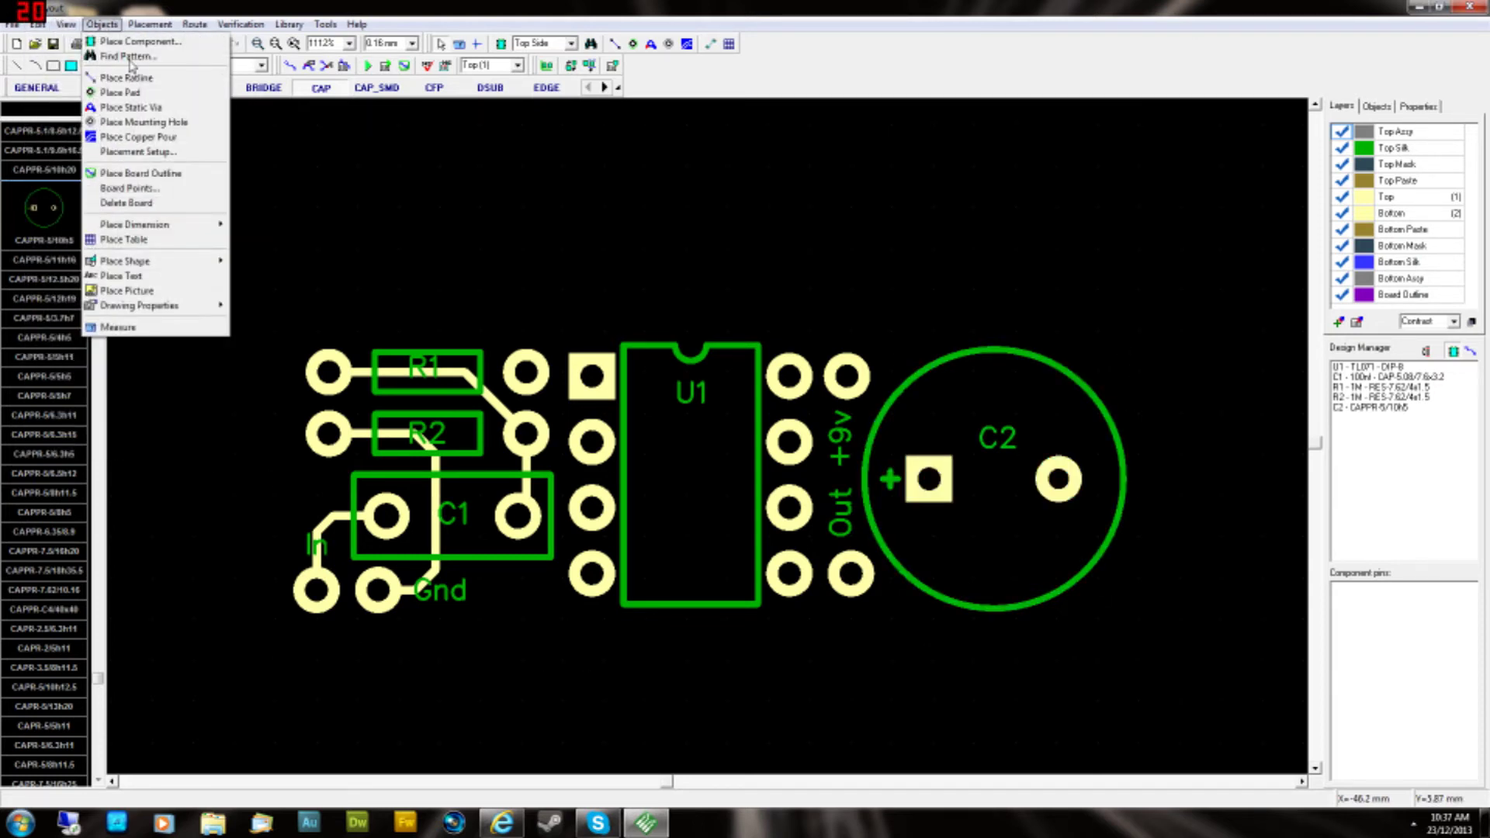
left_click(169, 172)
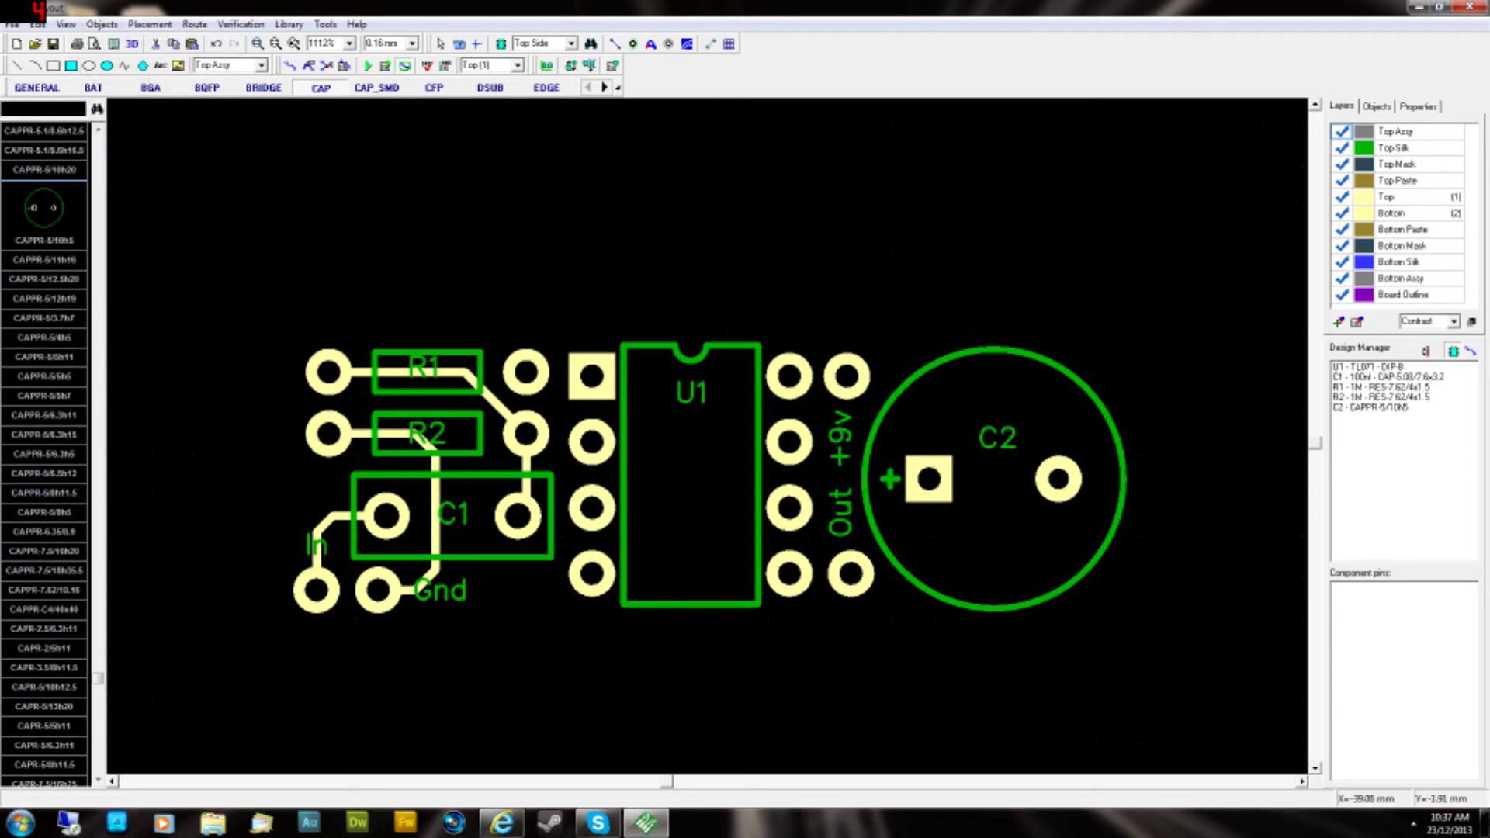
left_click(291, 338)
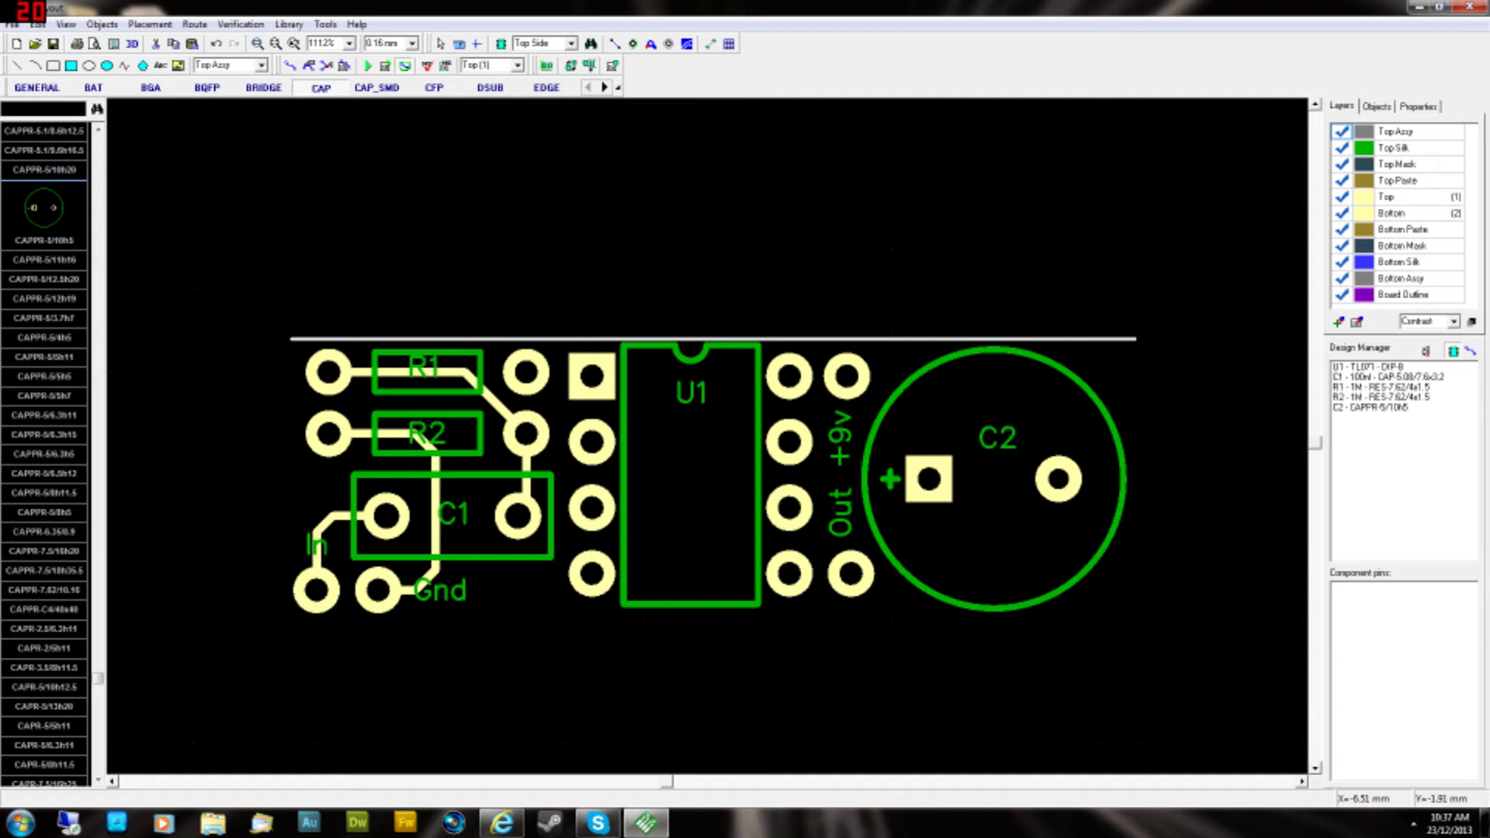
left_click(1136, 338)
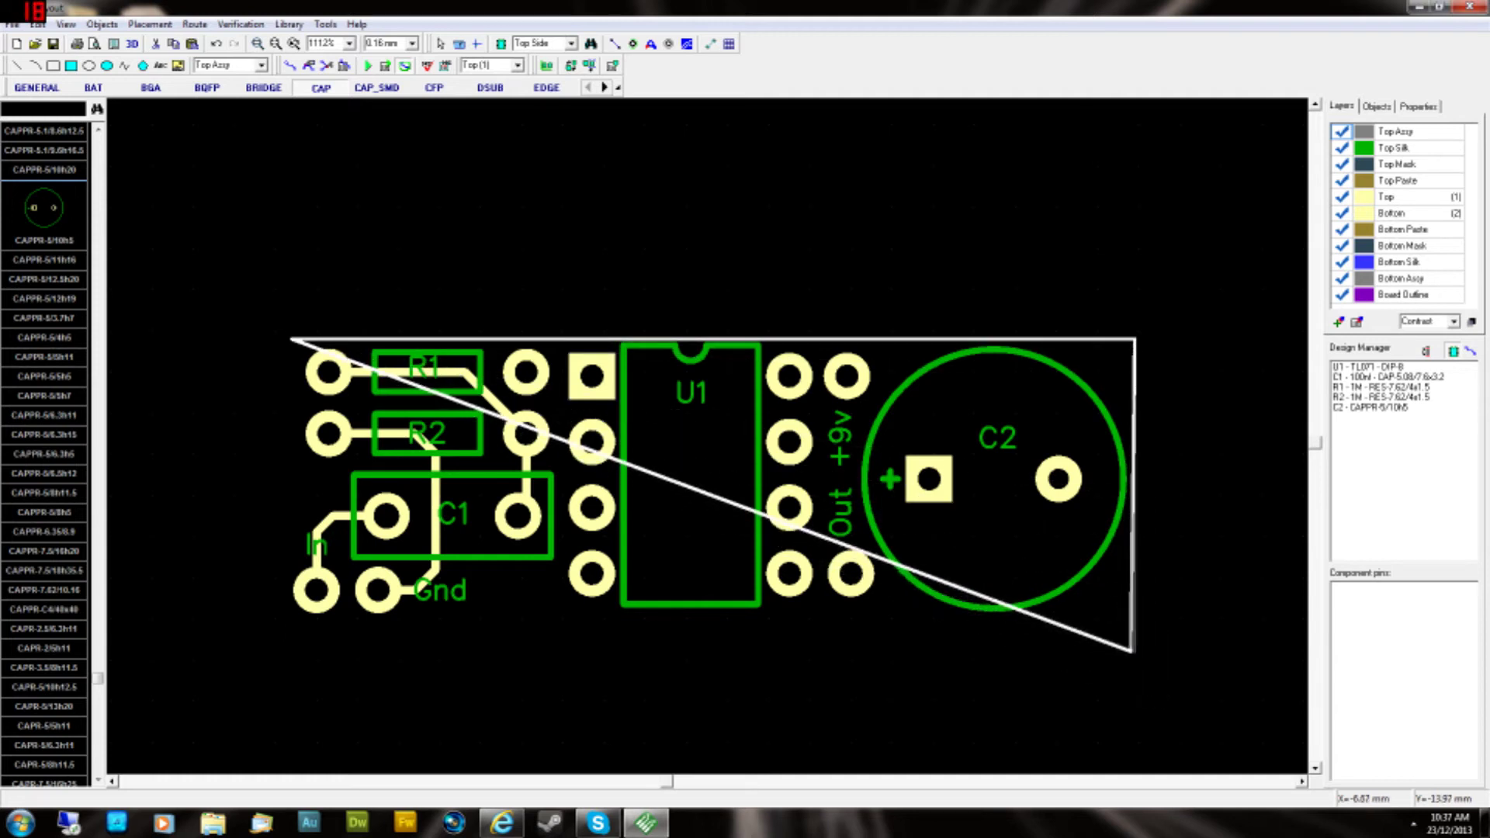
left_click(1135, 656)
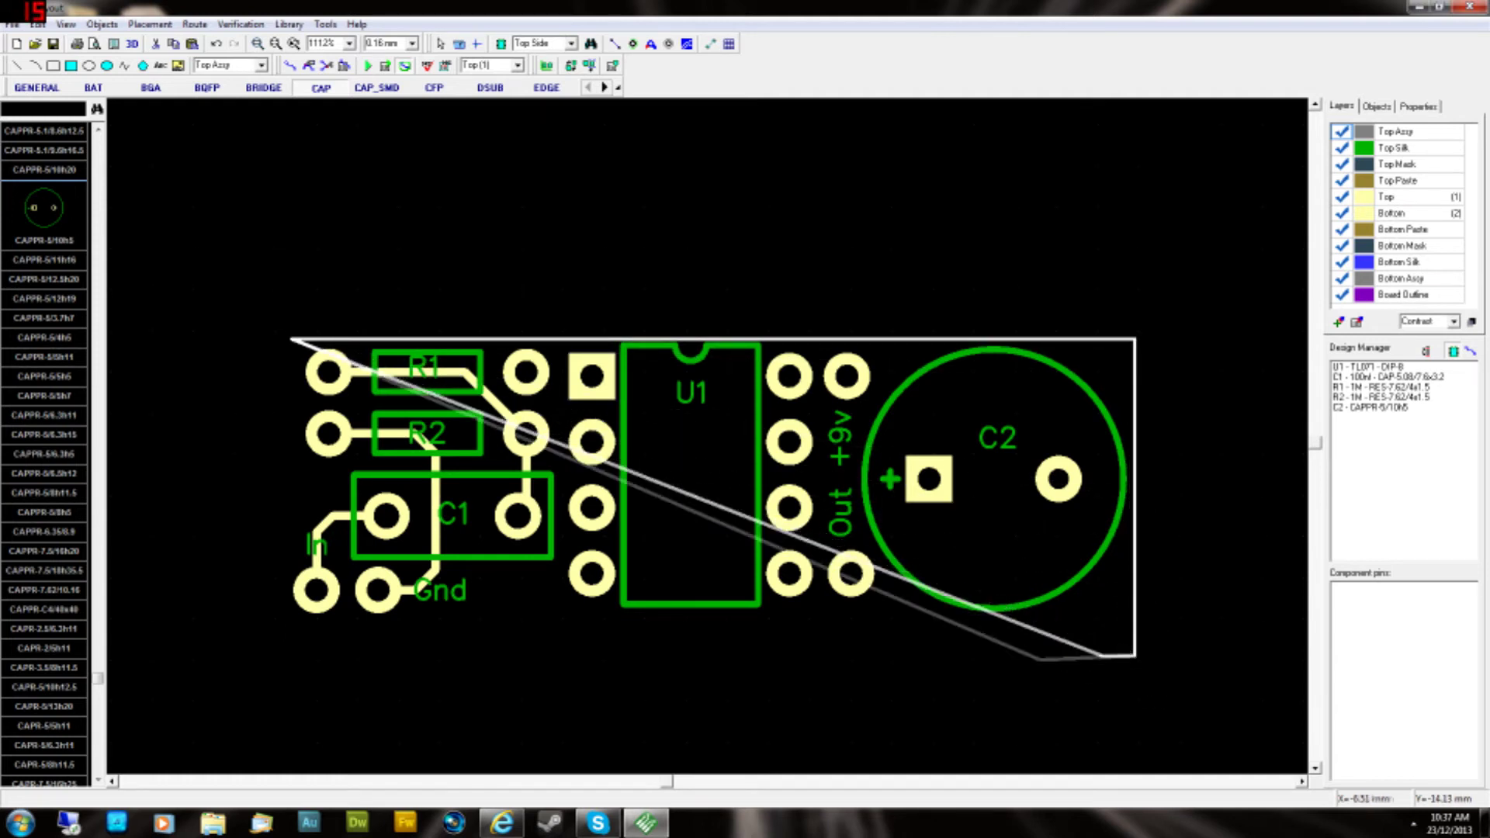
left_click(291, 656)
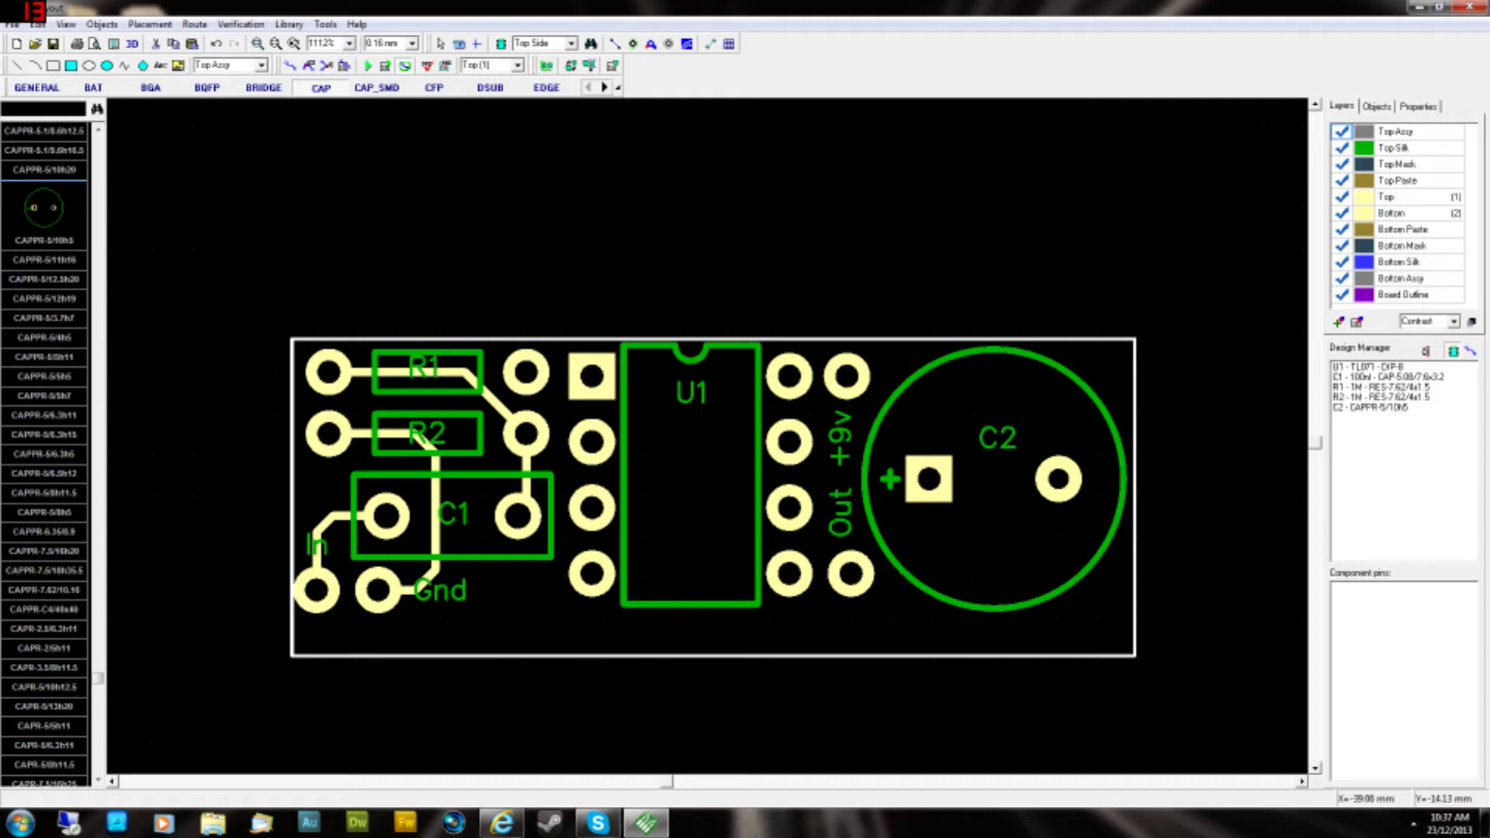
left_click(292, 655)
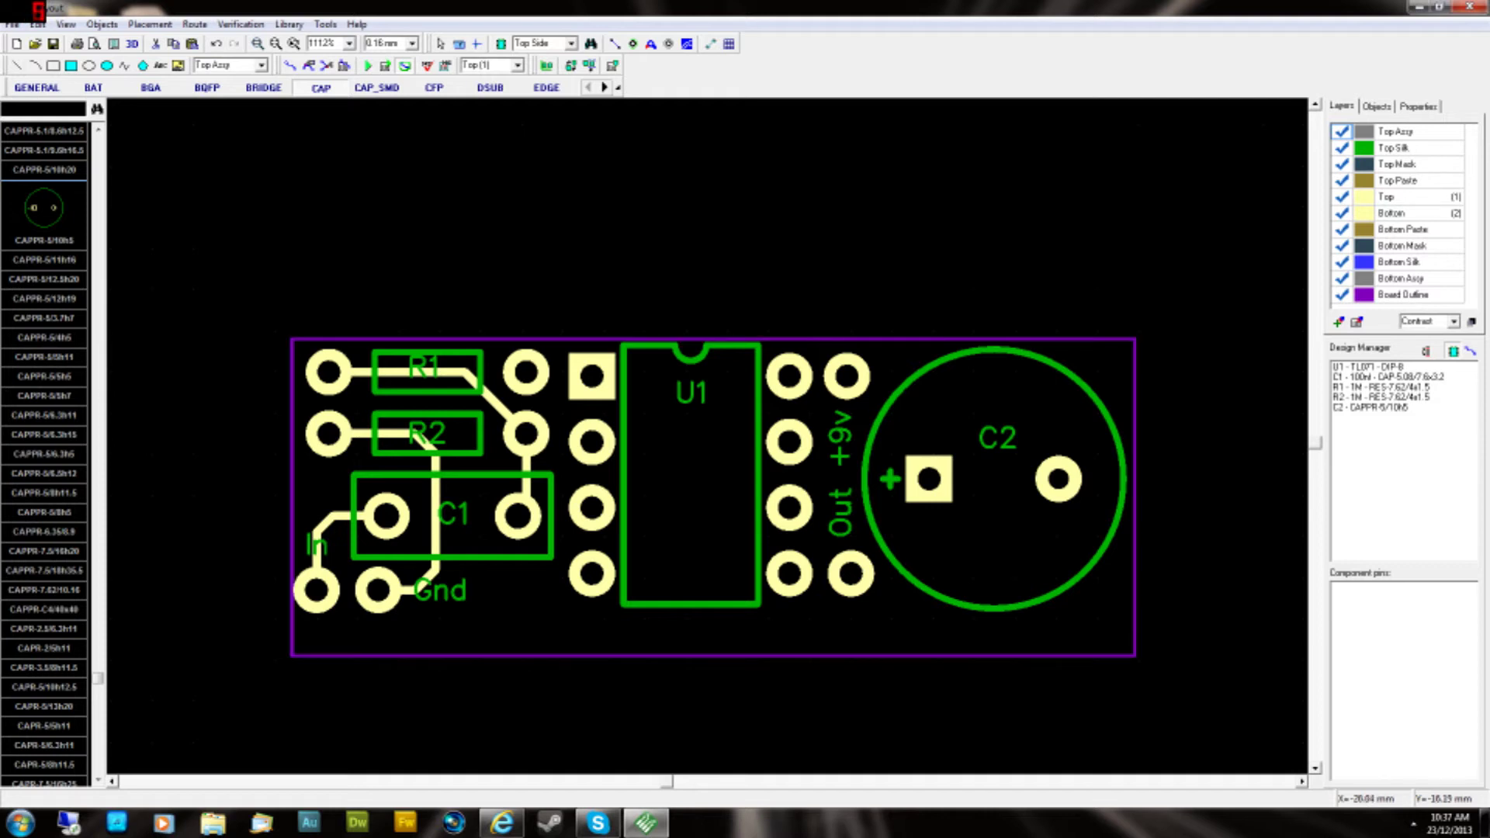
- Raise the board outline's lower edge closer to the pads and shift the whole outline slightly up and left
left_click_drag(1133, 659, 1137, 626)
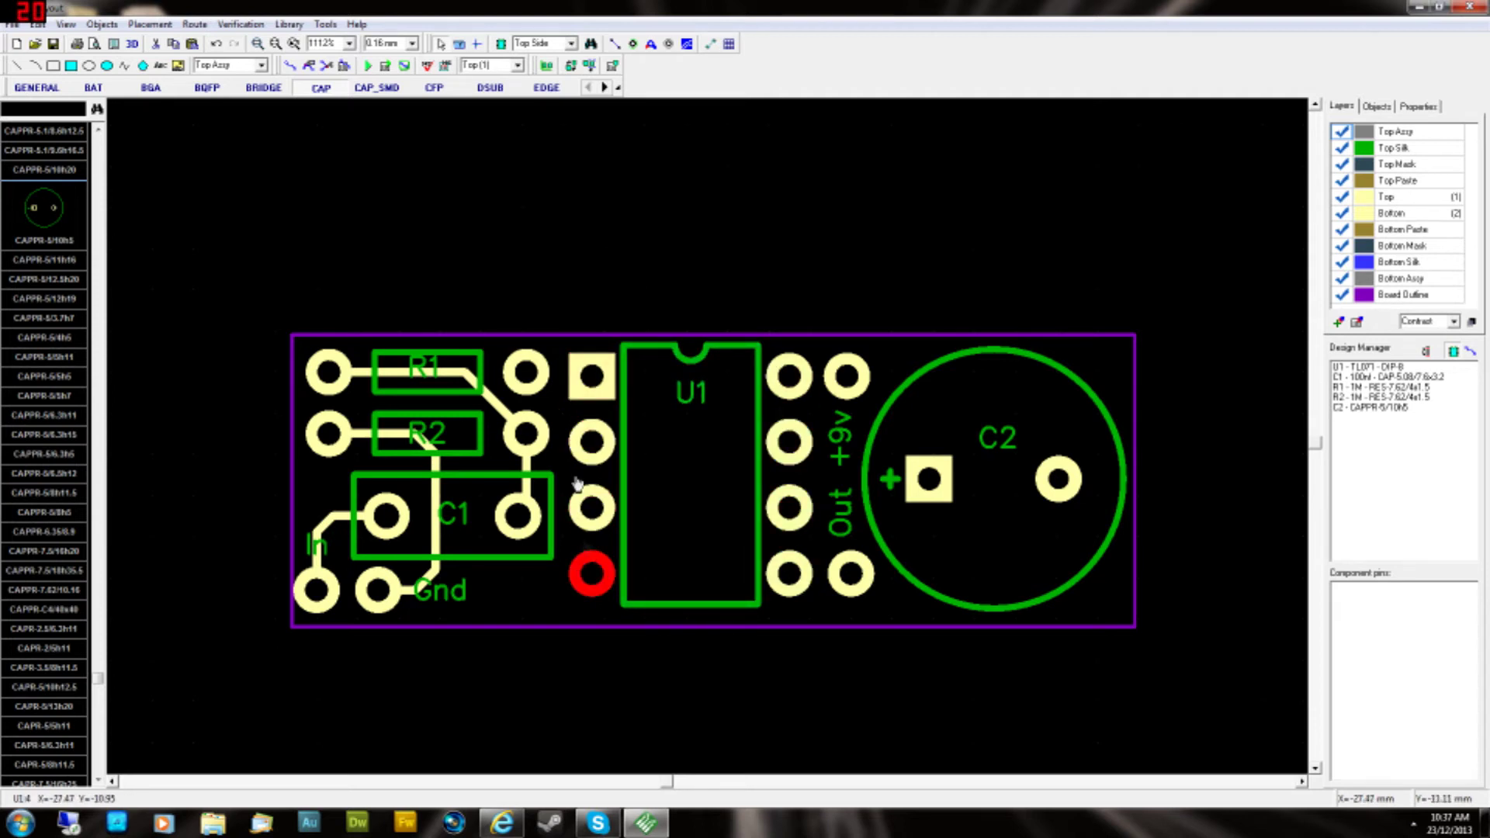
left_click(710, 381)
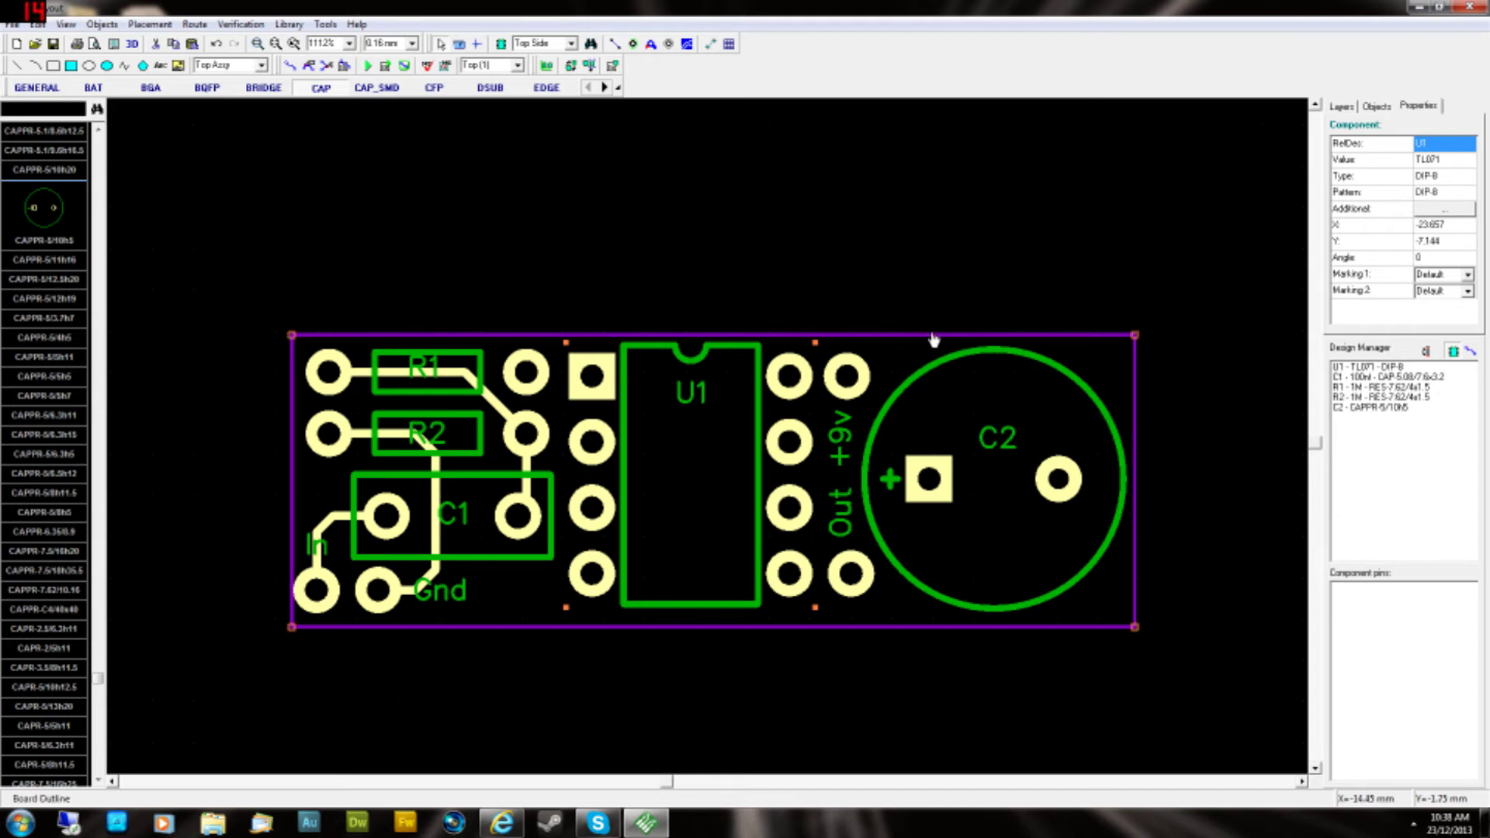
left_click_drag(934, 340, 922, 336)
left_click(898, 354)
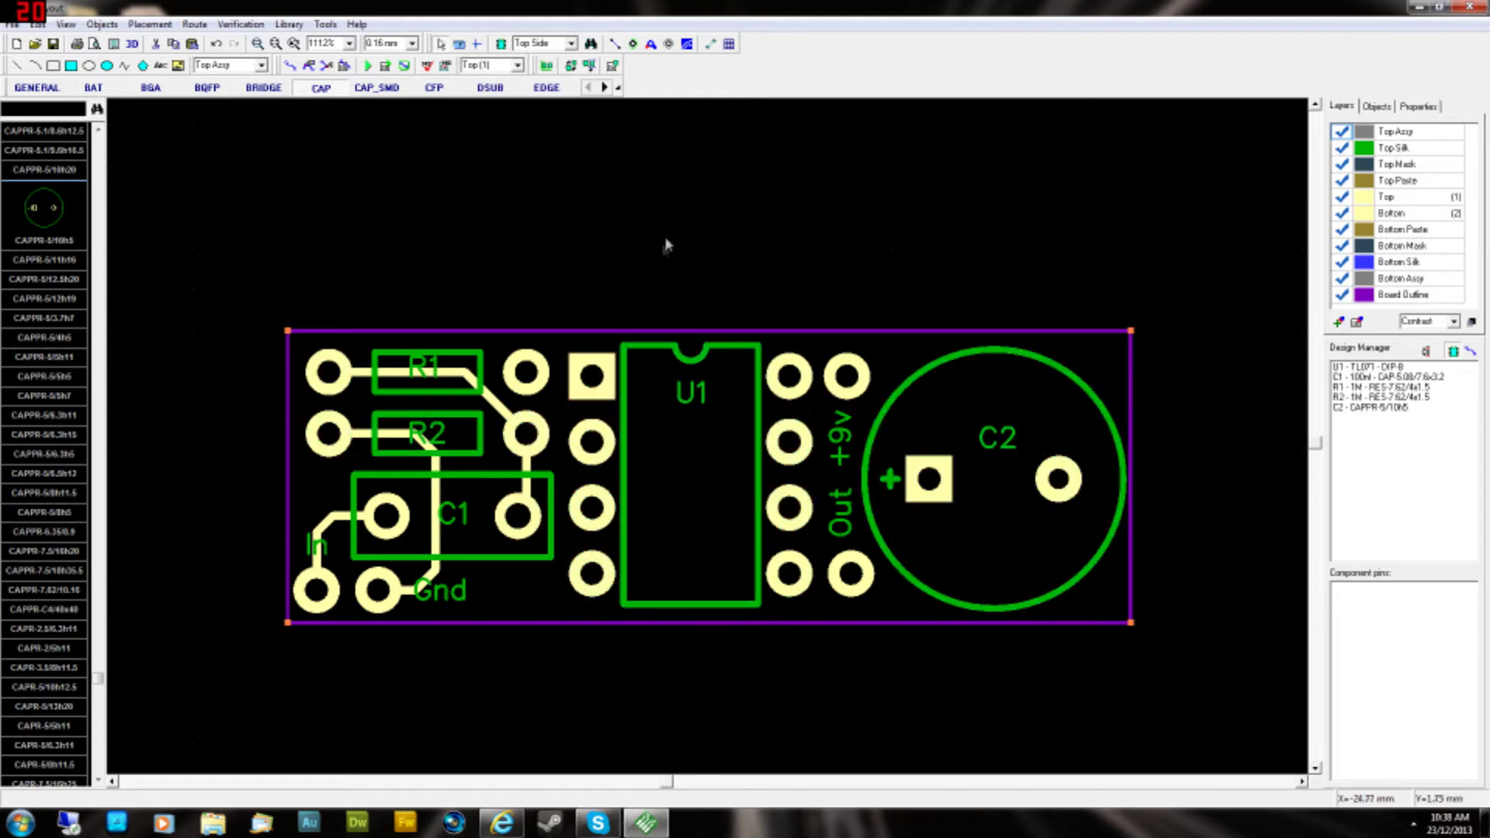
left_click(599, 332)
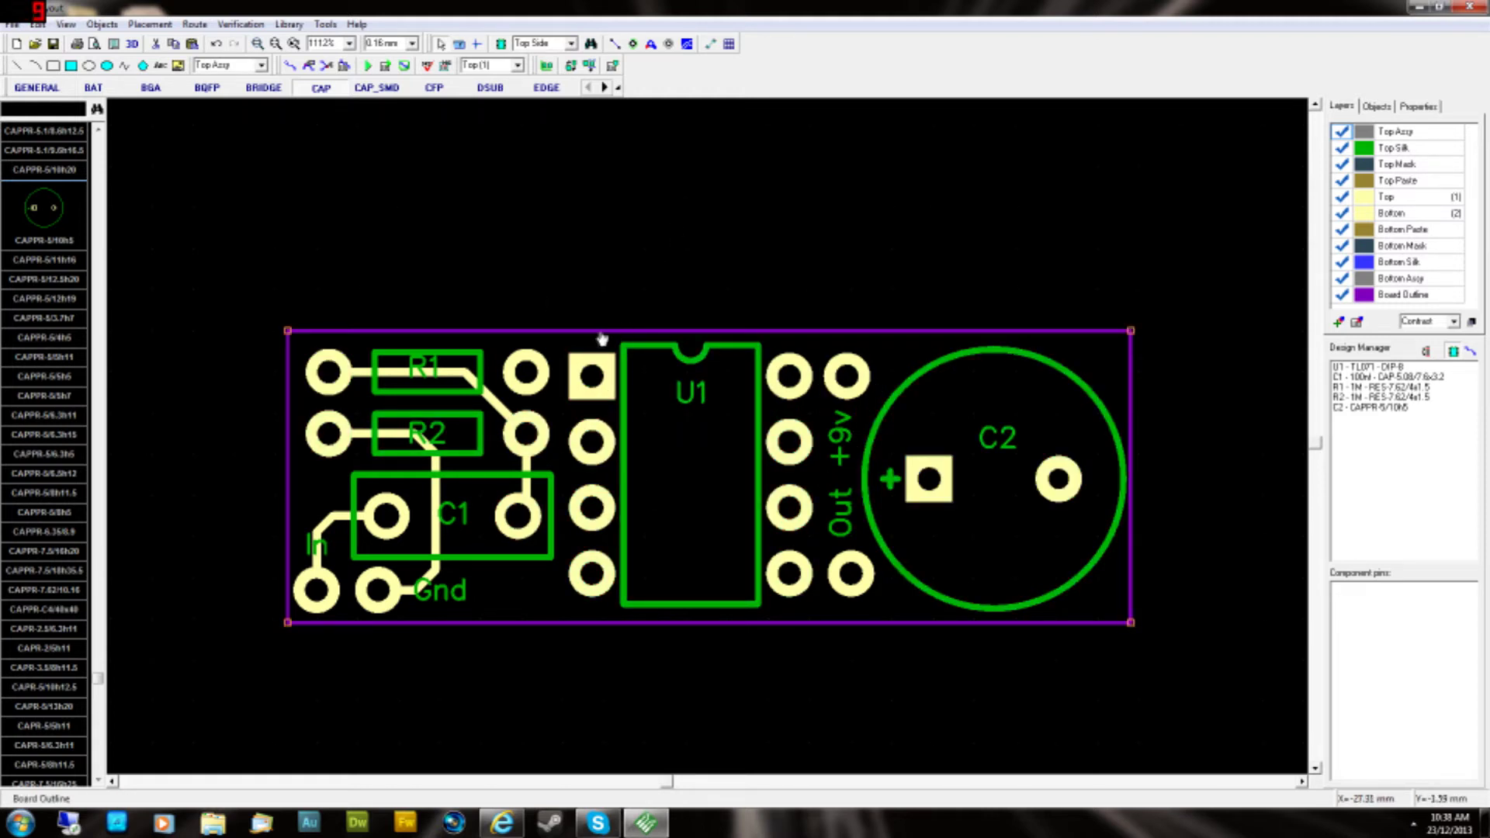
left_click_drag(598, 332, 595, 332)
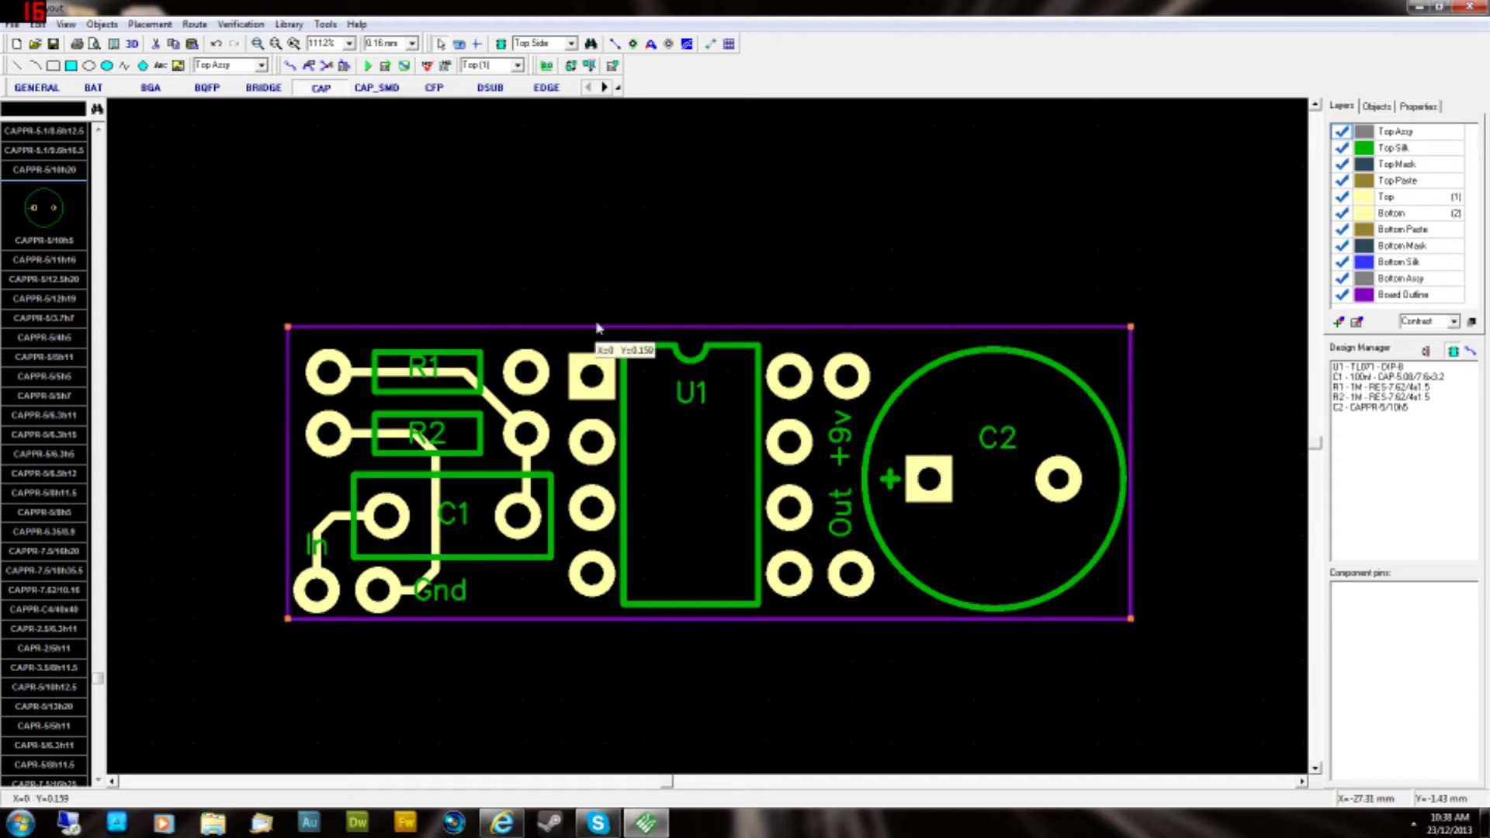
- Move the board outline's two upper corners up to widen the clearance above U1, keeping the upper edge horizontal
left_click_drag(288, 328, 288, 315)
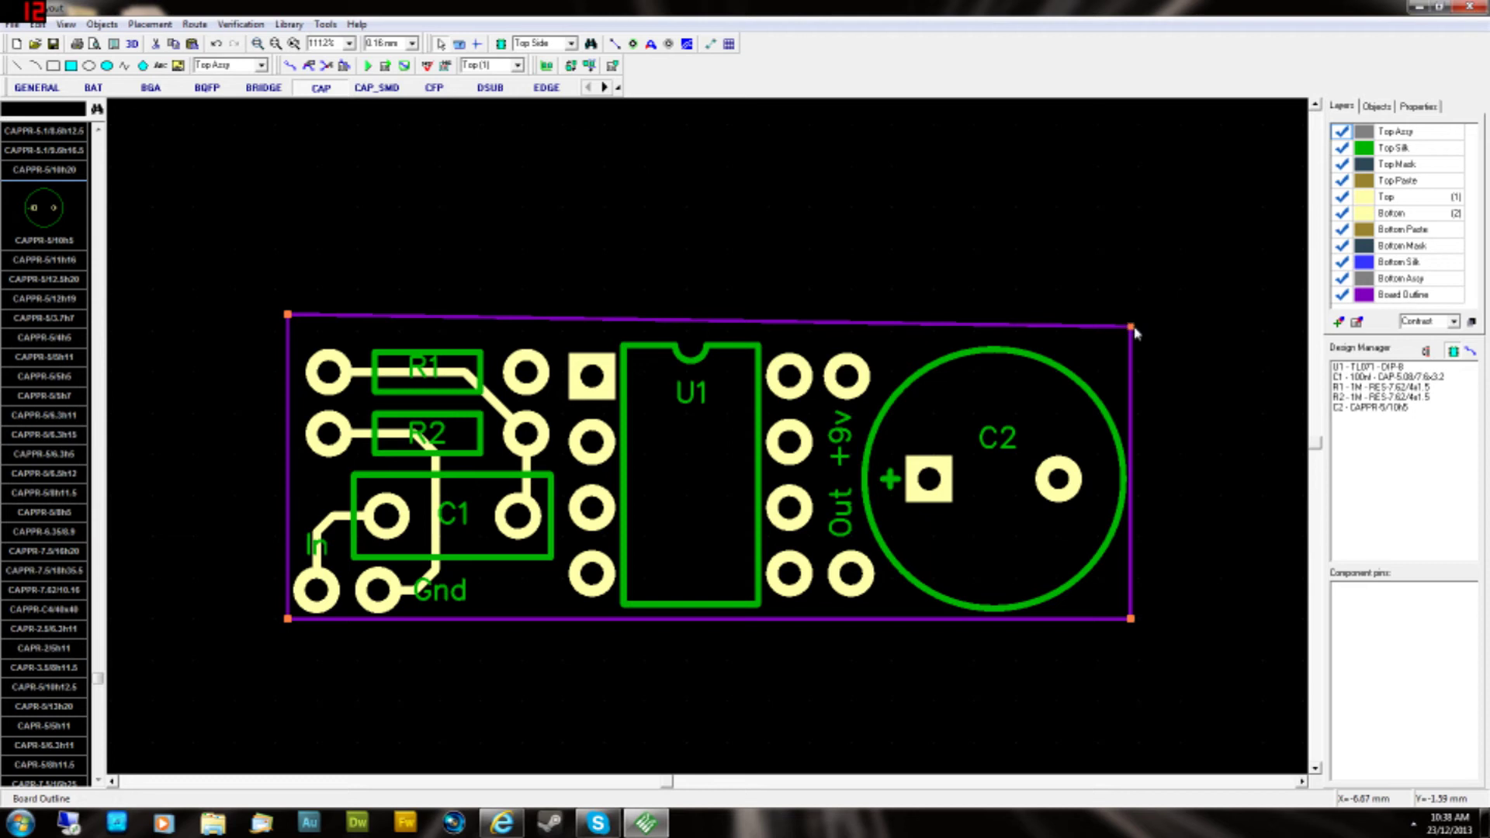
left_click_drag(1128, 316, 1132, 313)
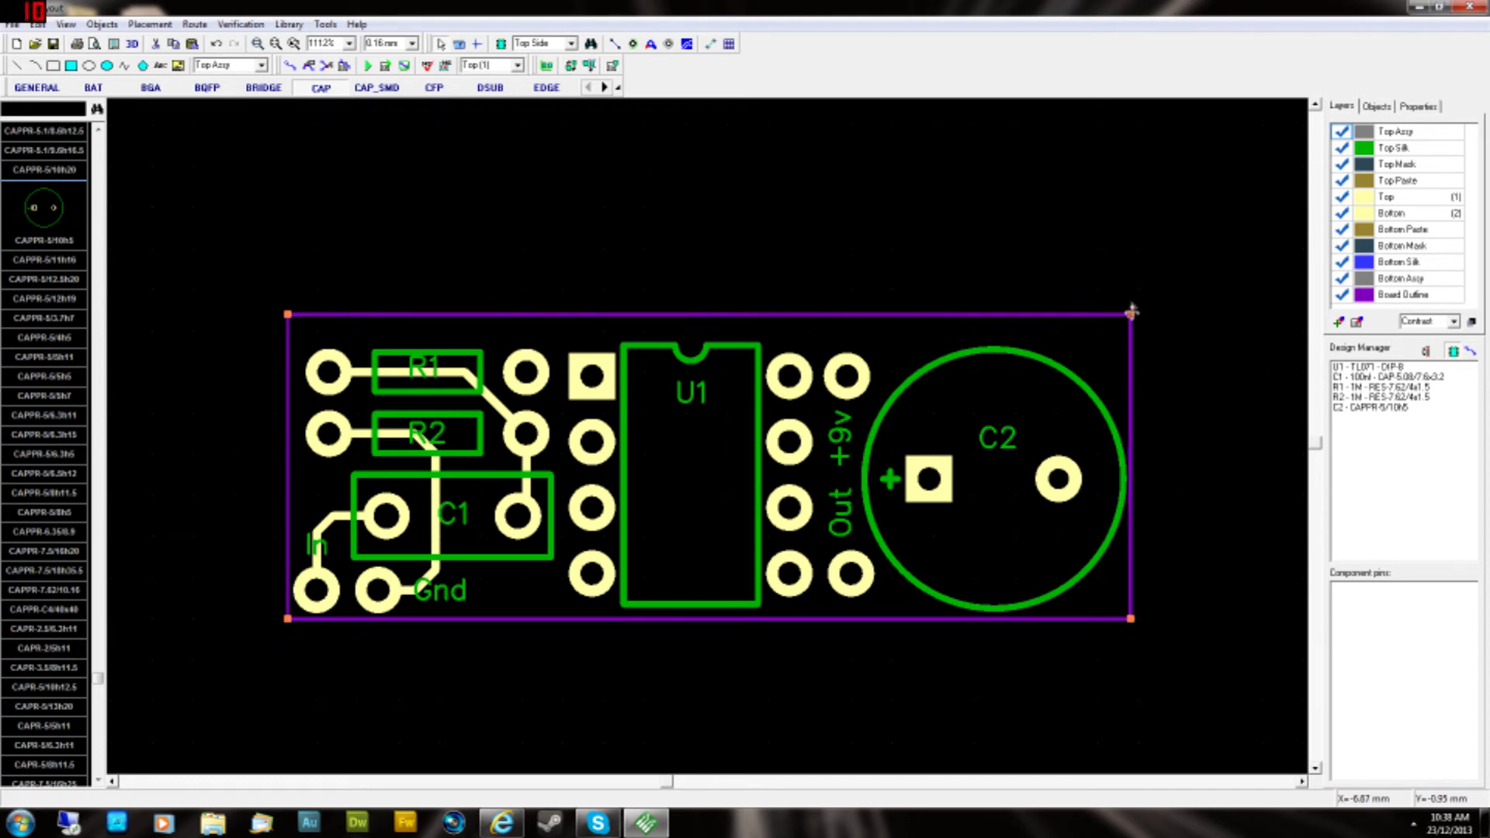
left_click(751, 247)
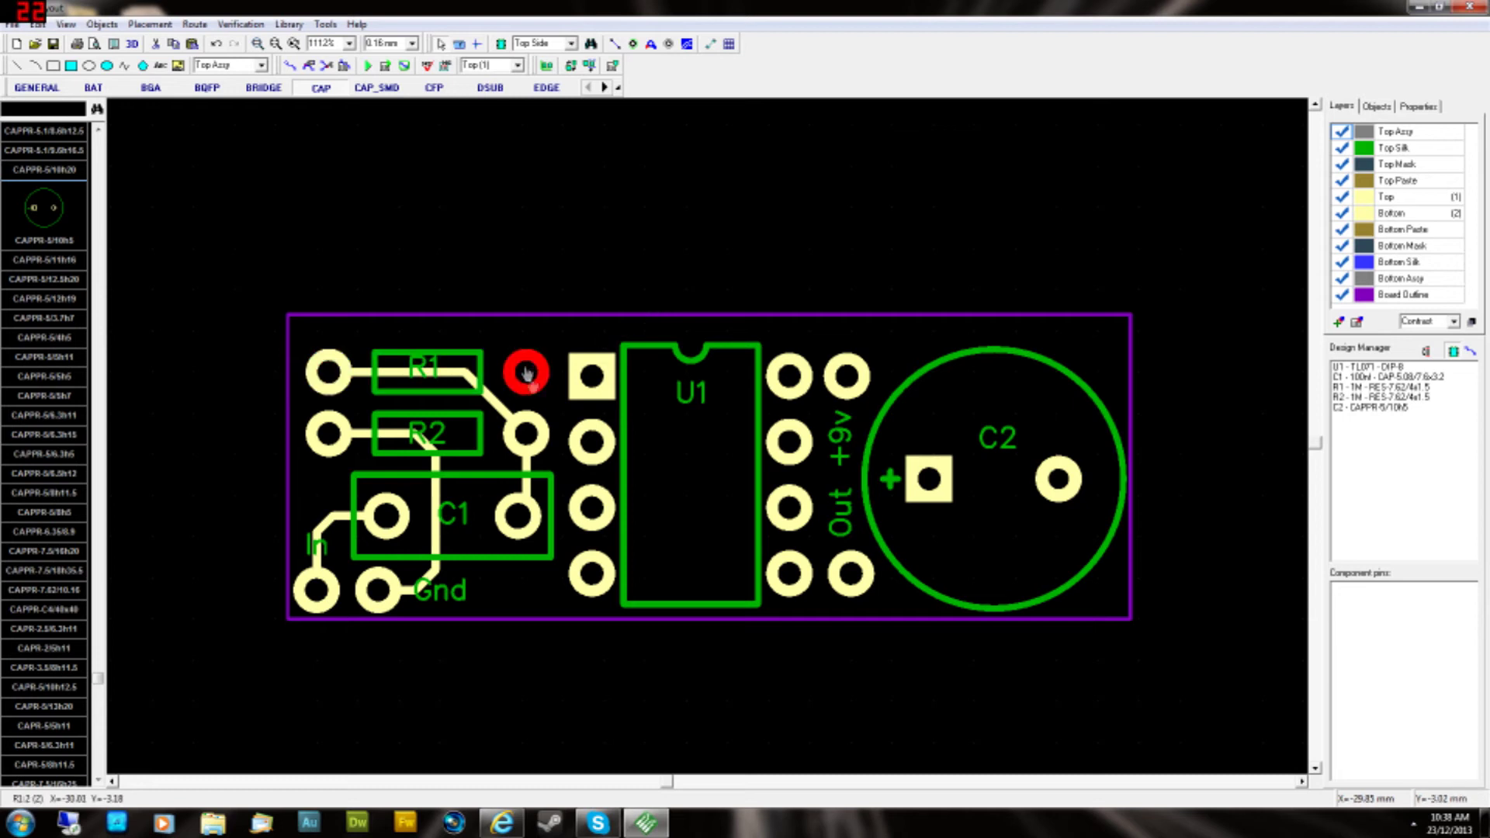
left_click(1065, 398)
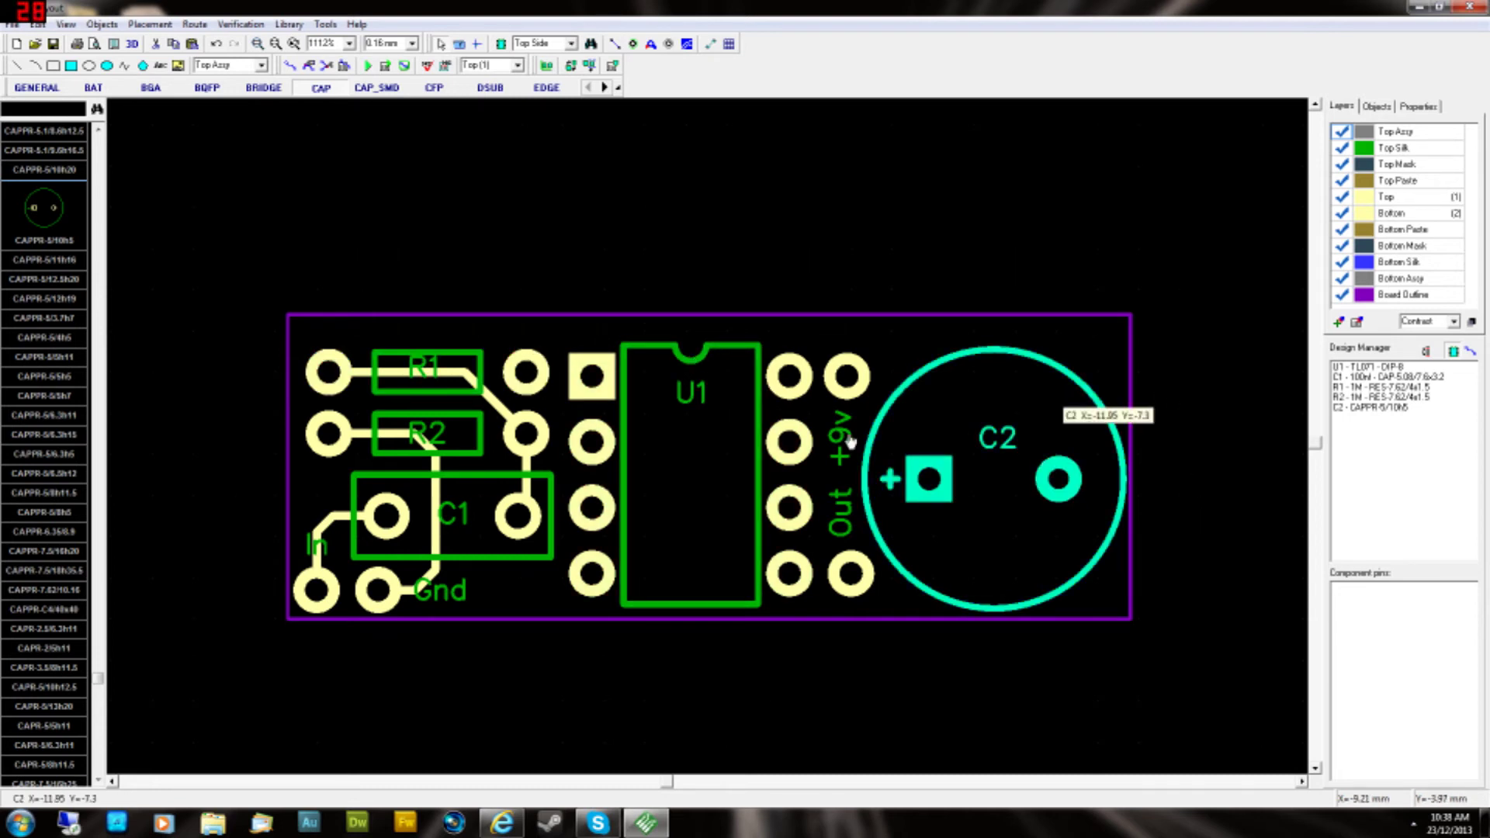
left_click(403, 758)
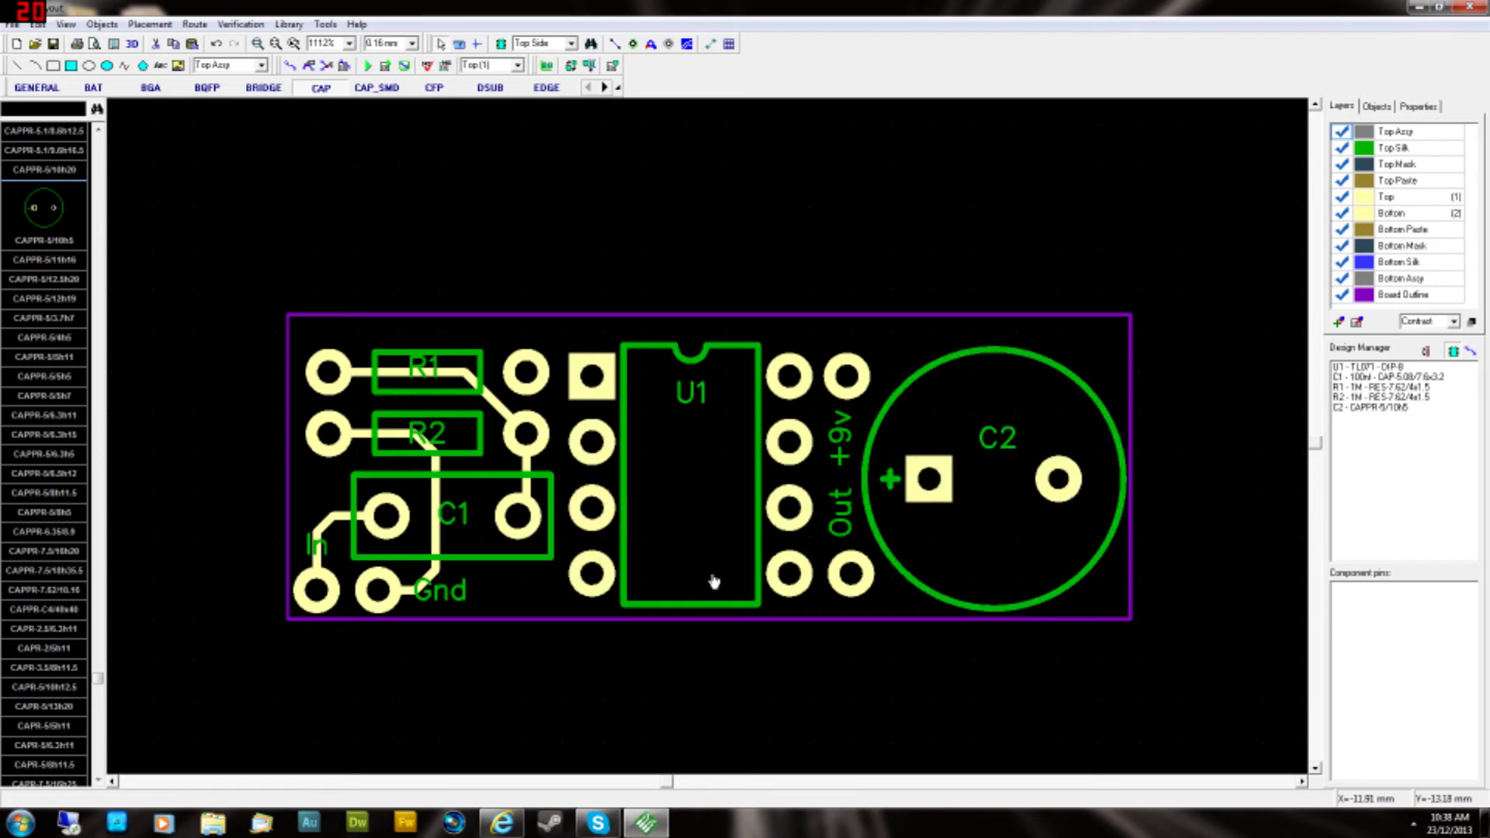
- Route a Top layer trace from R1's right pad over the top of U1 to the +9v pad and adjust its angled corners
left_click(289, 65)
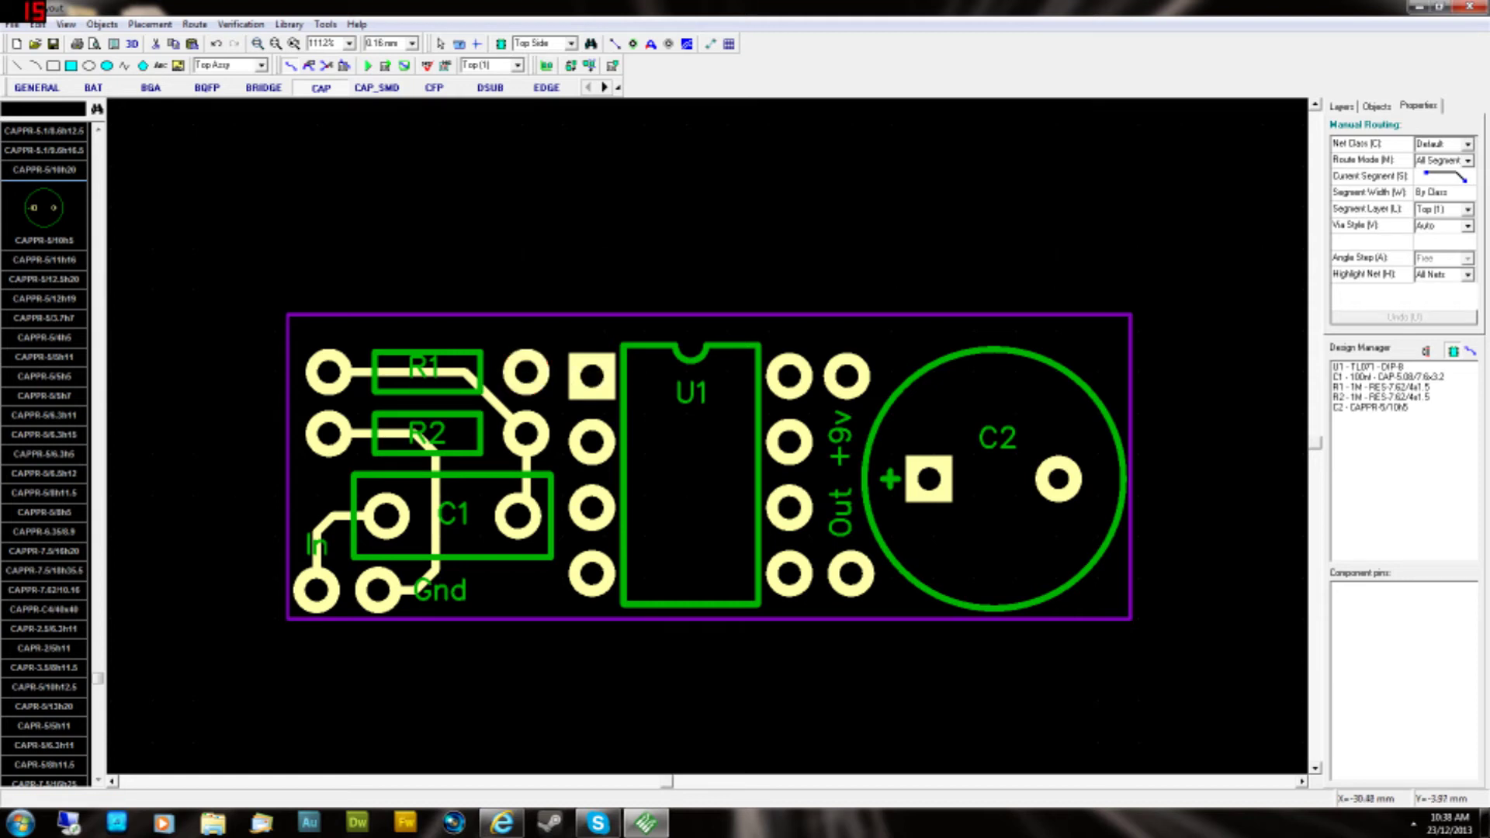
left_click(526, 371)
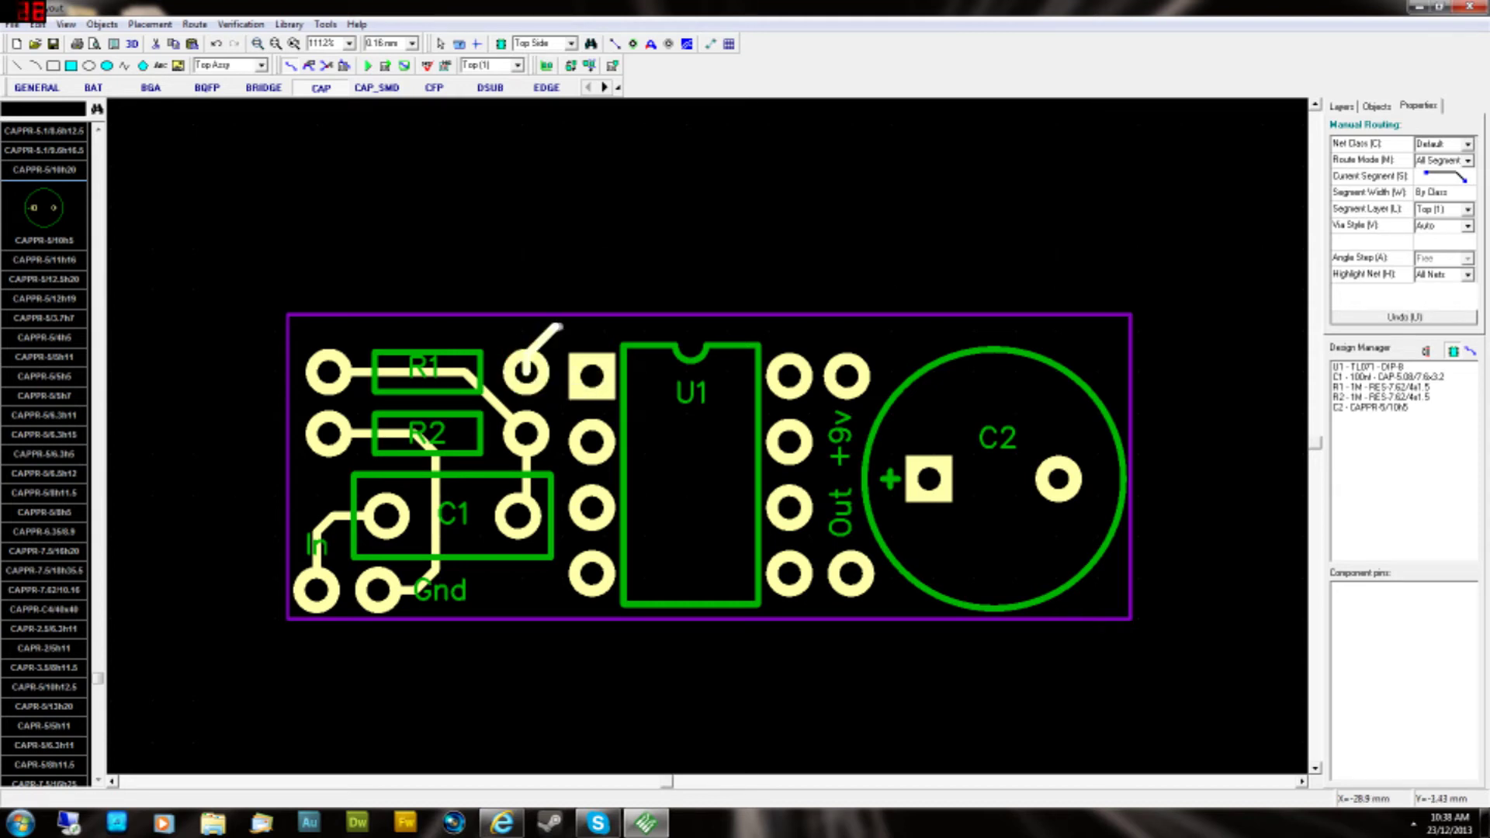
left_click(847, 376)
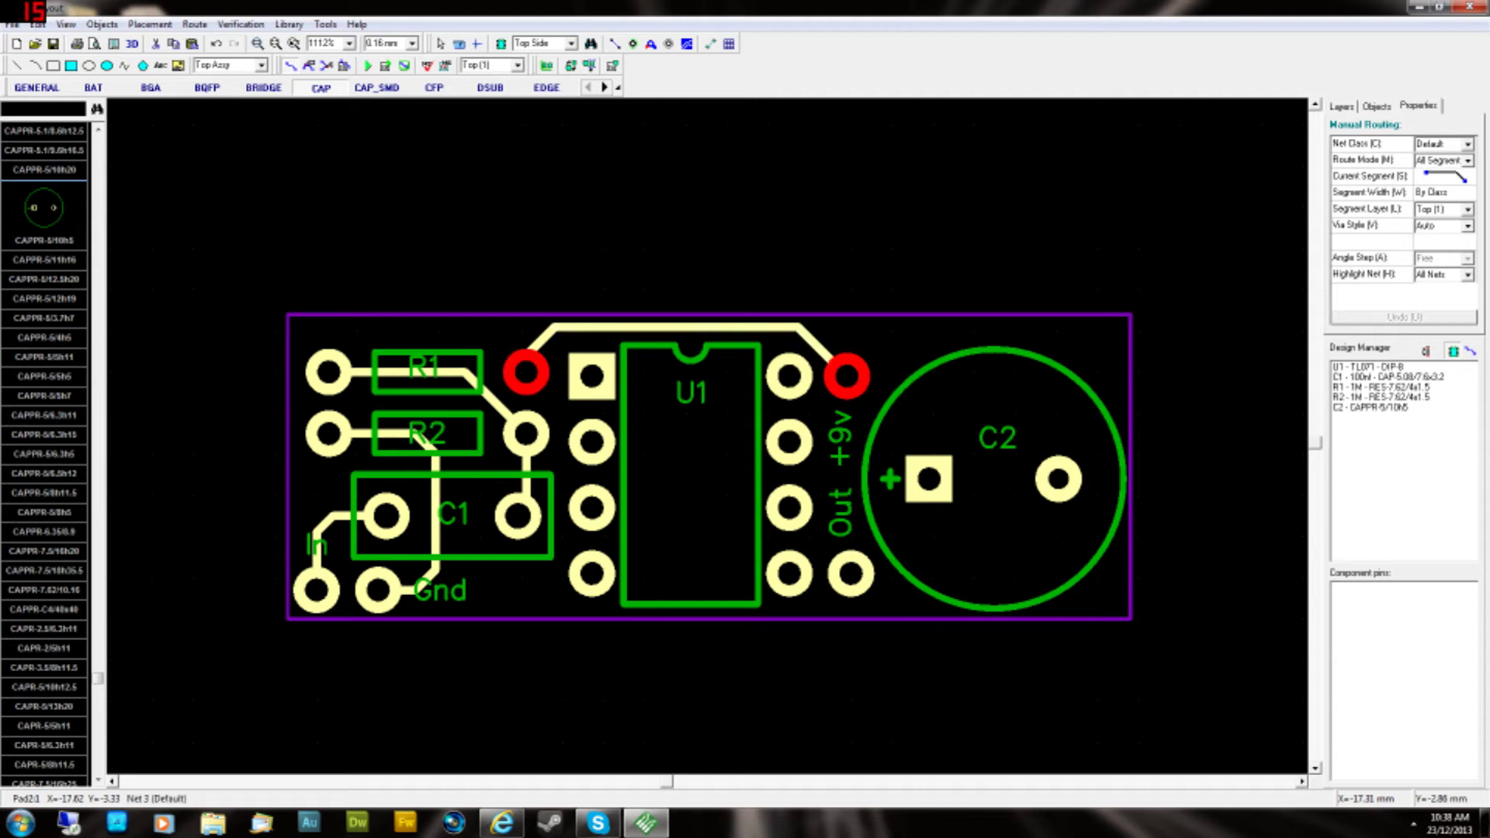
left_click(815, 334)
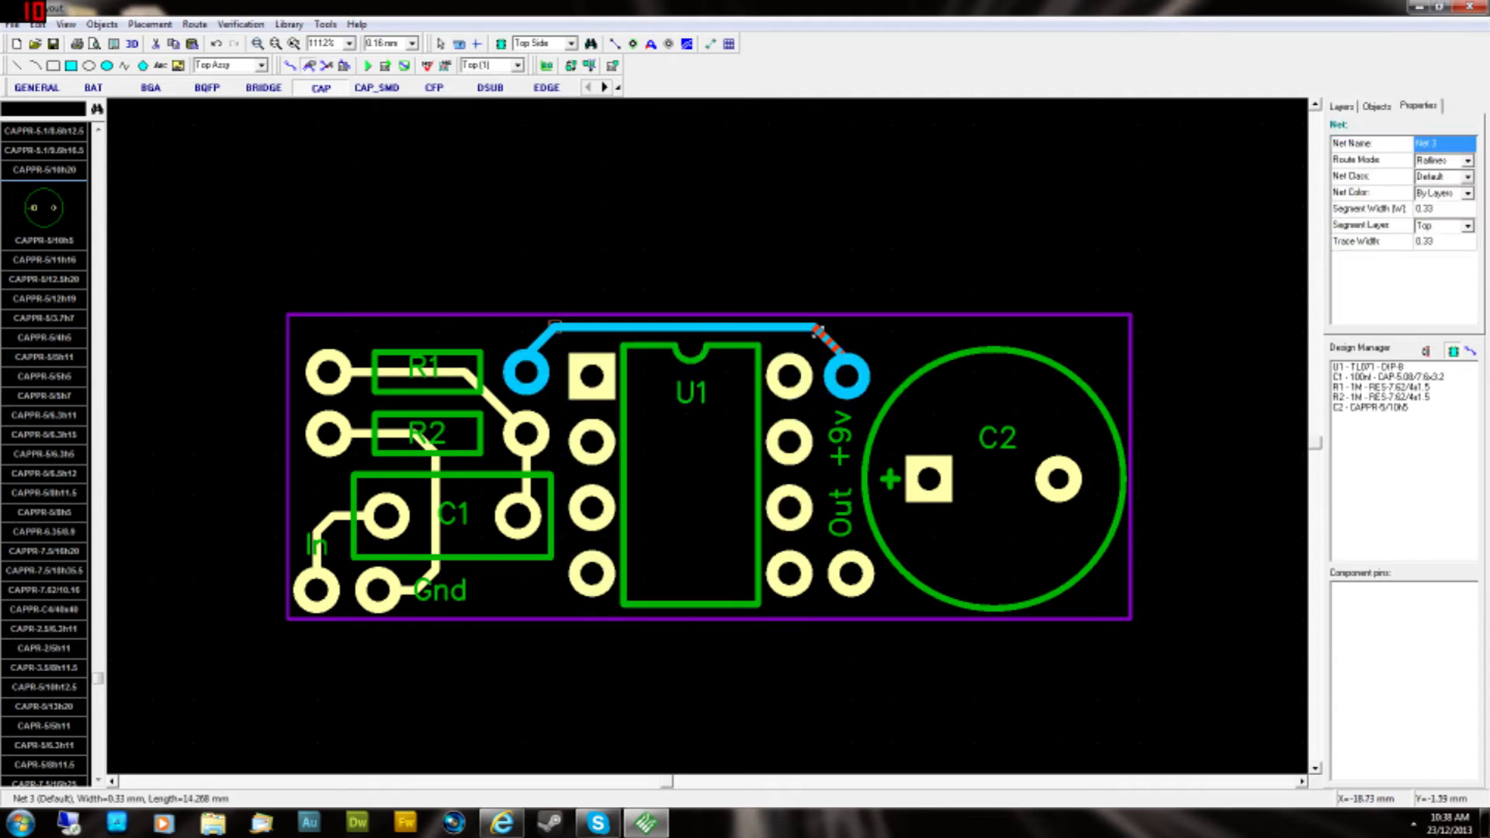
left_click(538, 334)
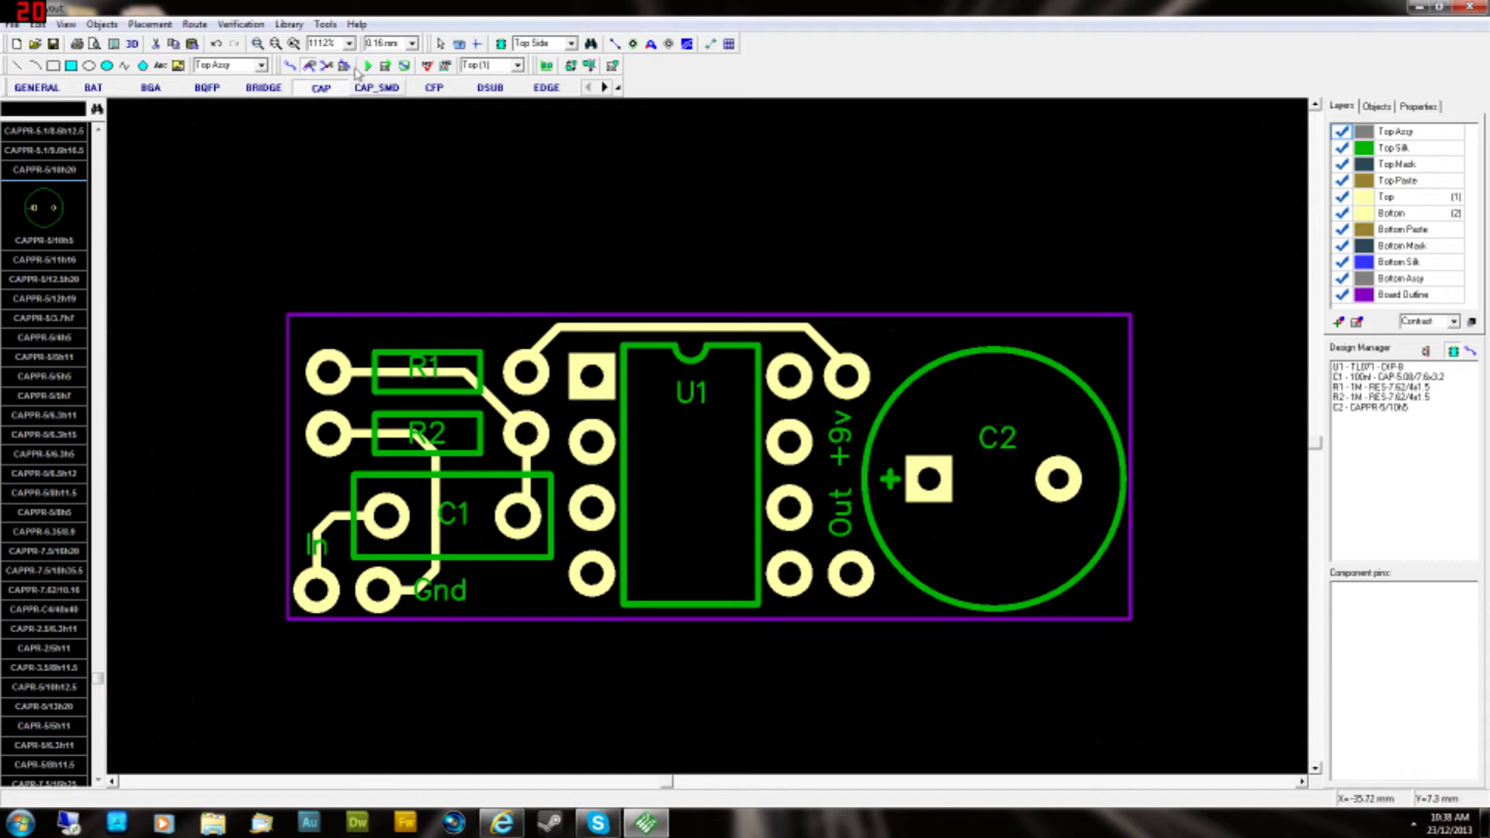
- Route a short Top layer trace from C1's right pad to pin 3 of U1
left_click(290, 67)
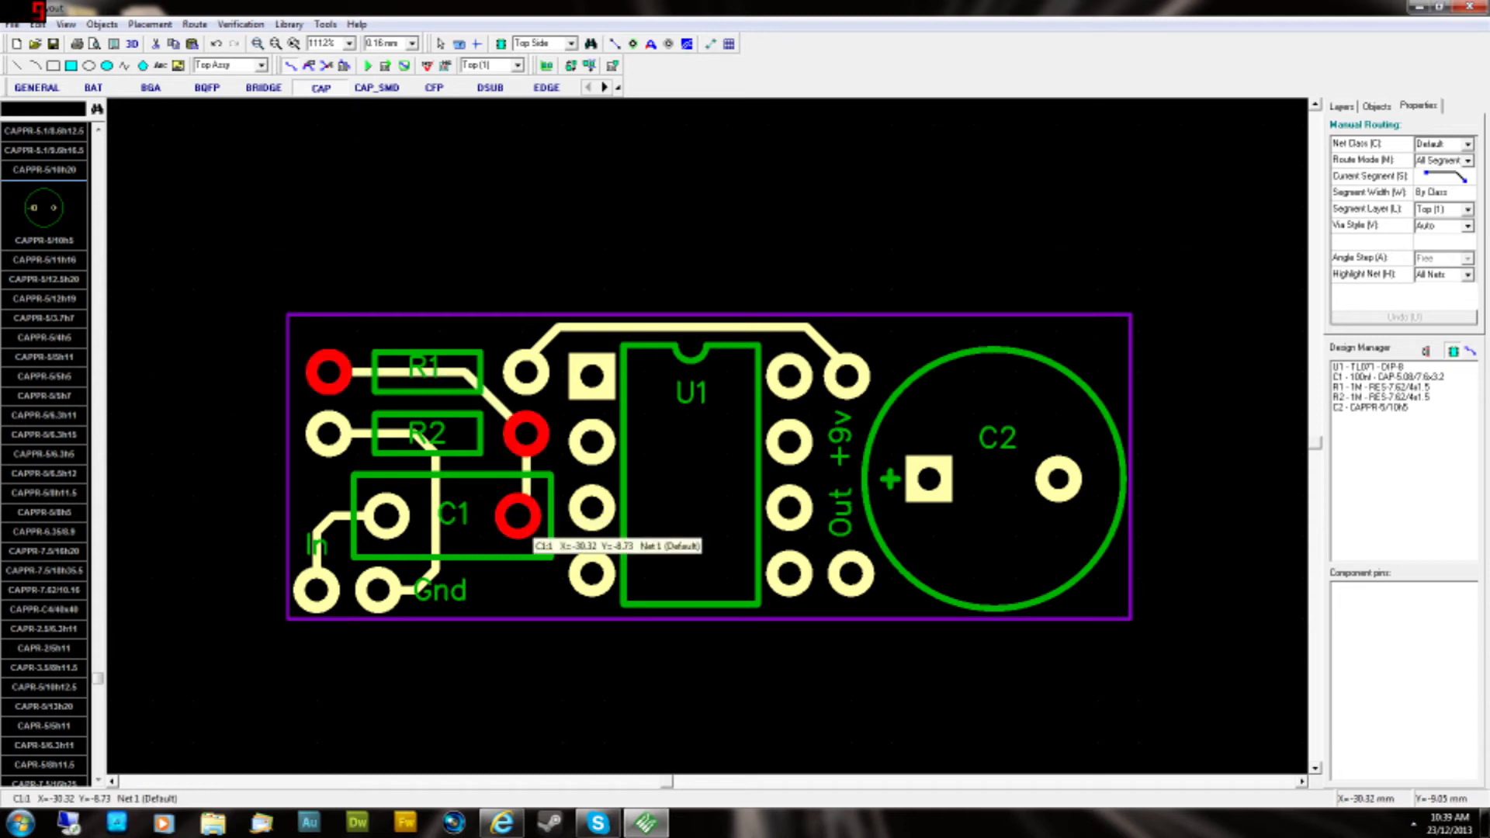
left_click(518, 516)
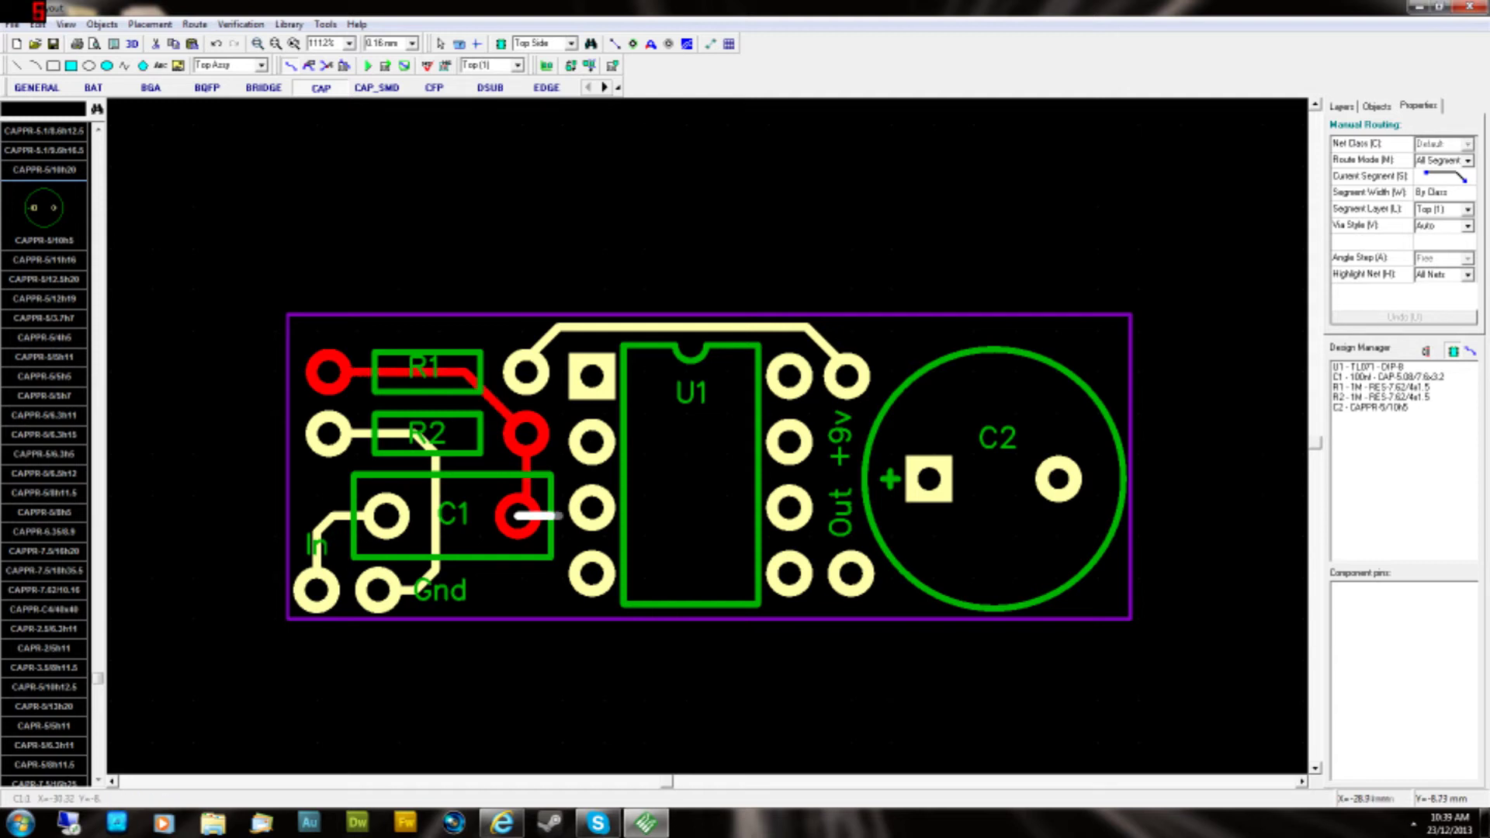
left_click(590, 513)
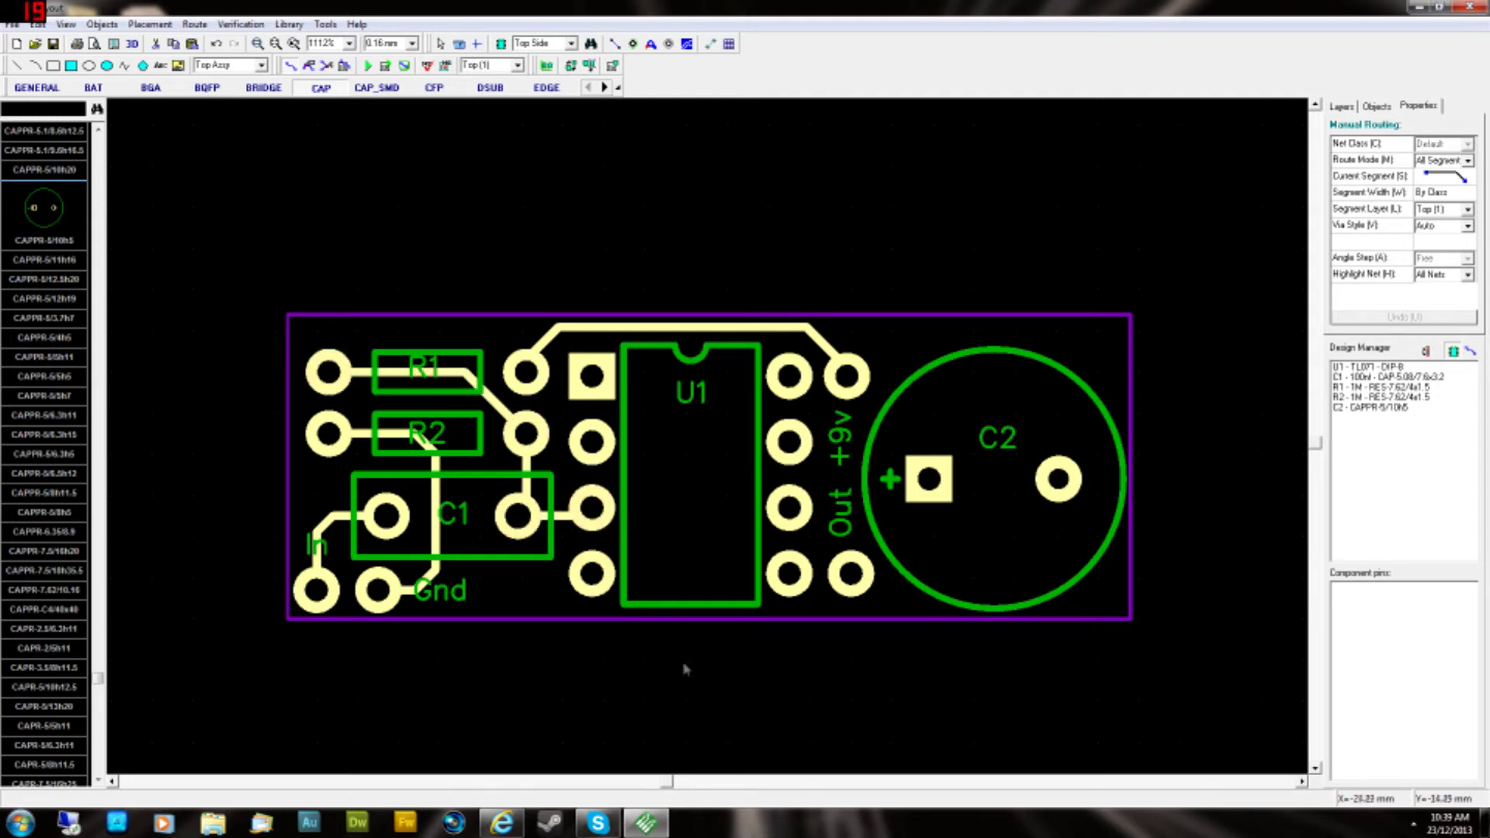
left_click(567, 519)
left_click(862, 698)
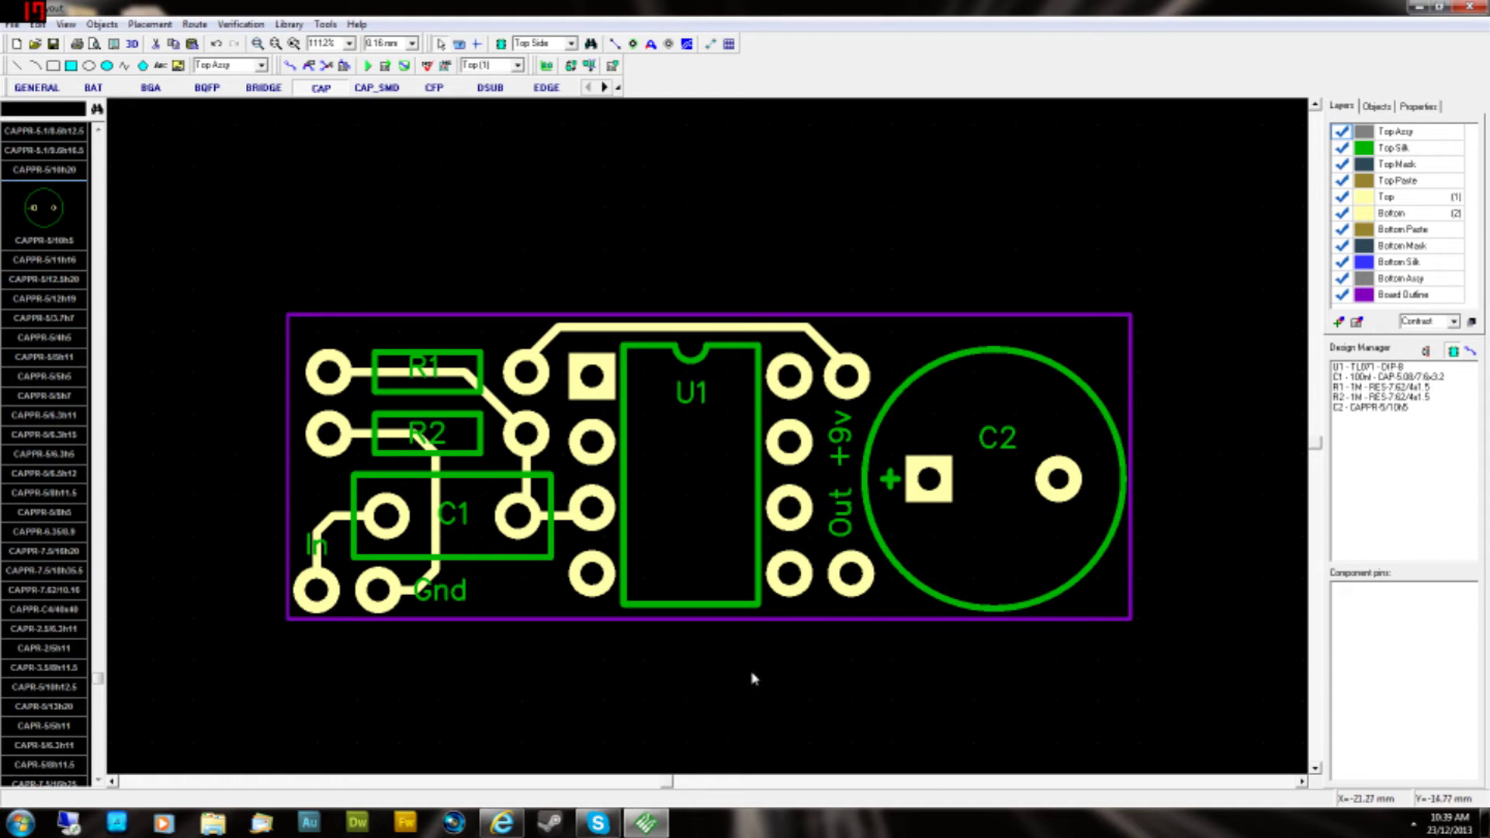
- Switch to the Bottom layer and route U1 pin 2 to pin 6, centring the diagonal segment between the two pin rows
key("Tab")
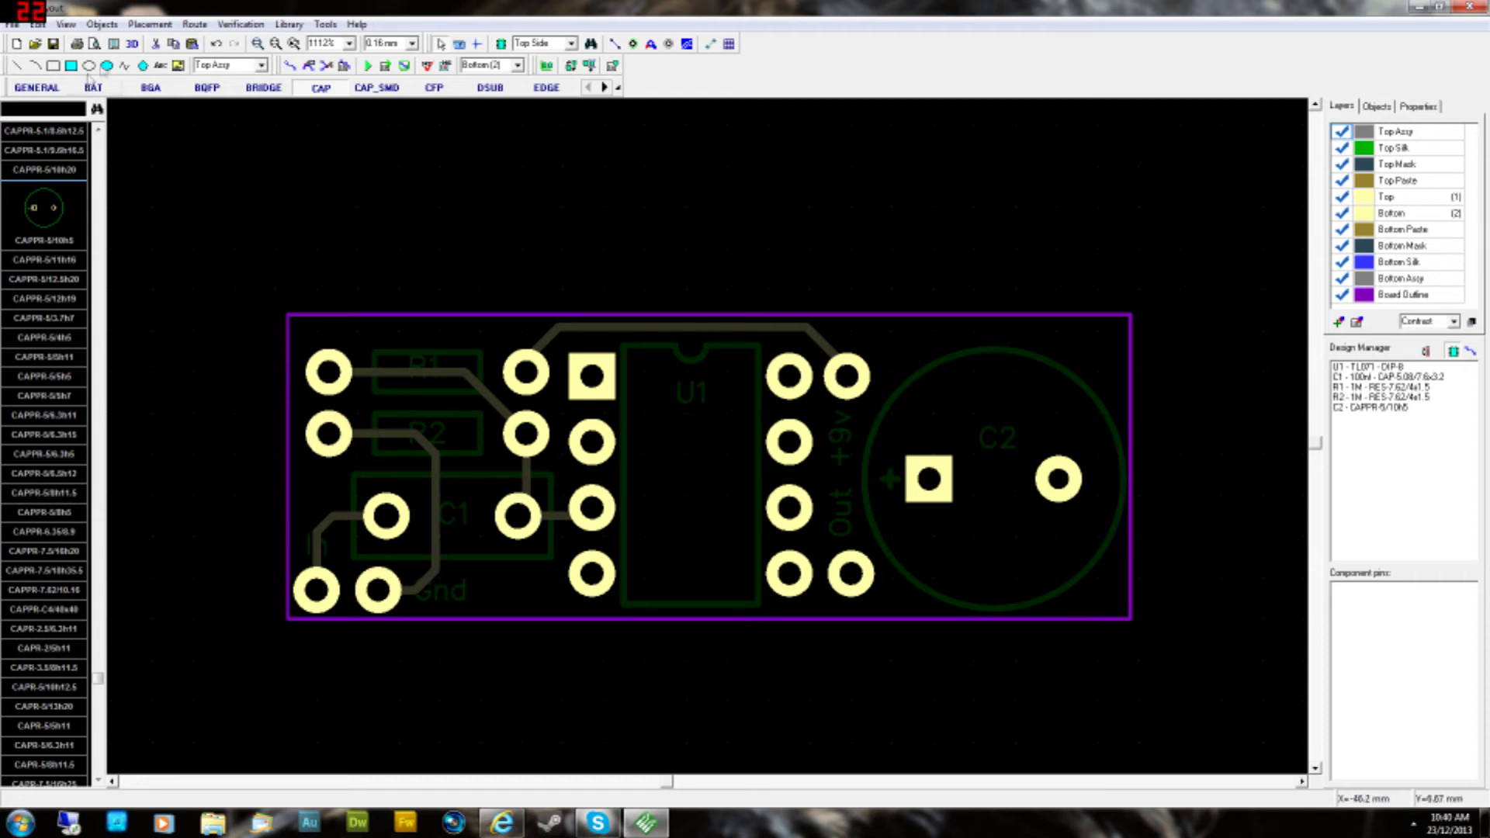
left_click(291, 66)
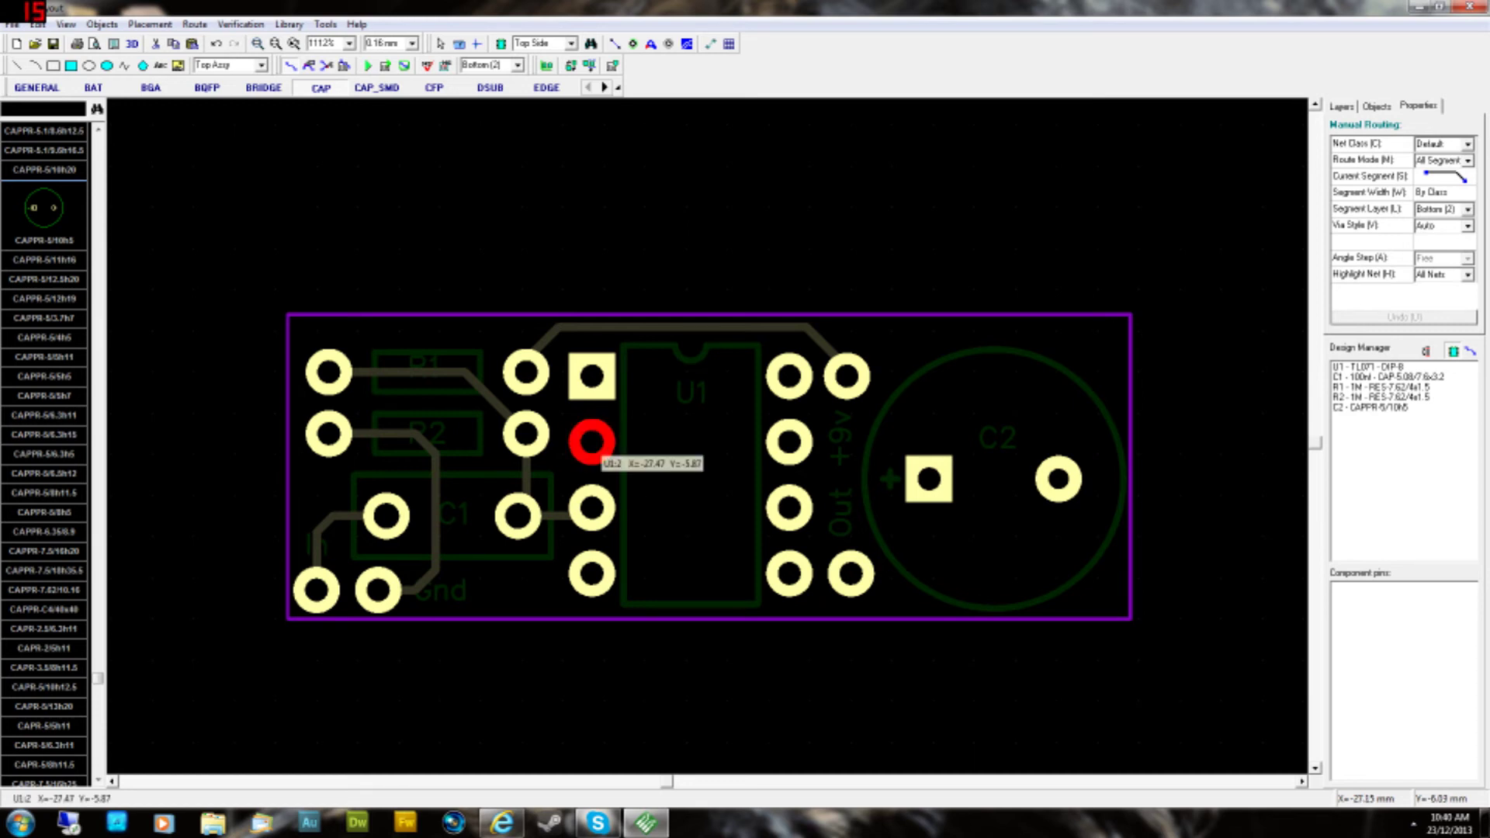
left_click(591, 441)
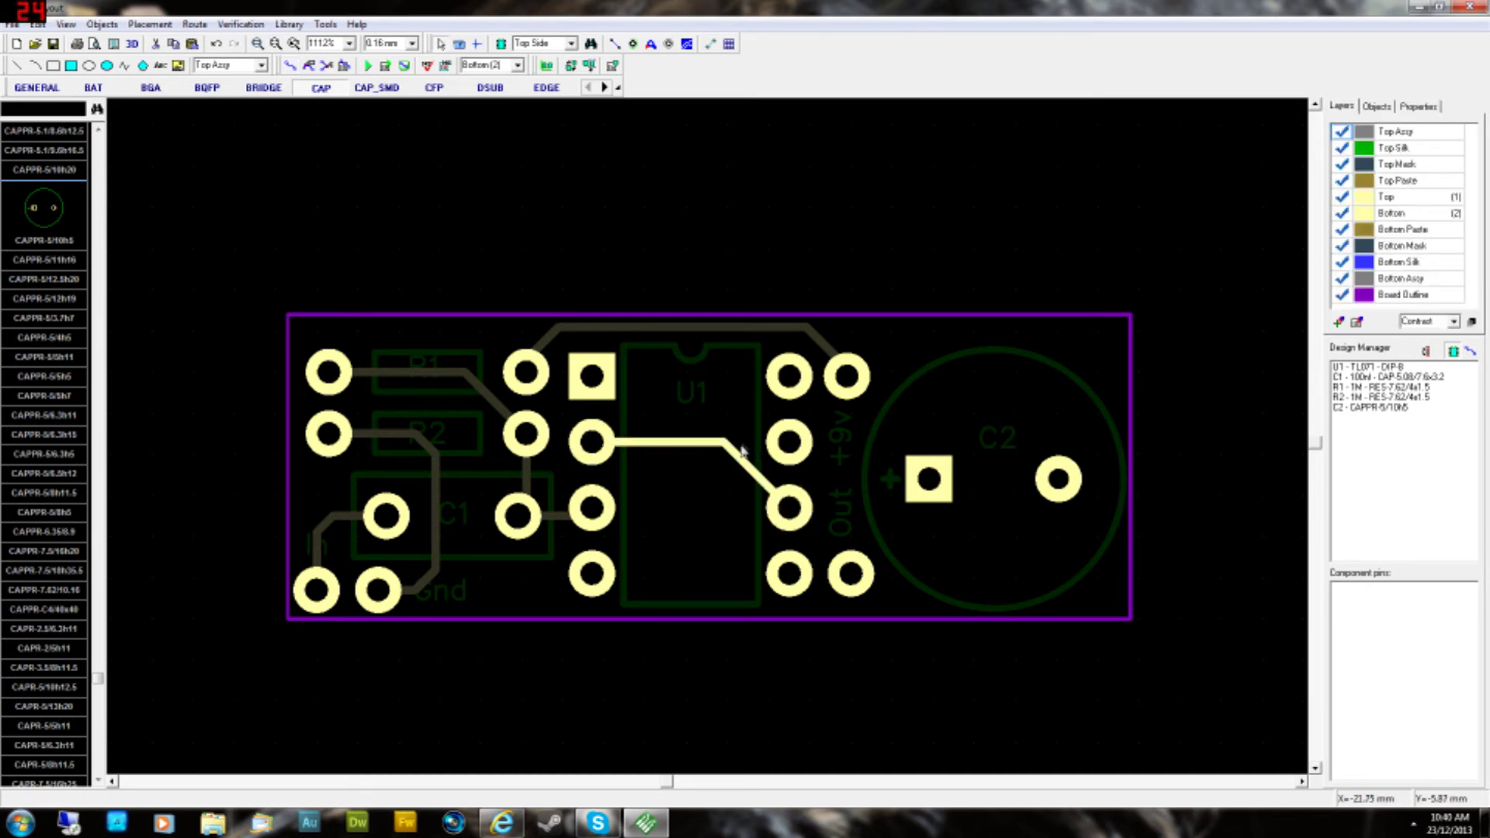
left_click(693, 471)
left_click(692, 715)
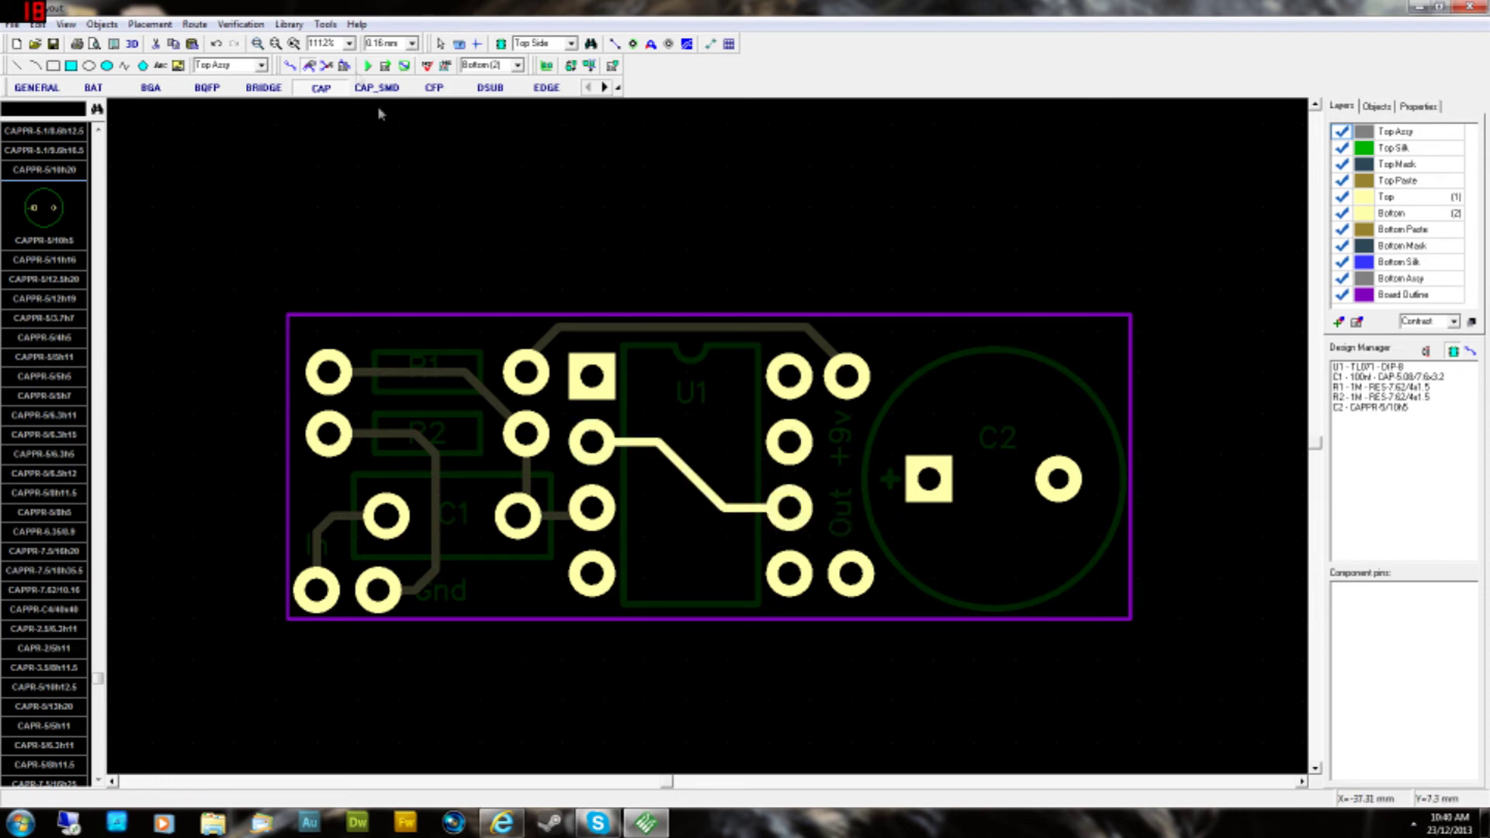
- Route a Bottom layer trace from U1 pin 7 diagonally to the +9v pad and adjust its diagonal segment
left_click(290, 66)
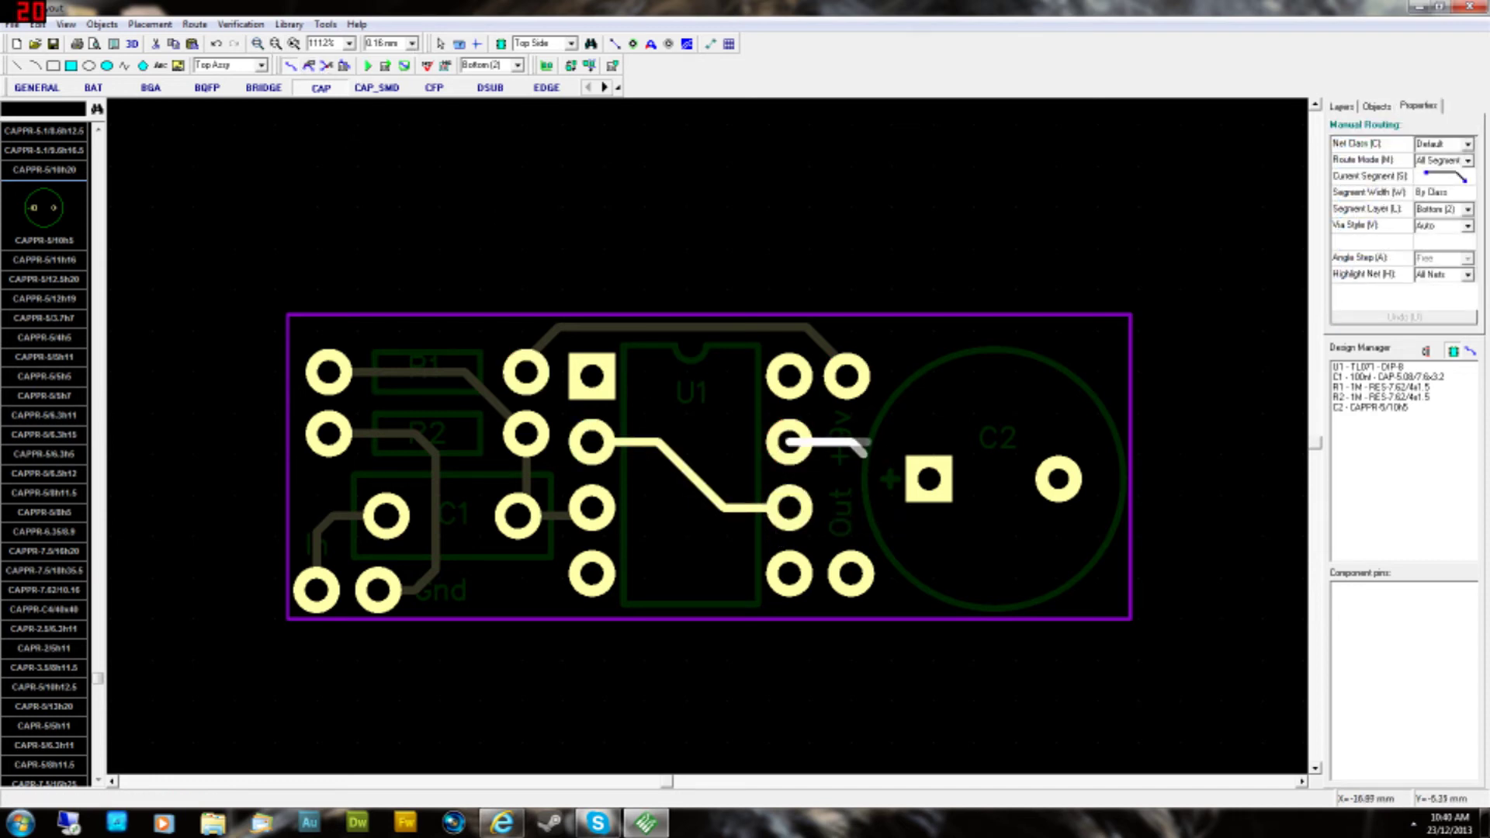
left_click(847, 375)
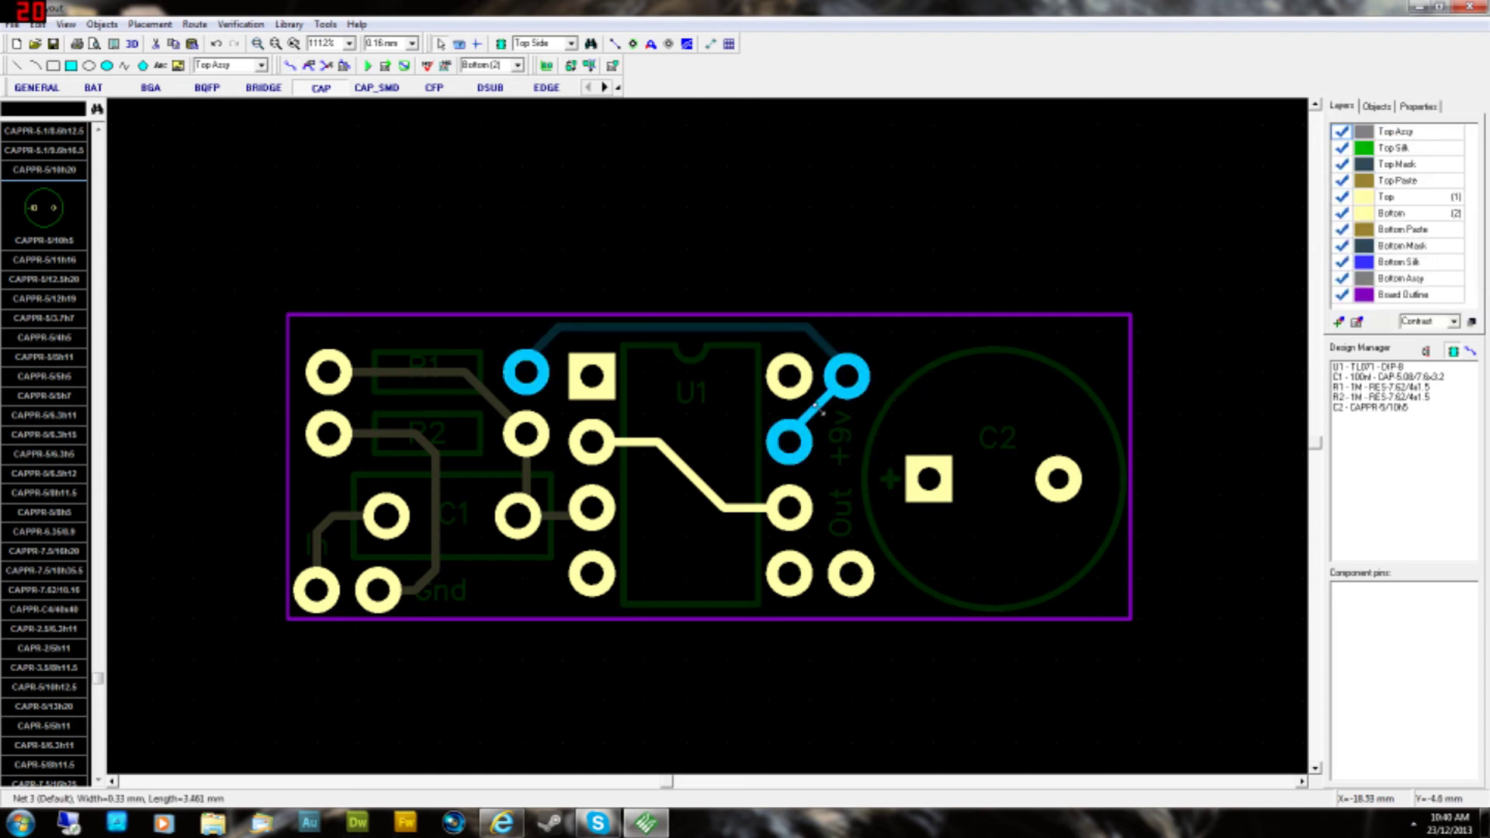
left_click(822, 415)
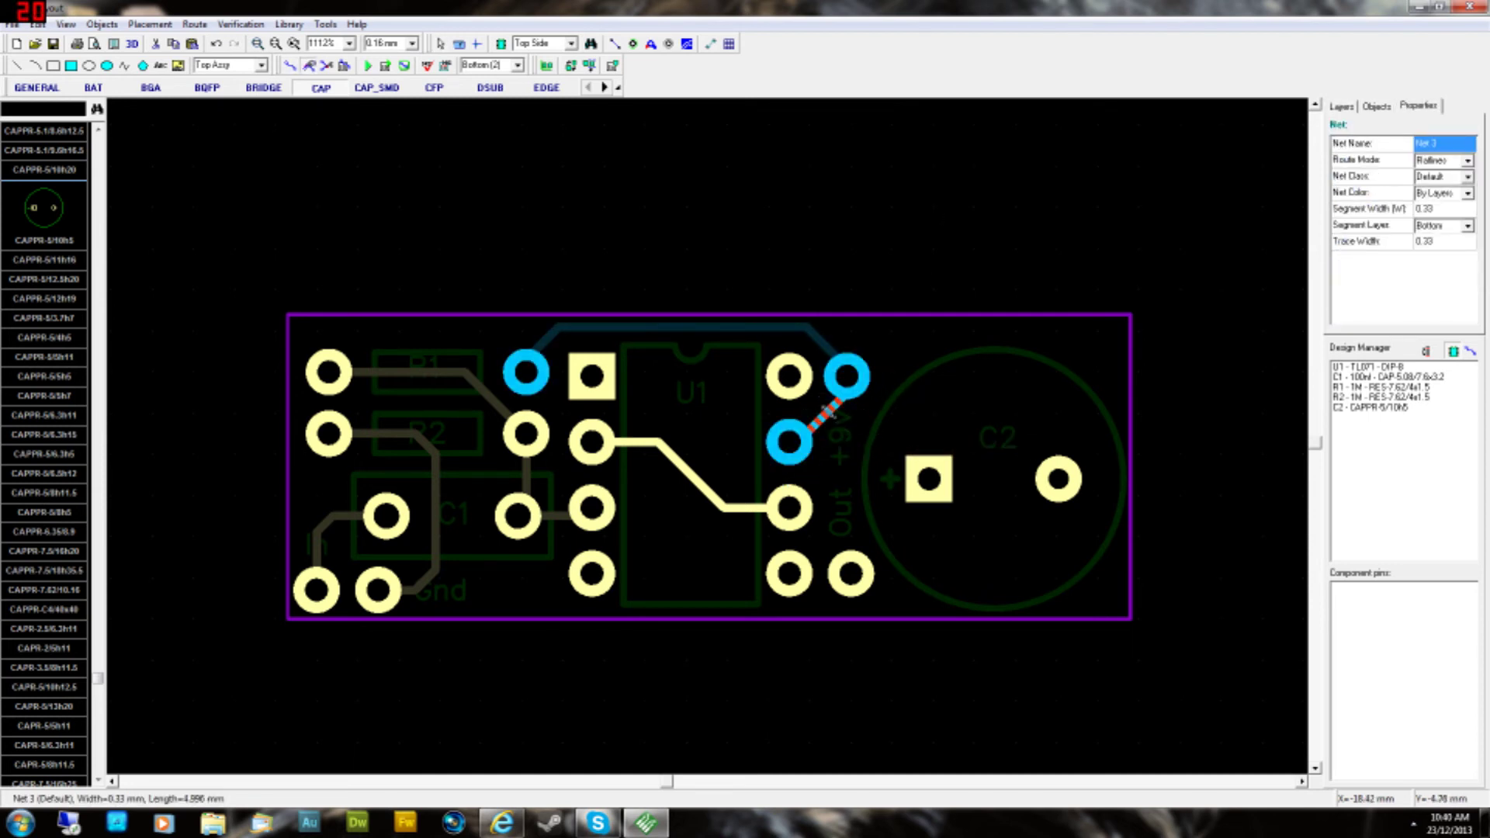
- Reshape the Bottom layer trace between U1 pin 7 and the +9v pad into horizontal and vertical runs joined by a short diagonal
mouse_move(821, 415)
left_mouse_down()
mouse_move(915, 376)
mouse_move(863, 388)
left_mouse_up()
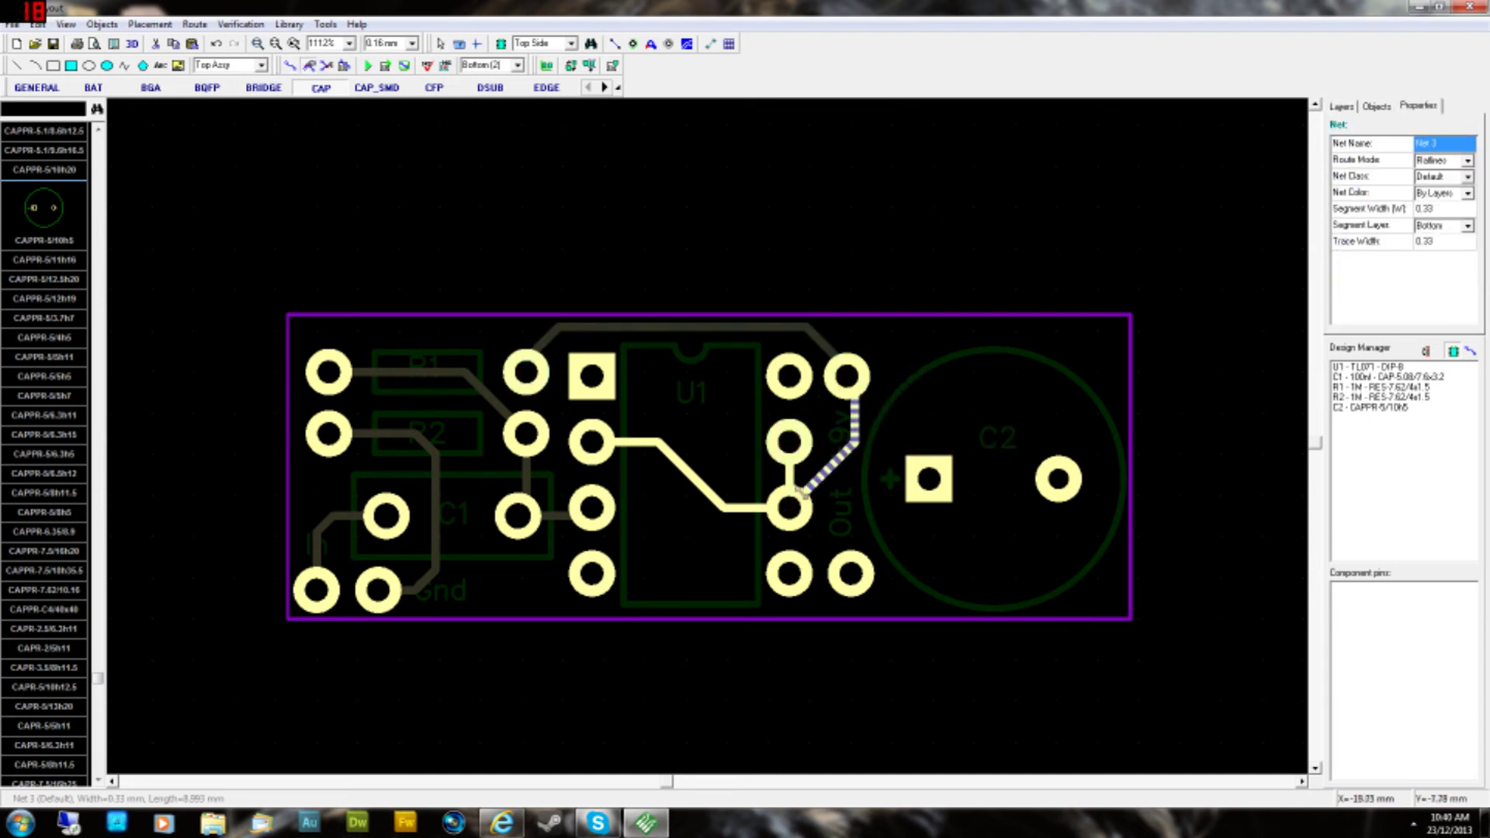
left_click_drag(792, 510, 793, 453)
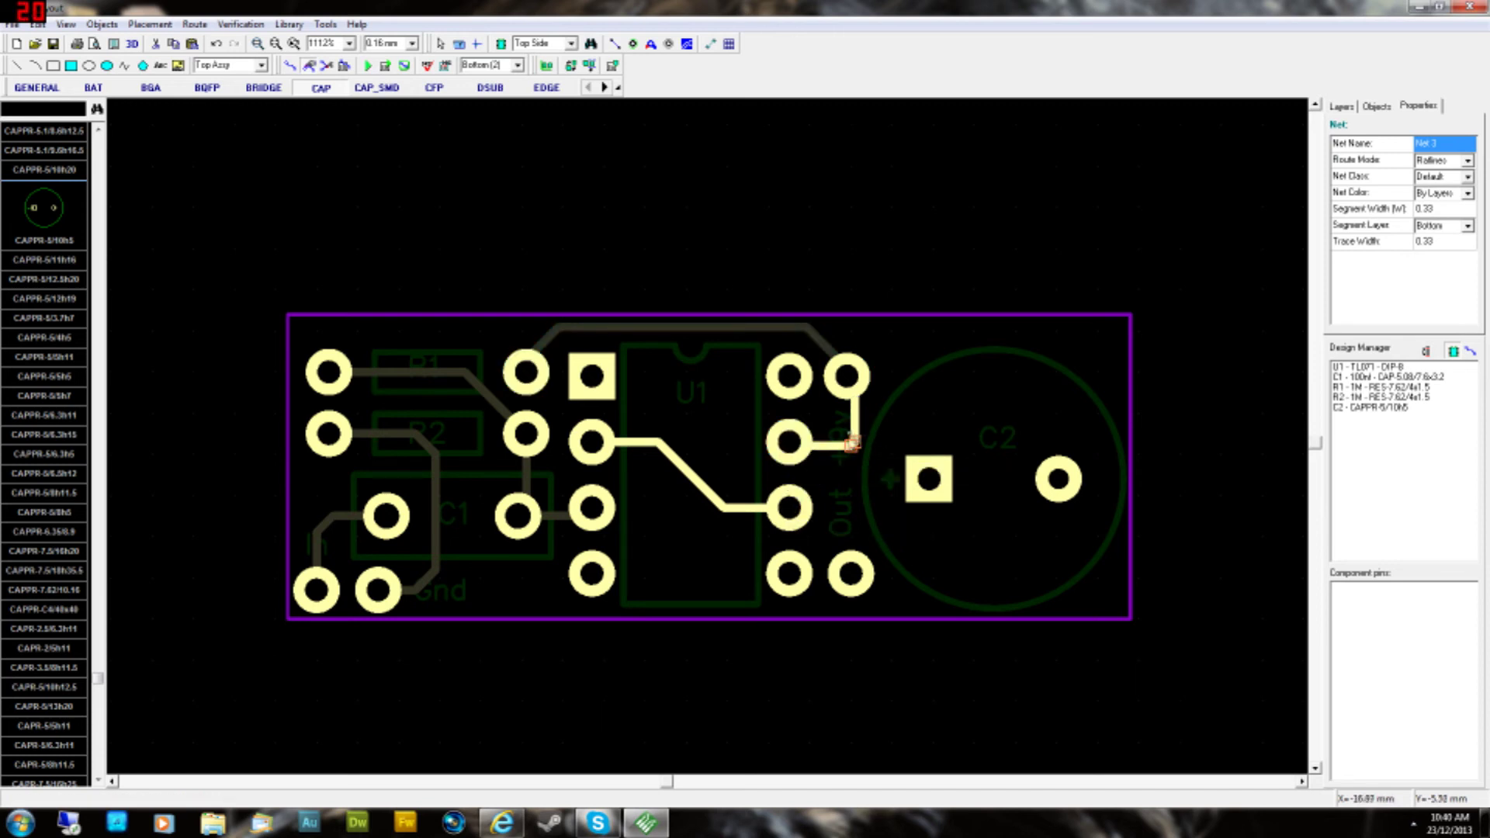
left_click(861, 246)
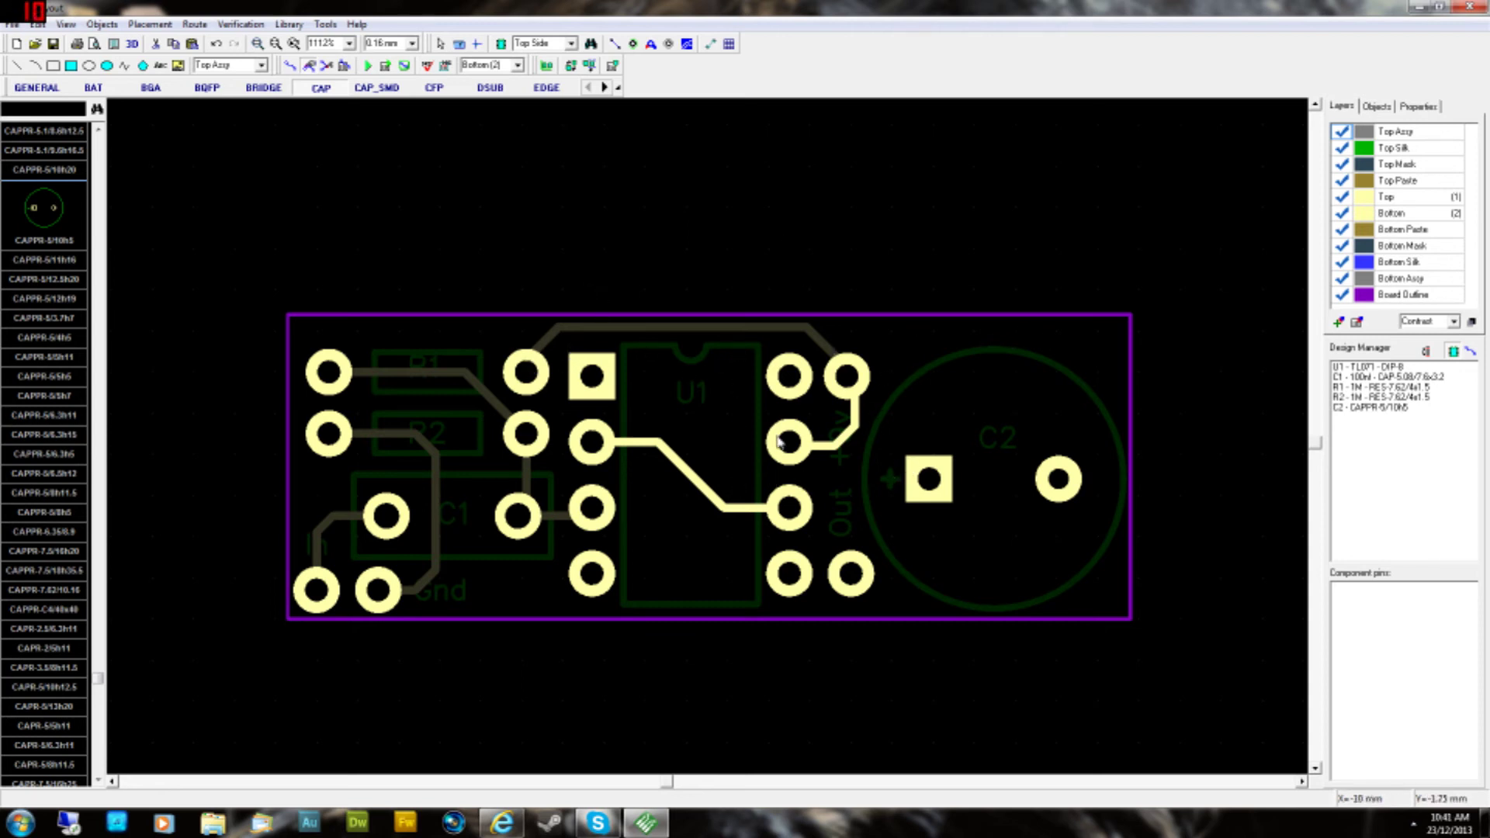
left_click(850, 411)
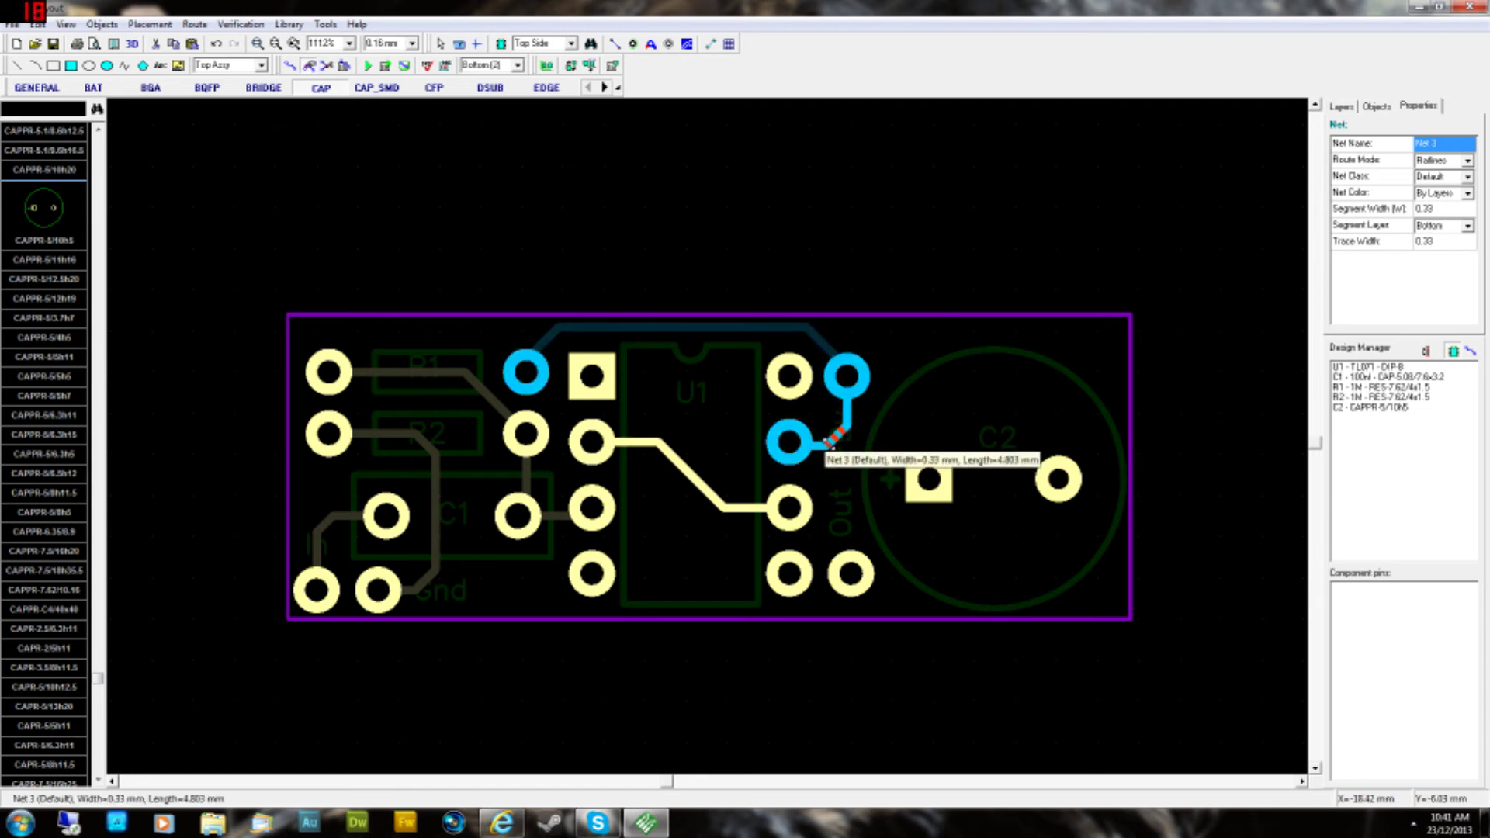
left_click(891, 284)
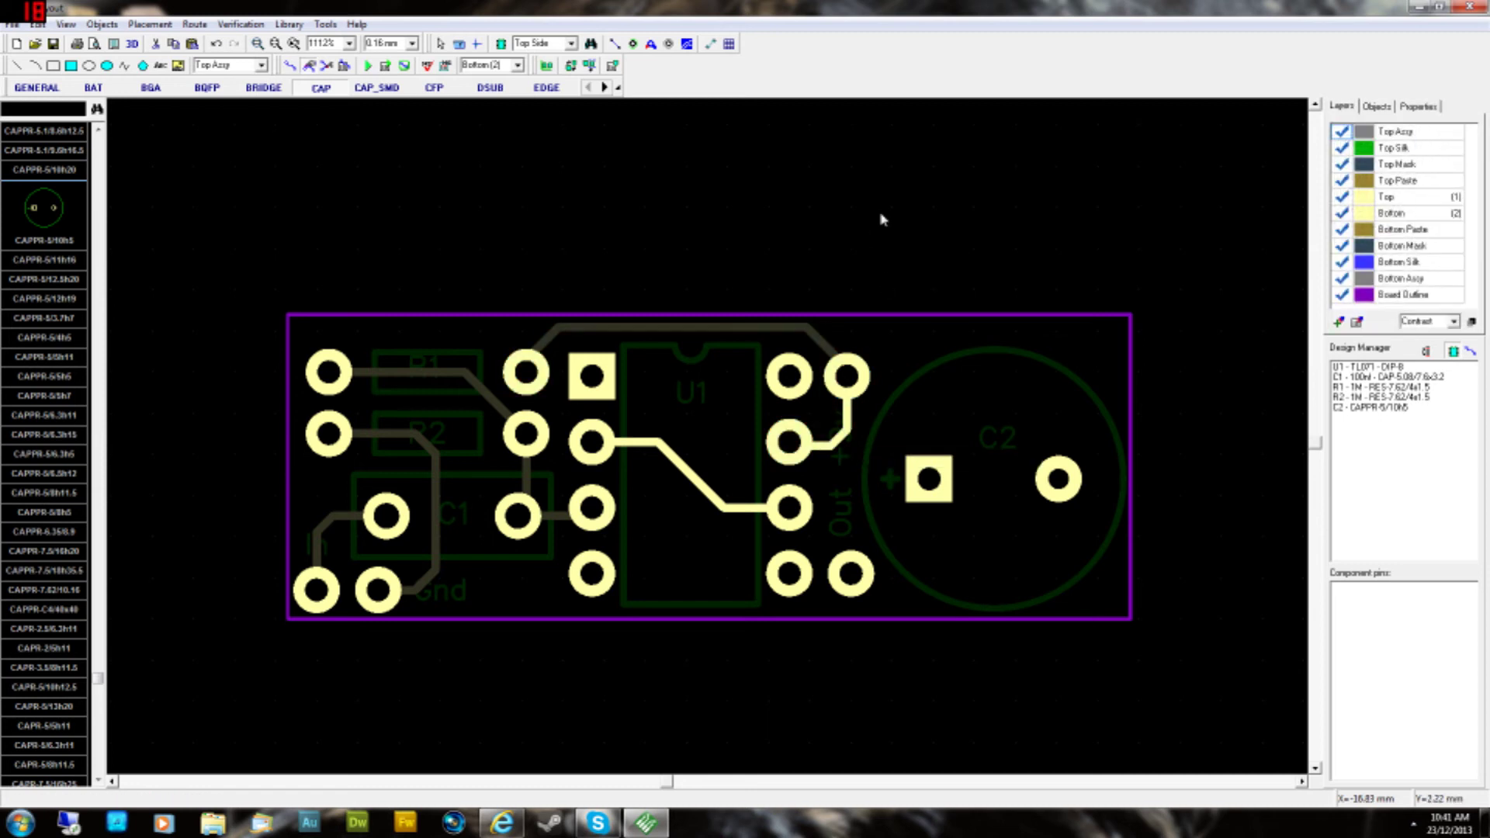
left_click(848, 408)
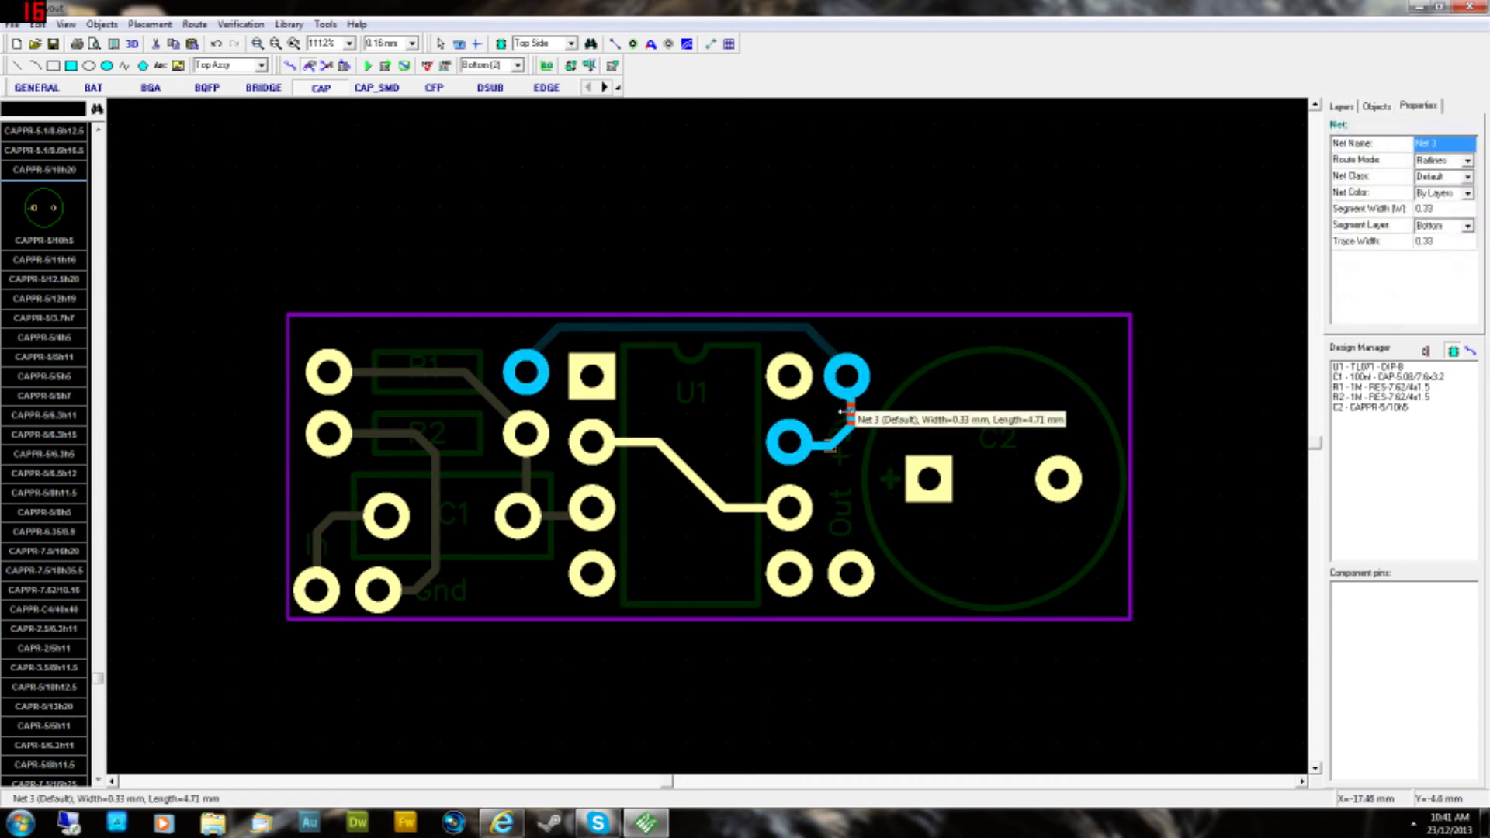
left_click(855, 204)
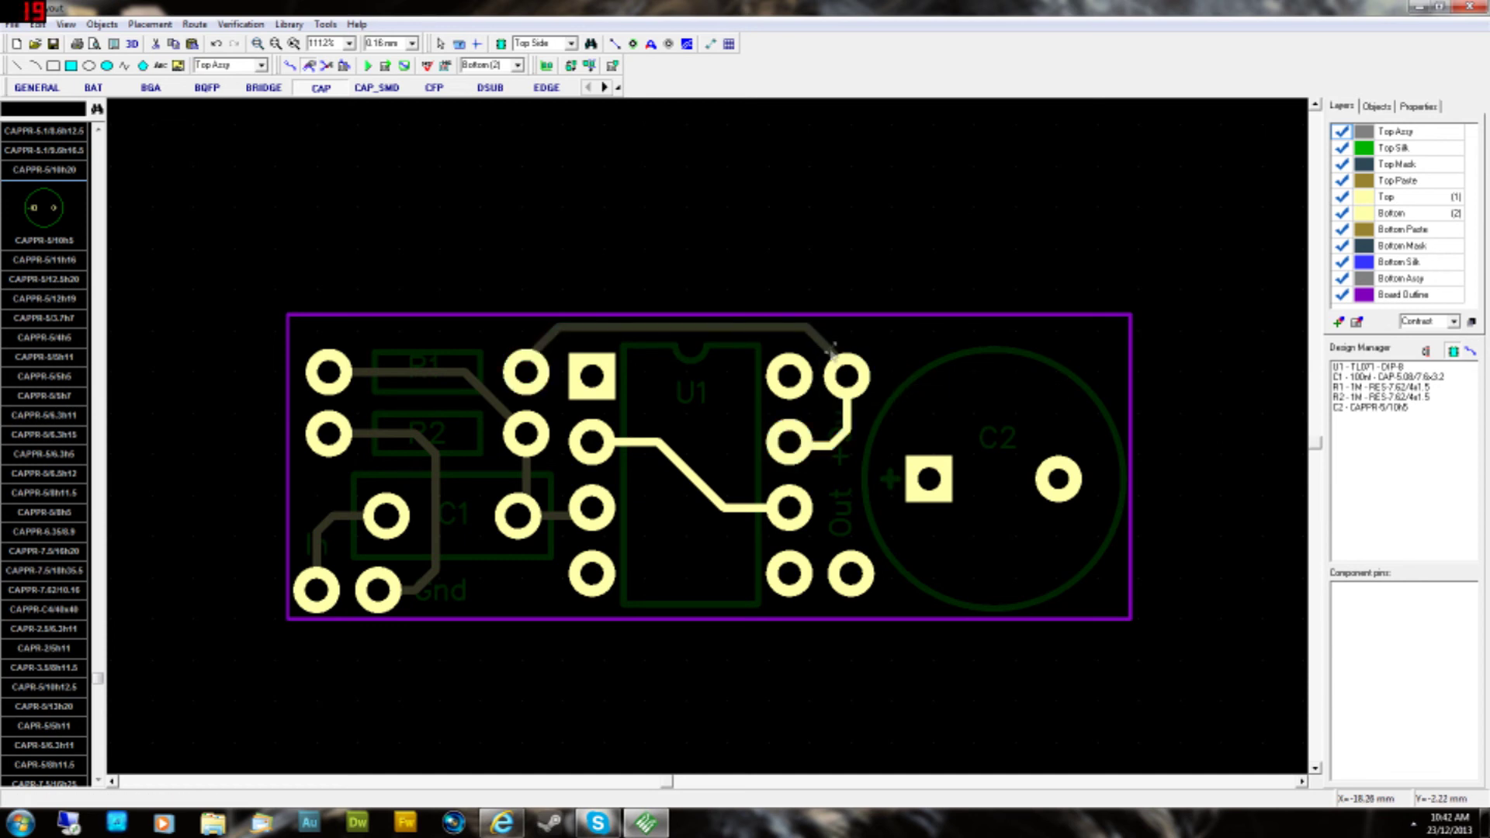
- Route a Bottom layer trace from the Gnd pad to pin 4 of U1
key("Tab")
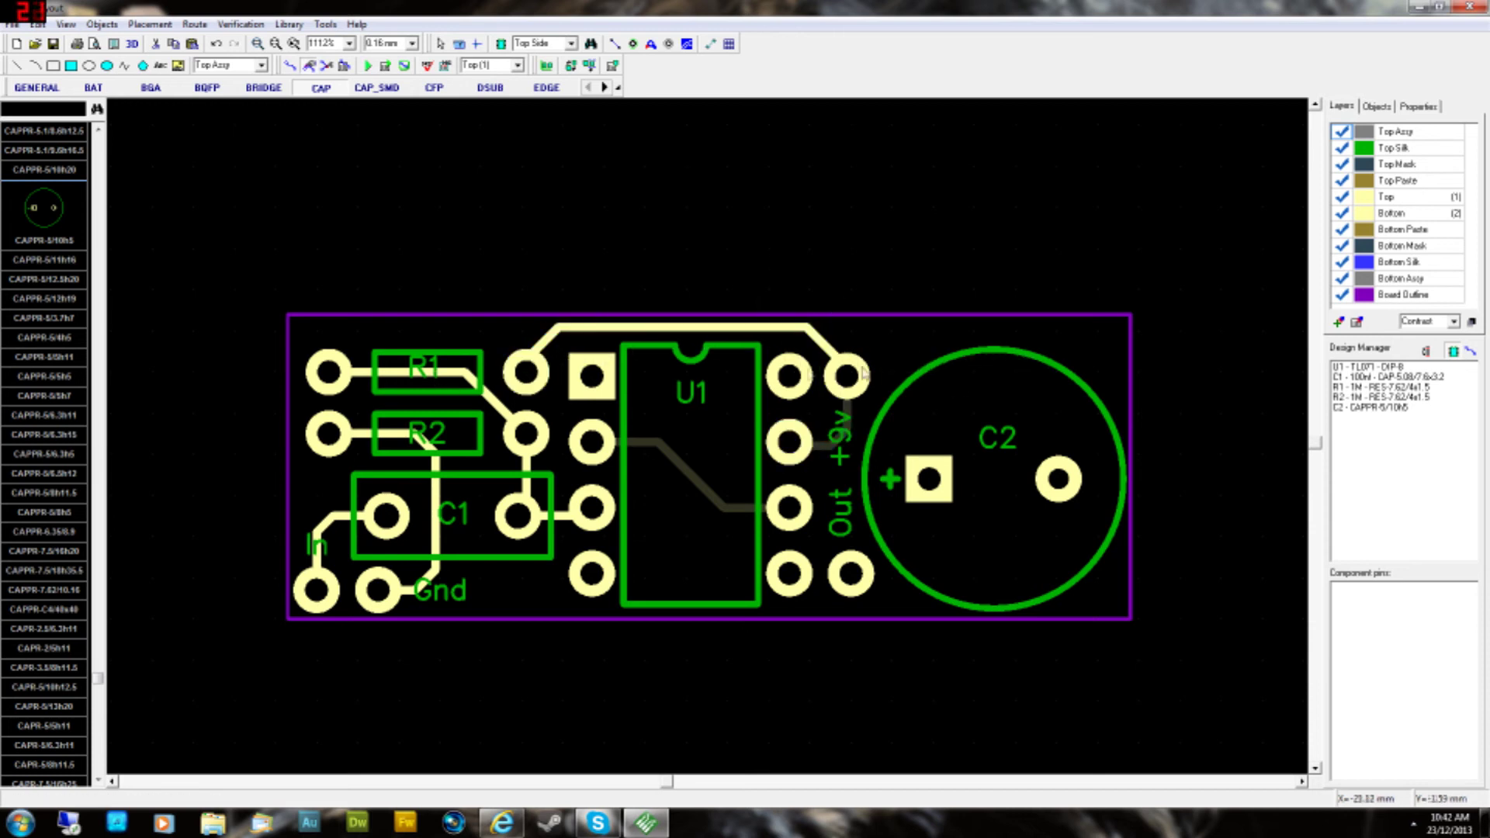
key("Tab")
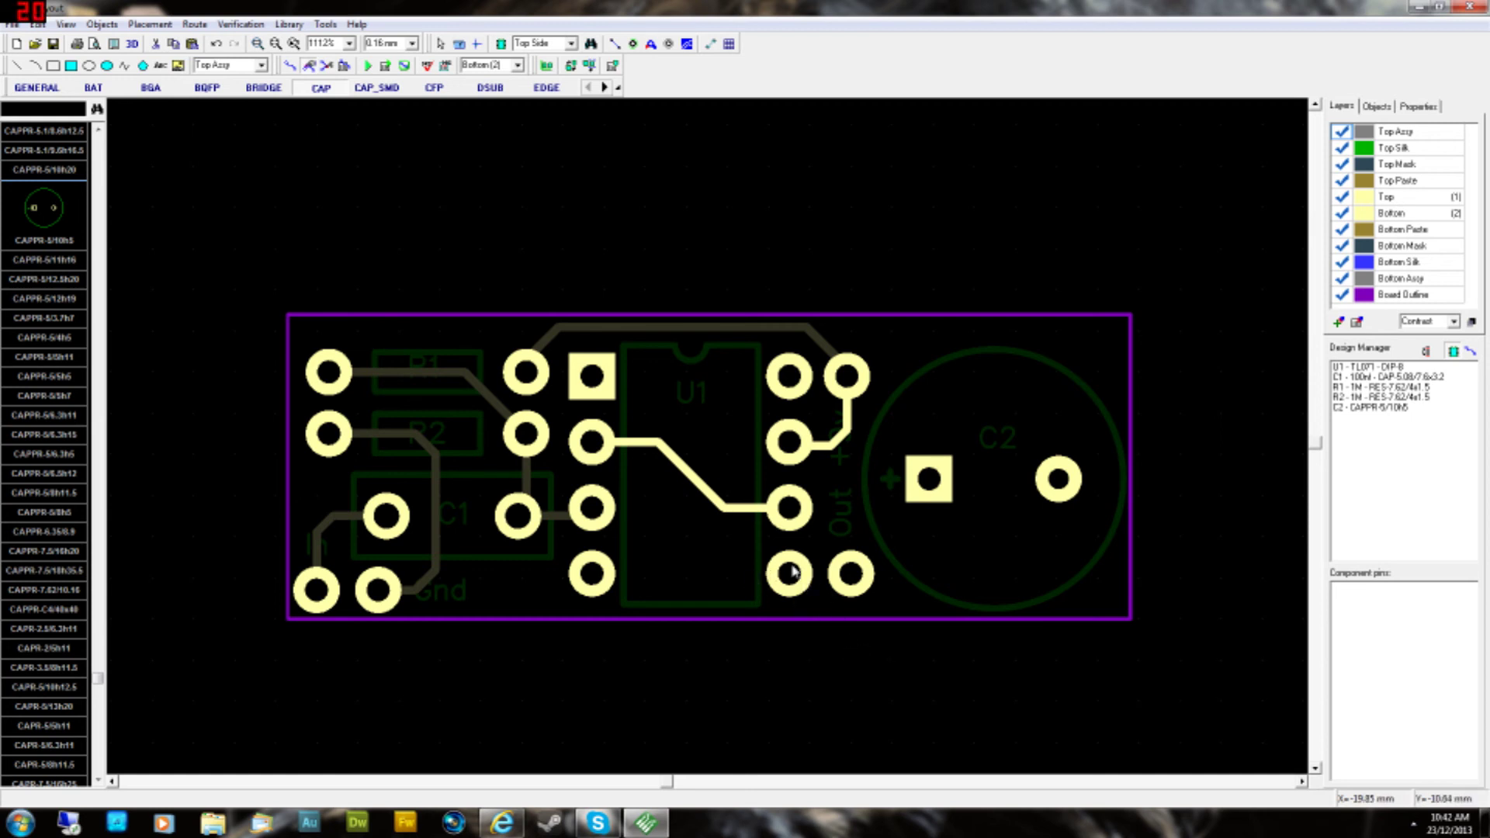
left_click(290, 65)
left_click(378, 590)
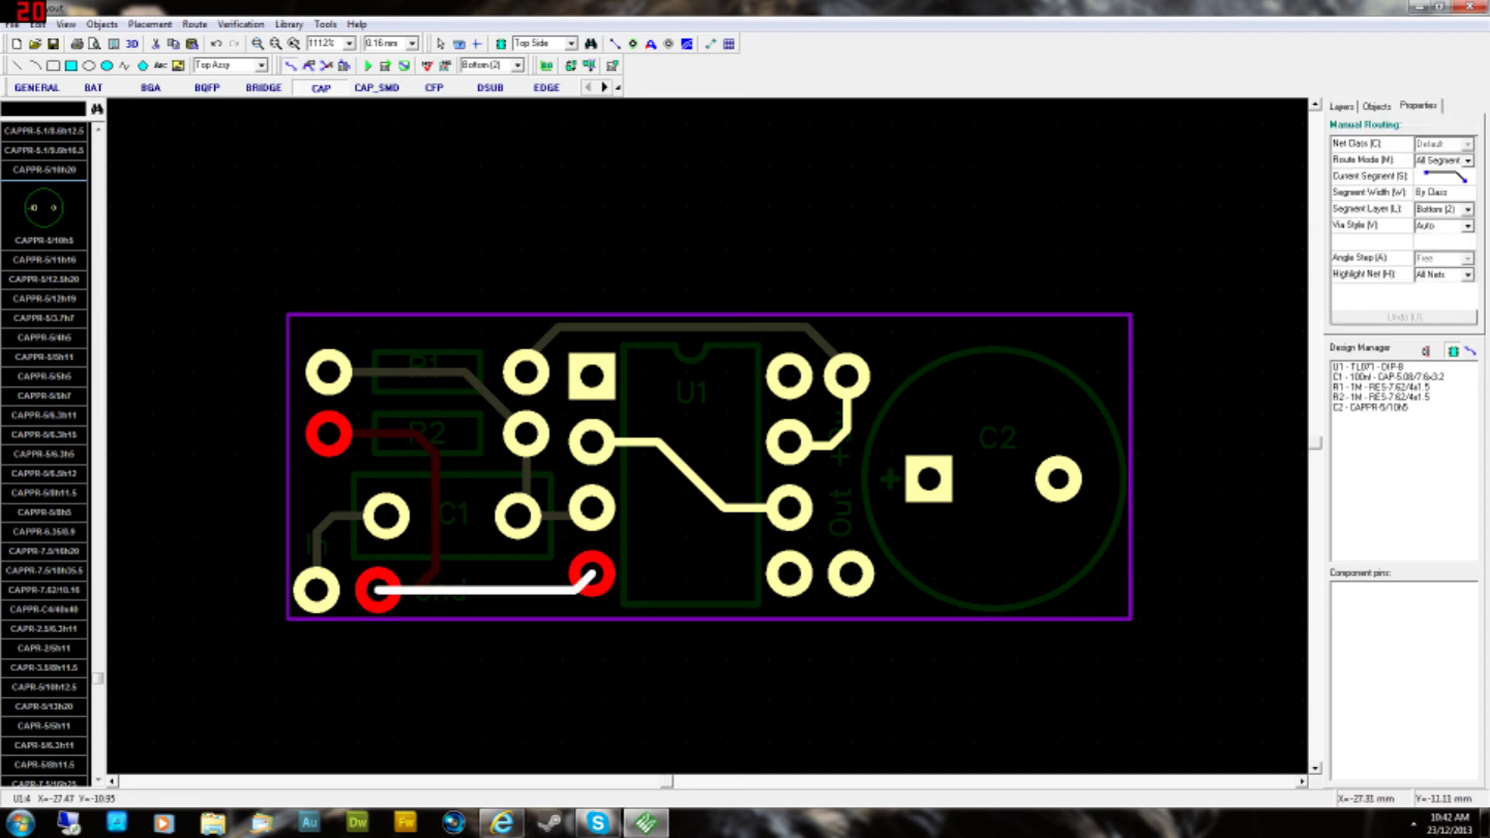
left_click(591, 574)
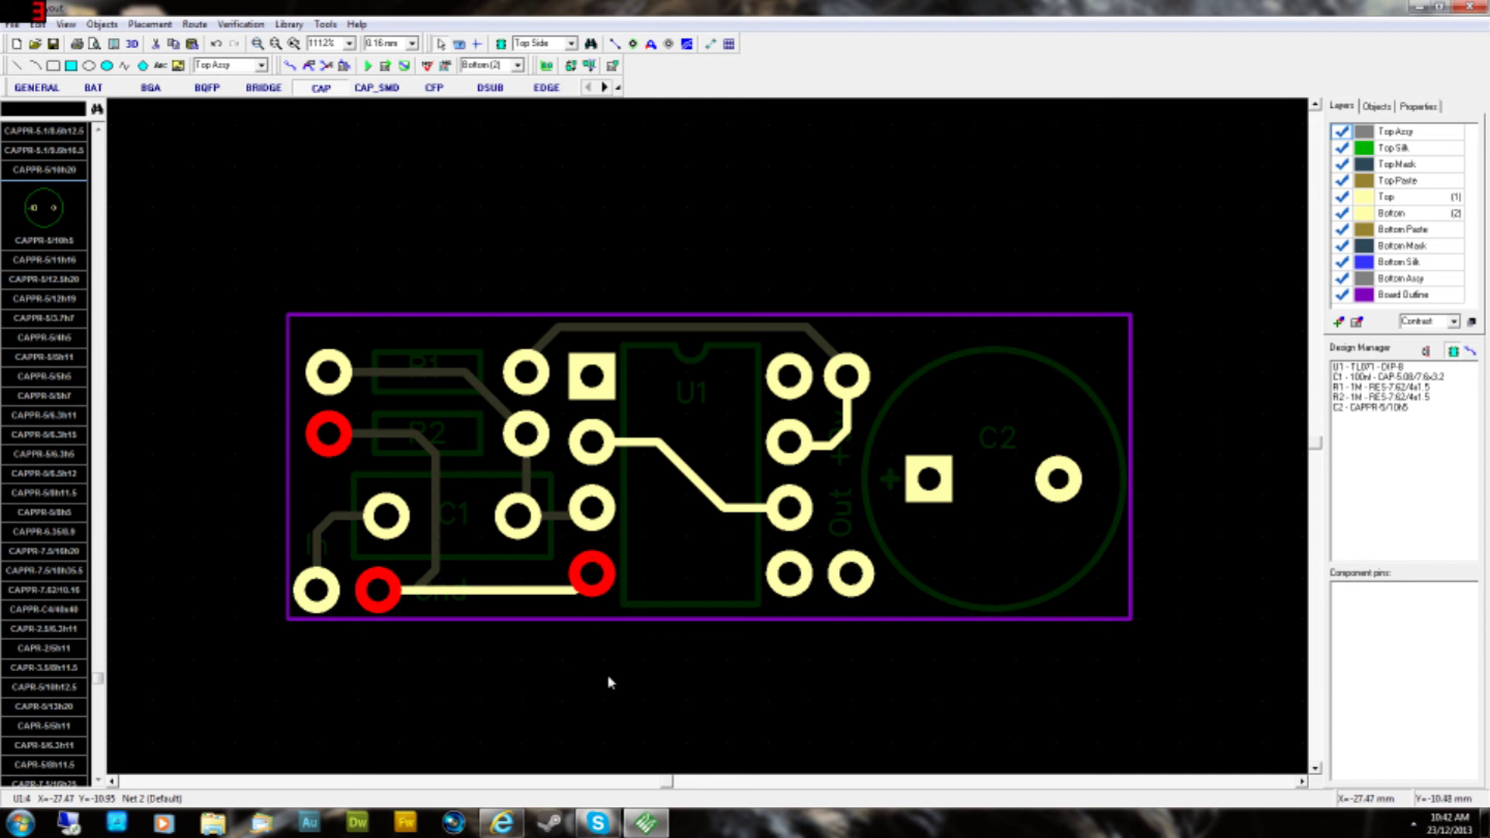
left_click(650, 743)
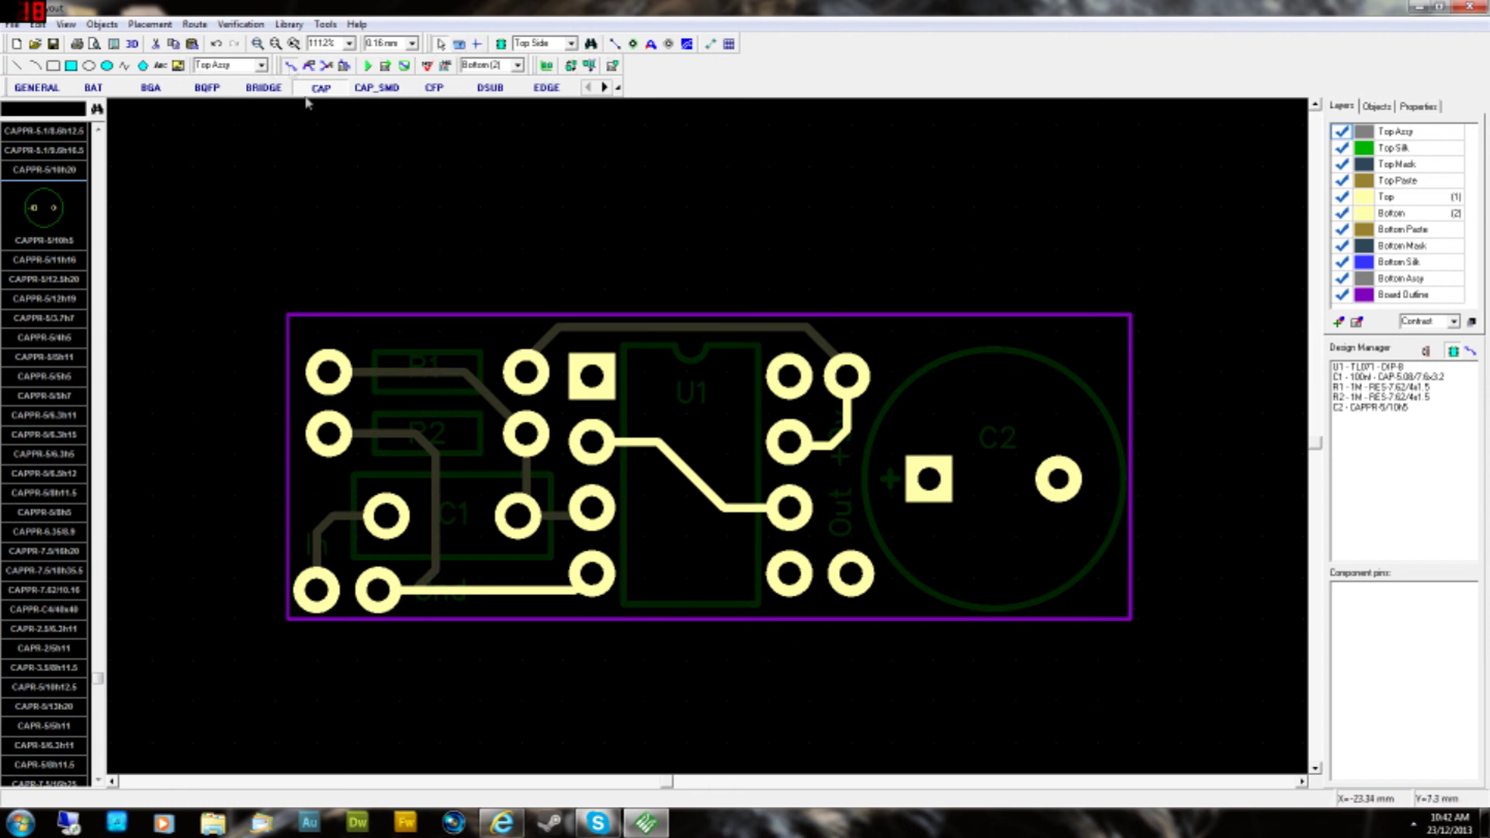
- Route a Bottom layer trace from U1 pin 6 to C2's square positive pad
left_click(290, 65)
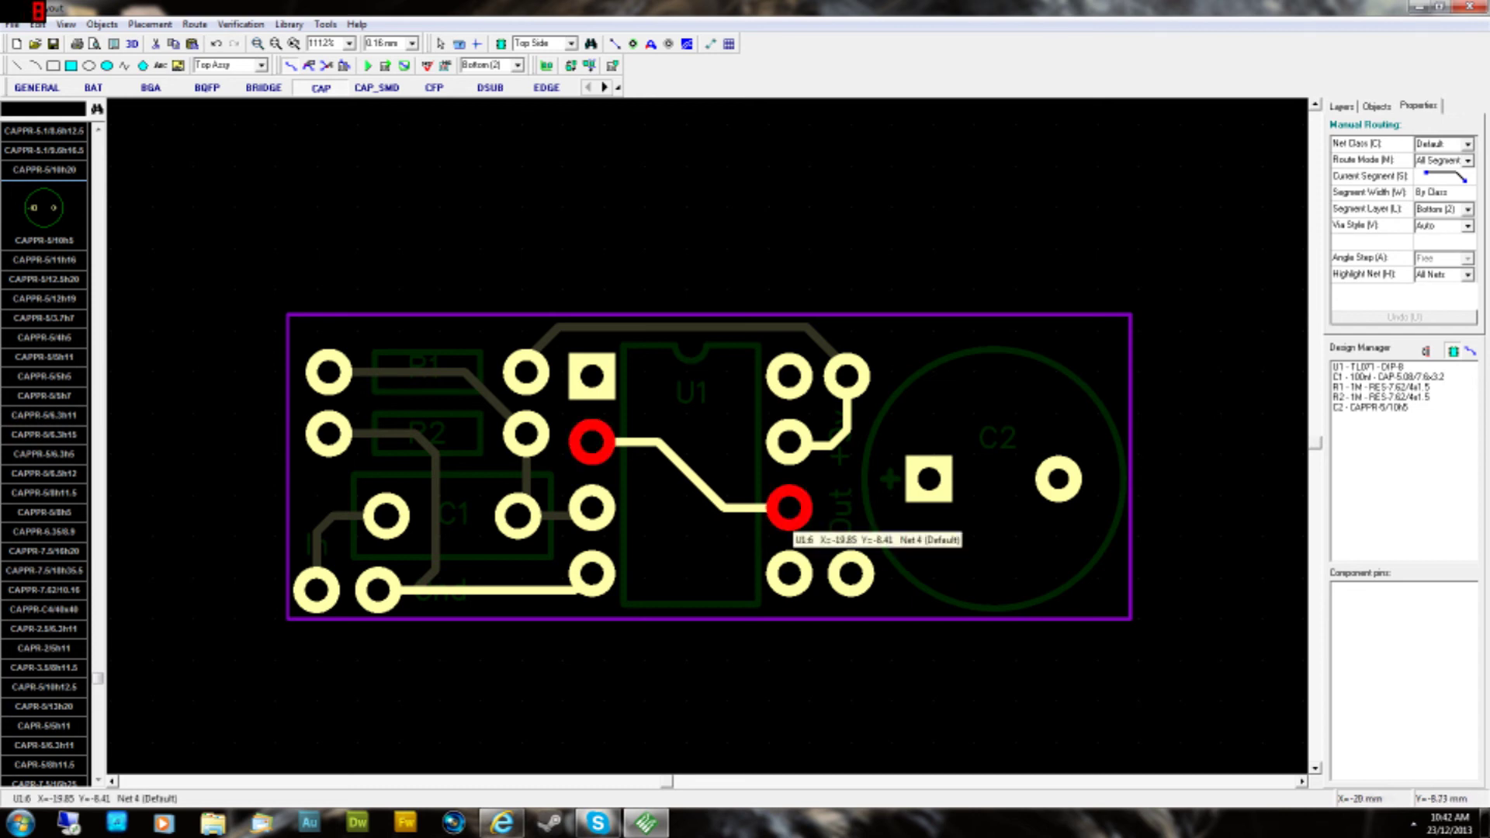
left_click(789, 509)
left_click(929, 478)
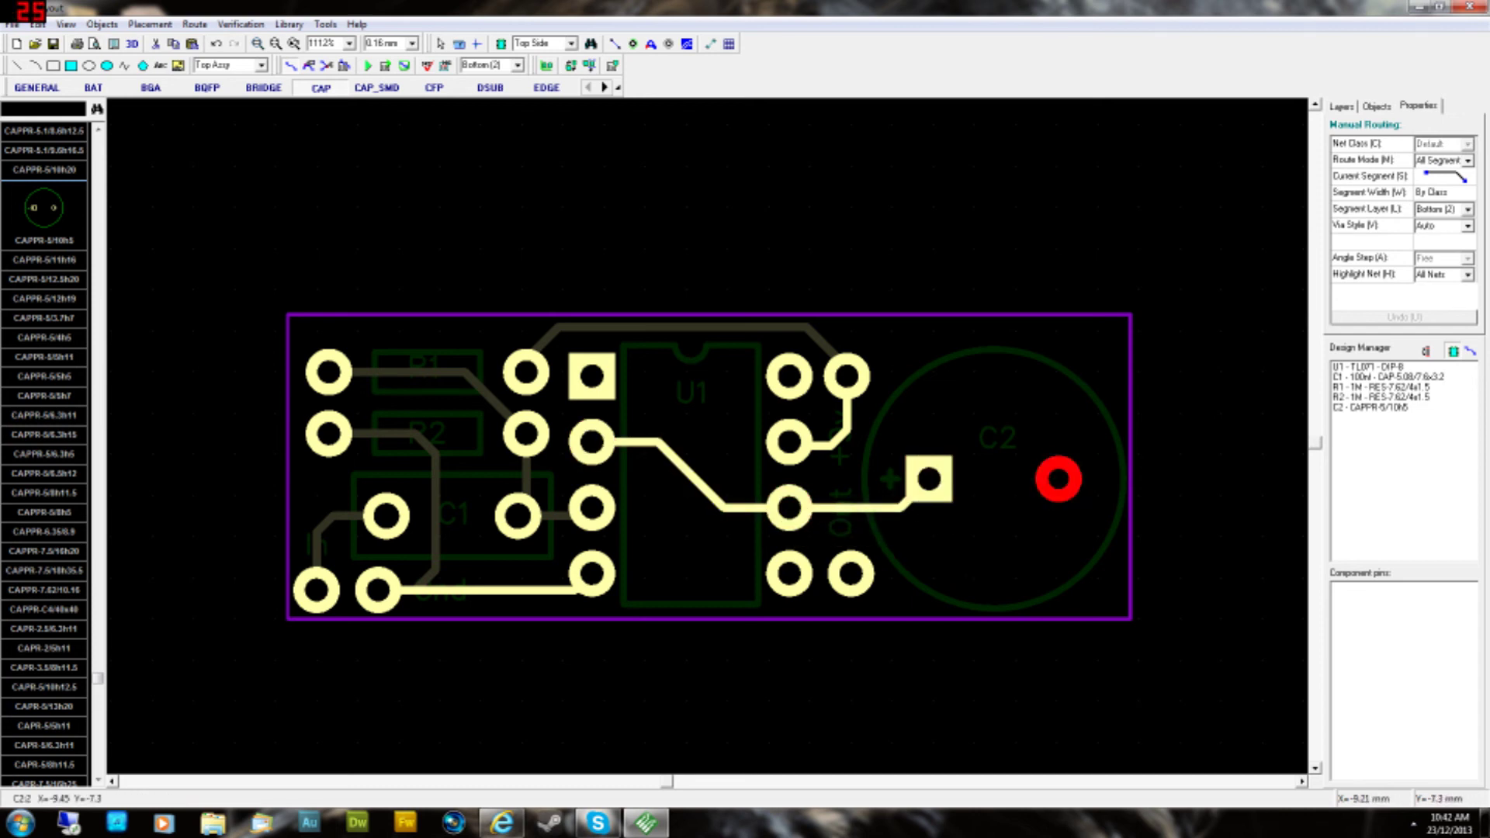
- Route C2's round pad to the Out pad on the Bottom layer, passing below C2's positive pad with a diagonal corner
left_click(1058, 479)
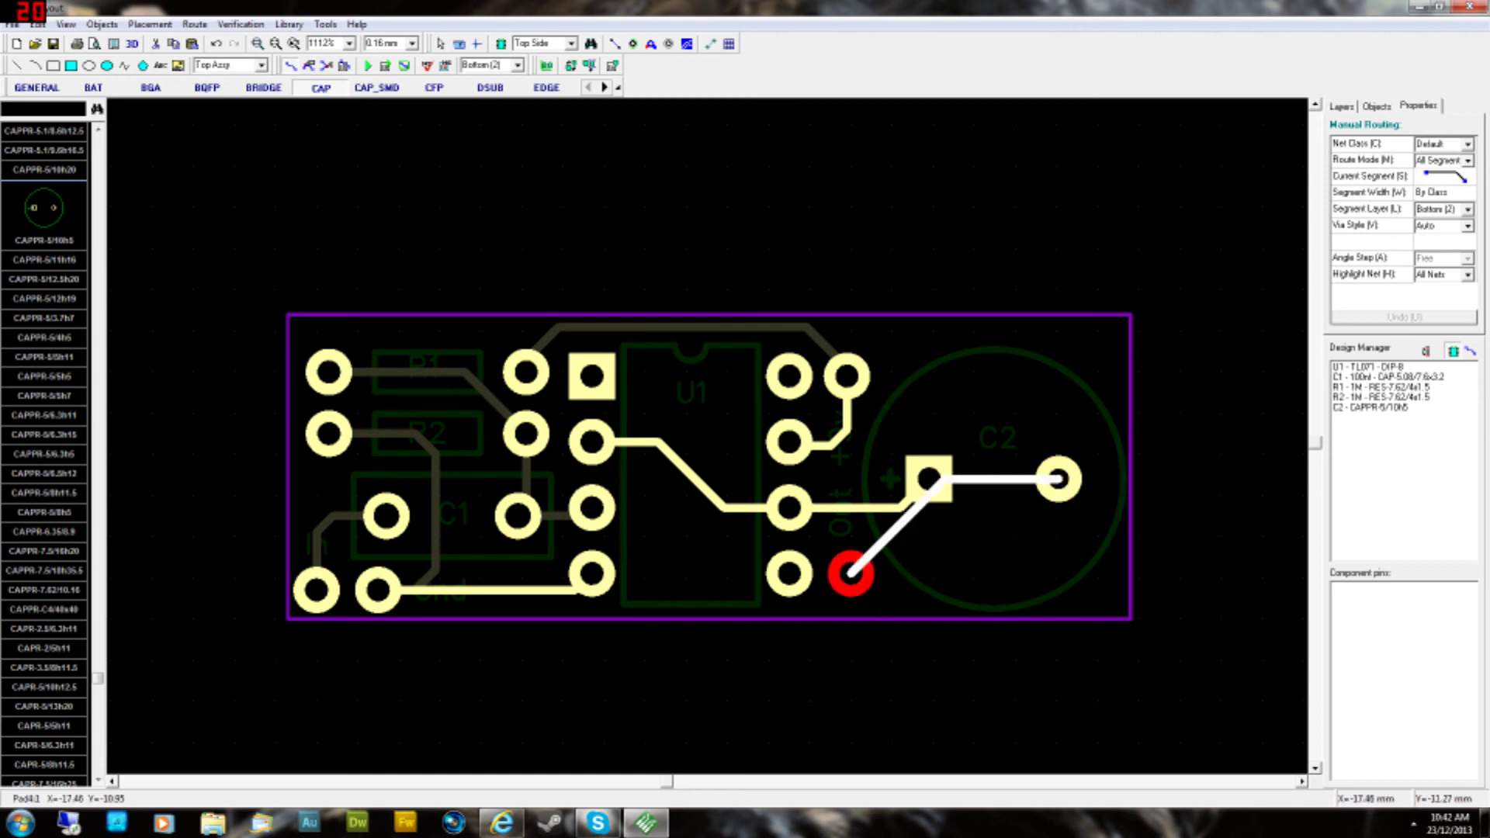
left_click(851, 575)
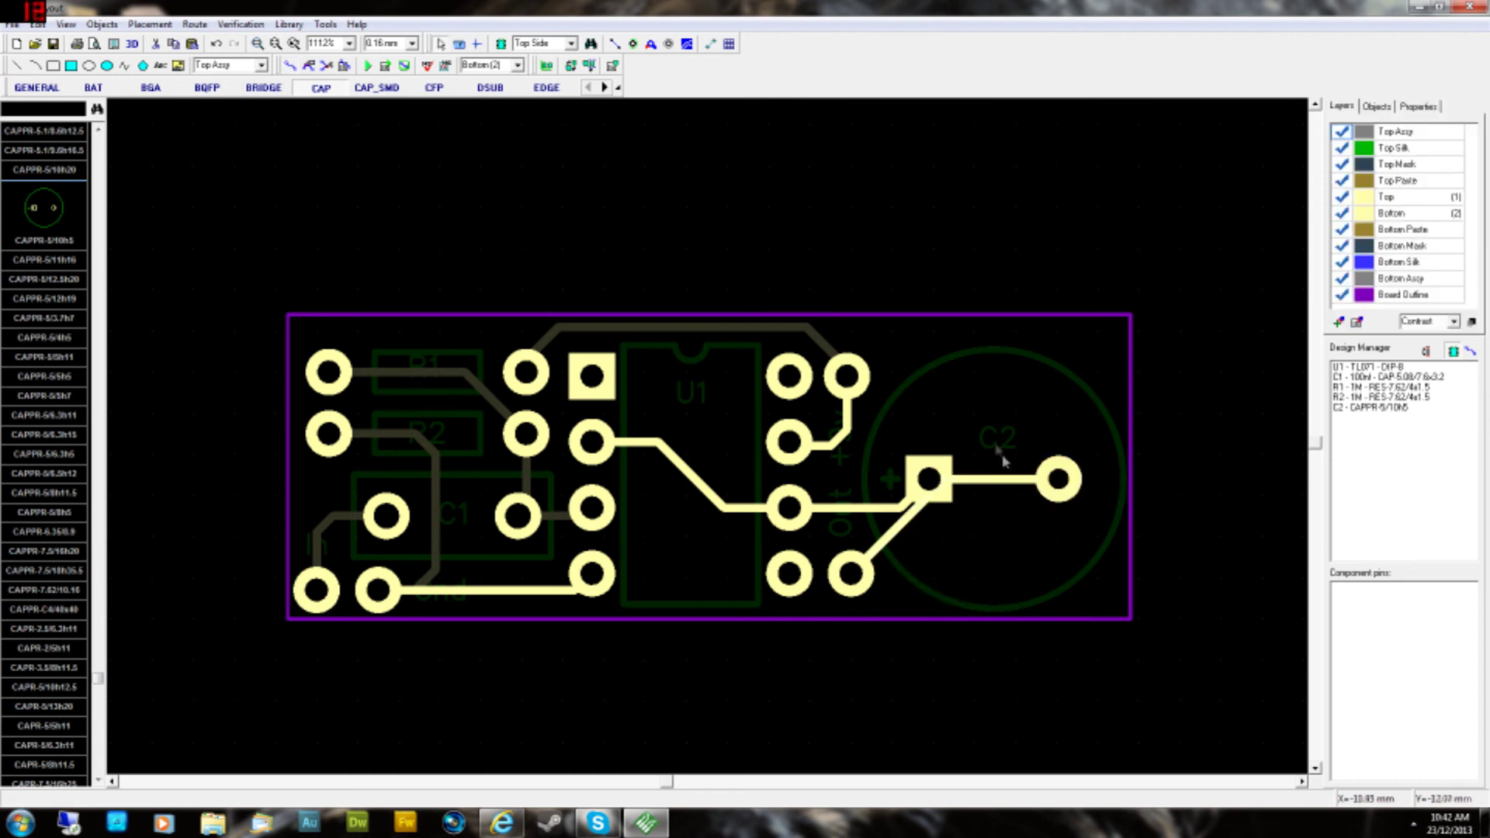
left_click(1016, 572)
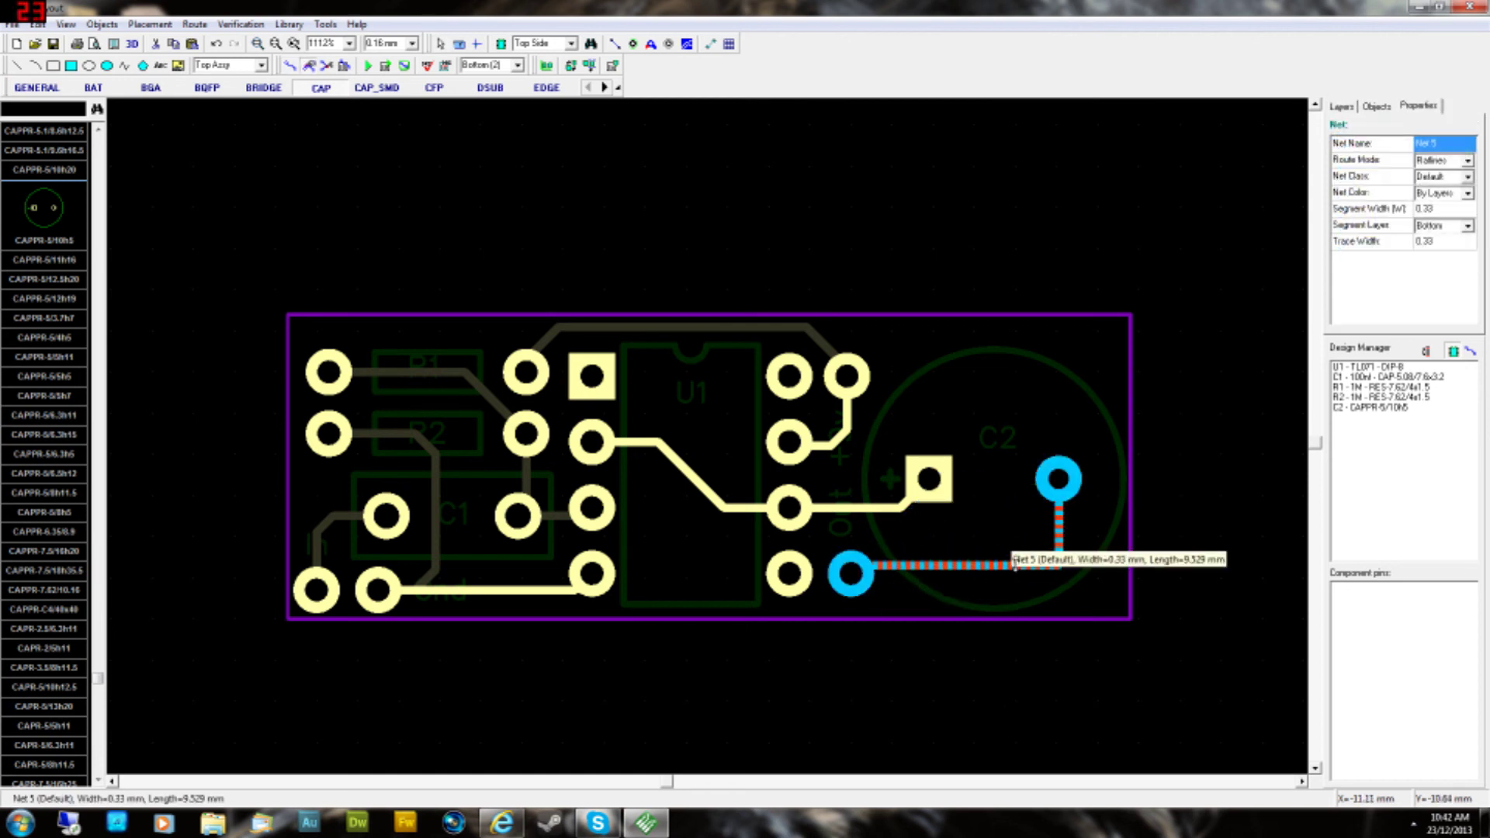
left_click_drag(1059, 573, 1036, 572)
left_click(969, 745)
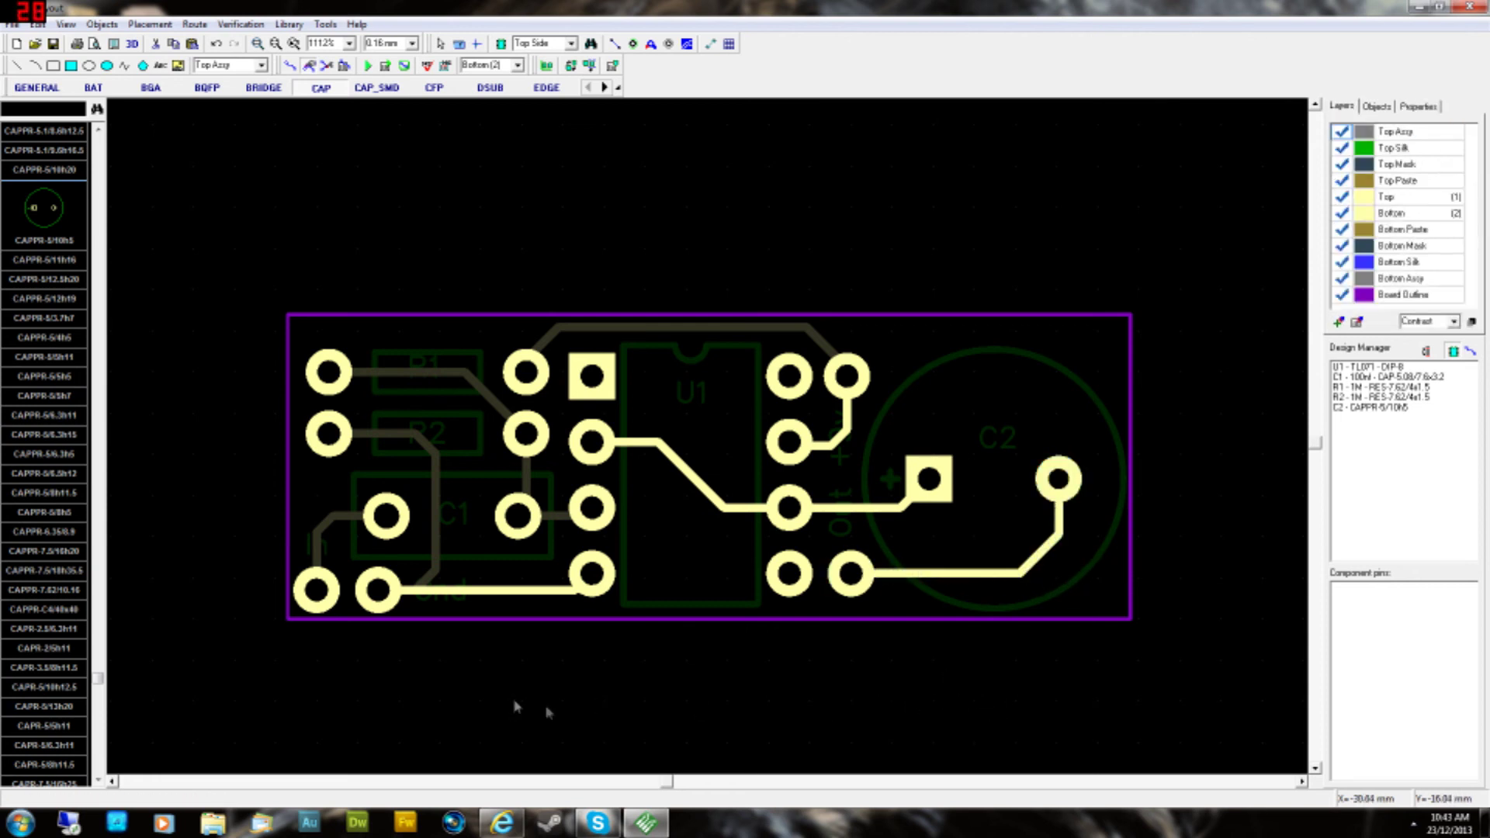
- Compare the Top and Bottom layer views to check the finished traces across the board
key("1")
key("2")
key("1")
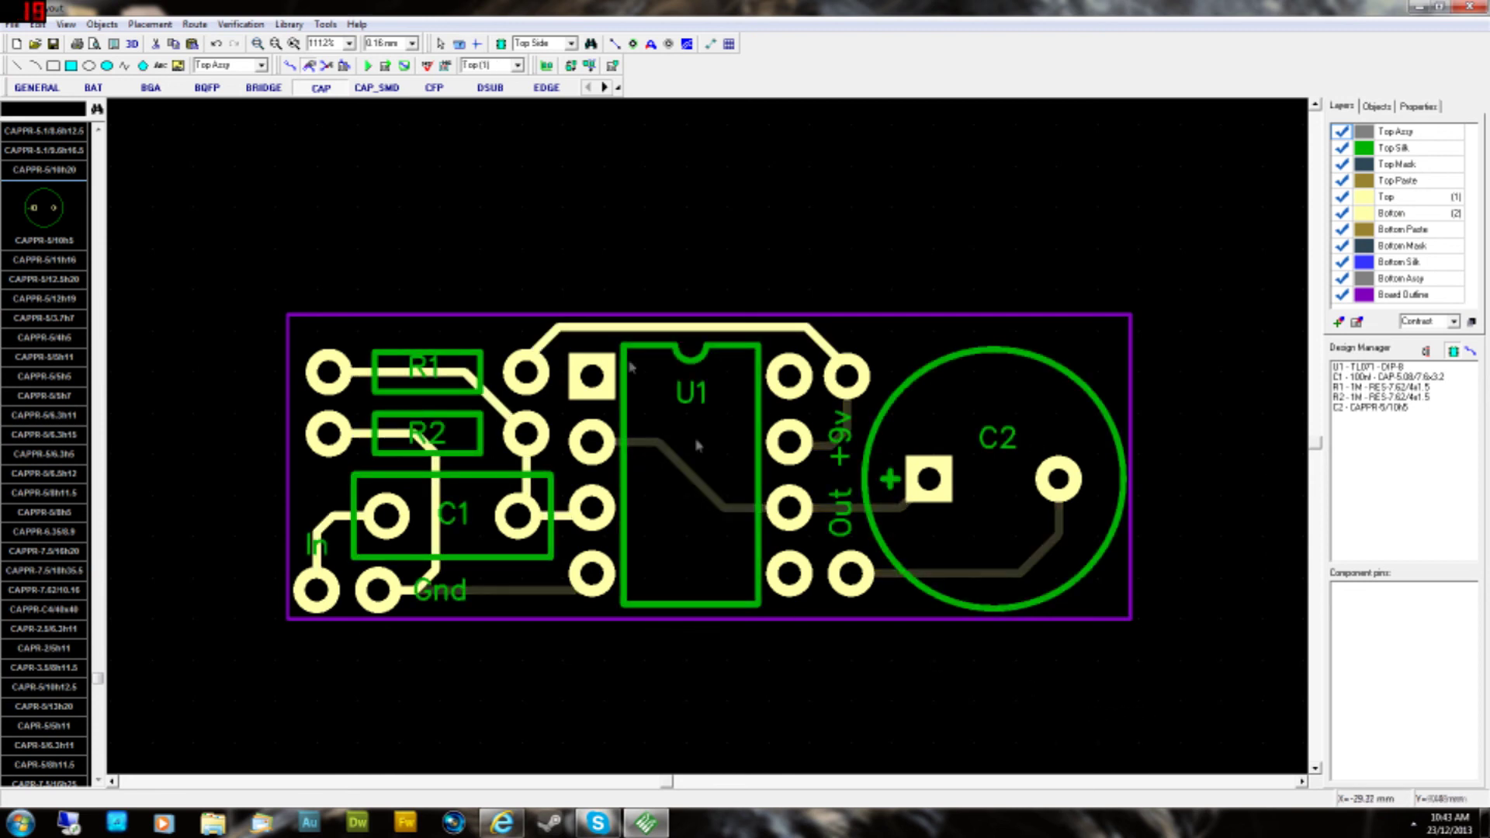
scroll(1020, 354, "left", 1)
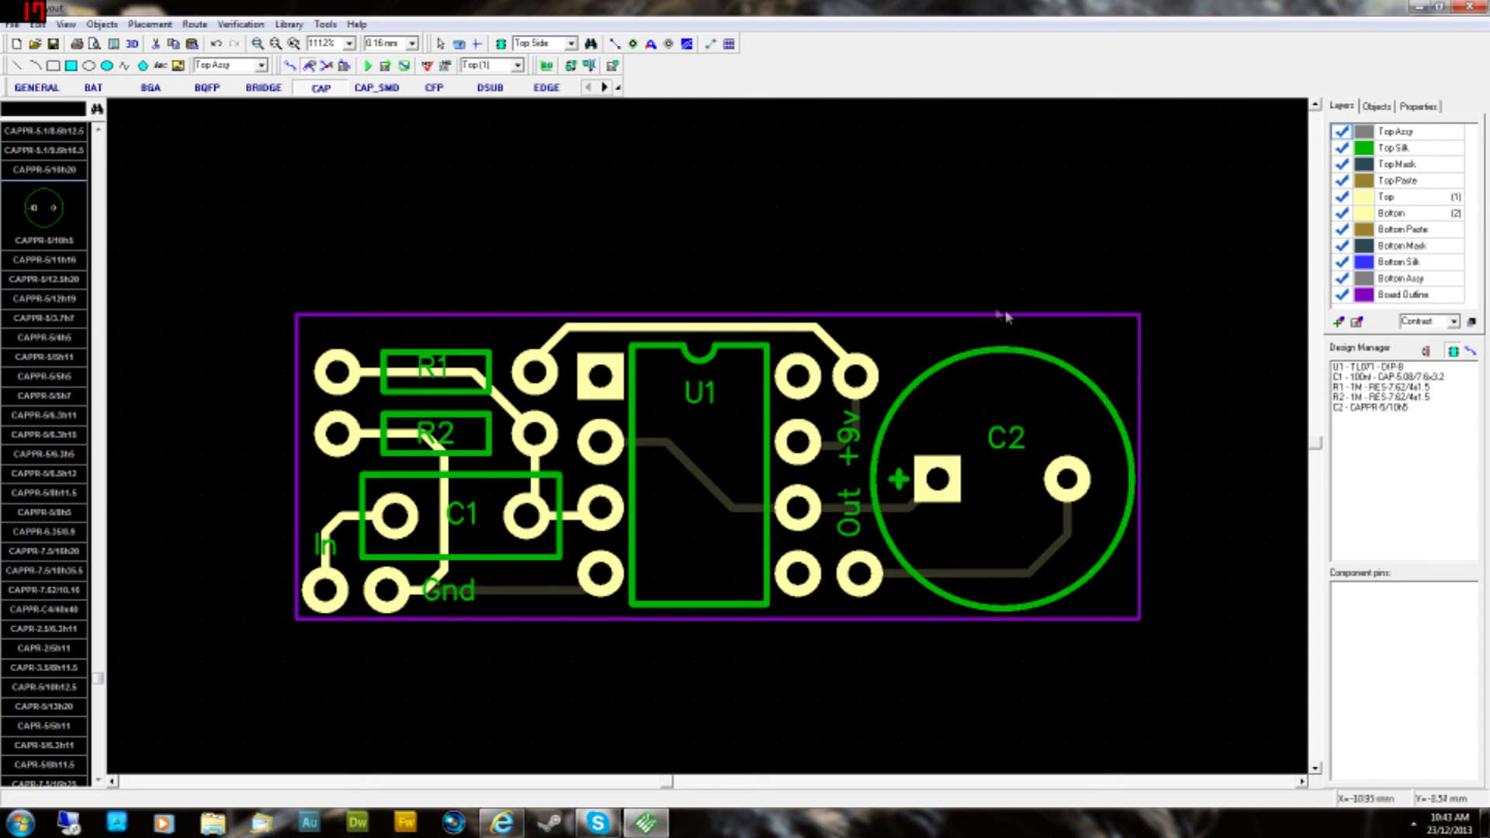
scroll(994, 330, "down", 1)
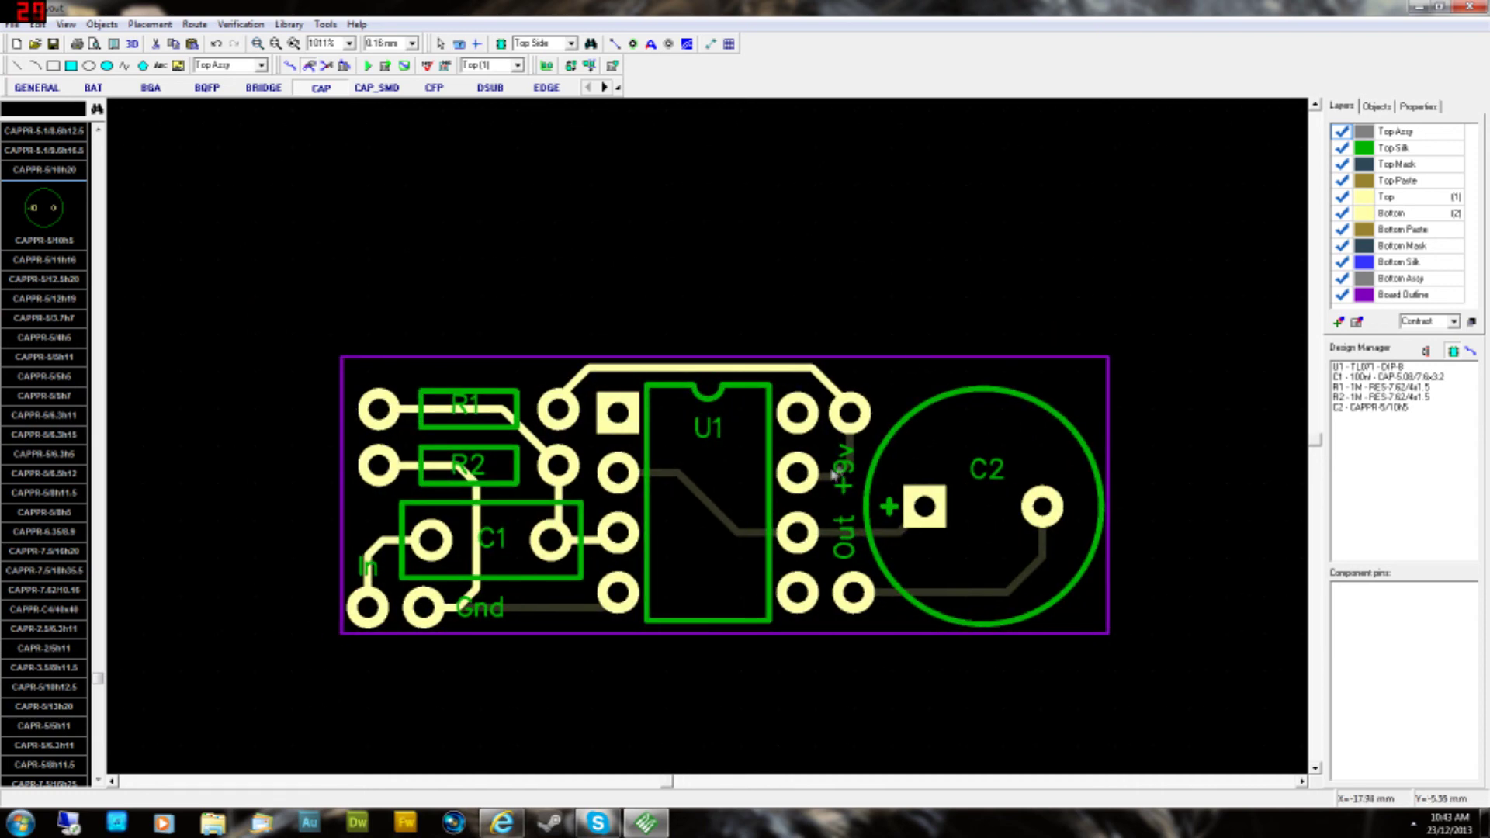
scroll(745, 469, "up", 2)
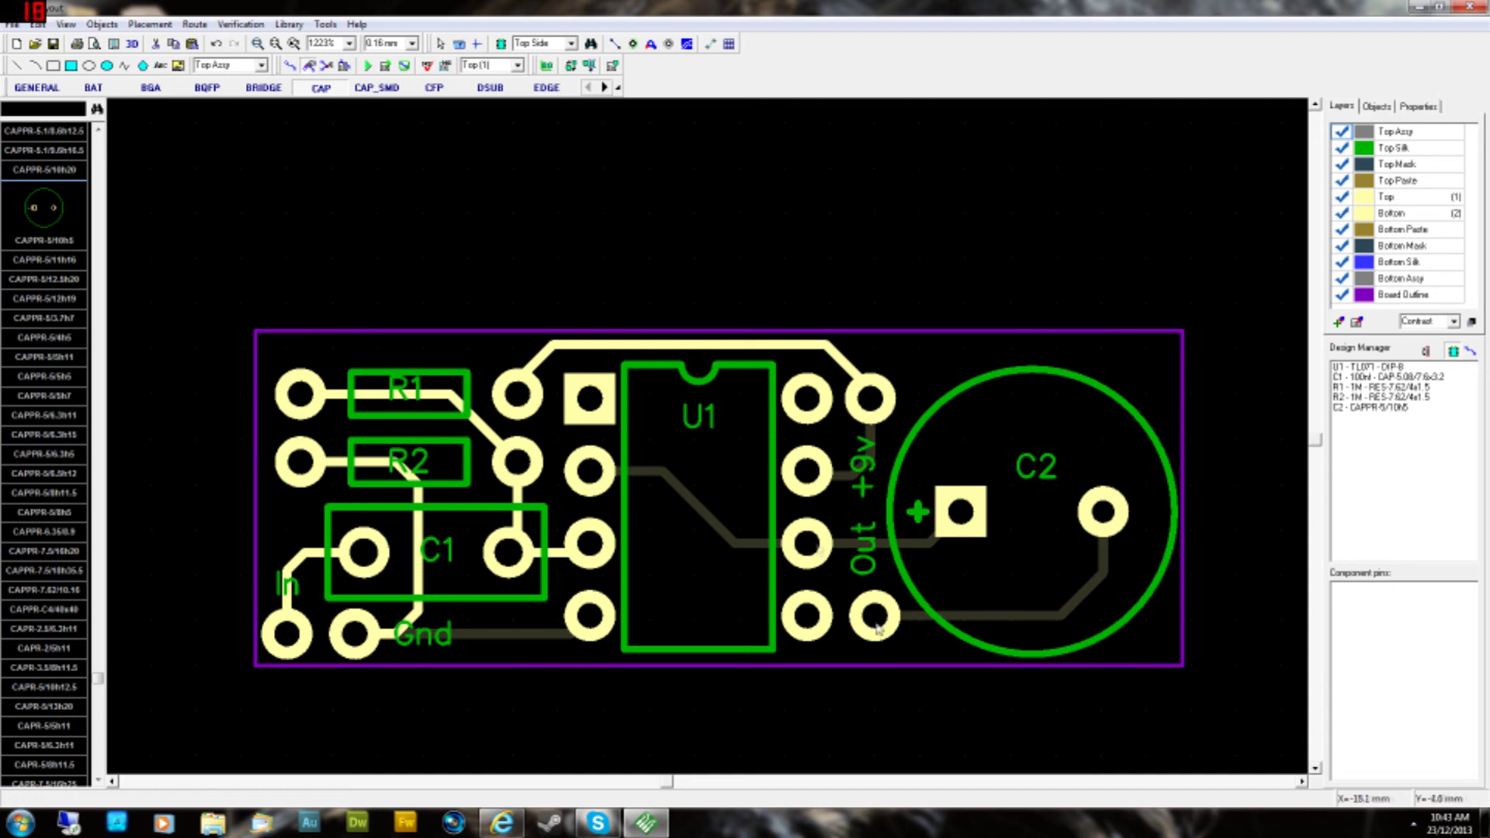
scroll(808, 690, "down", 1)
scroll(893, 673, "down", 1)
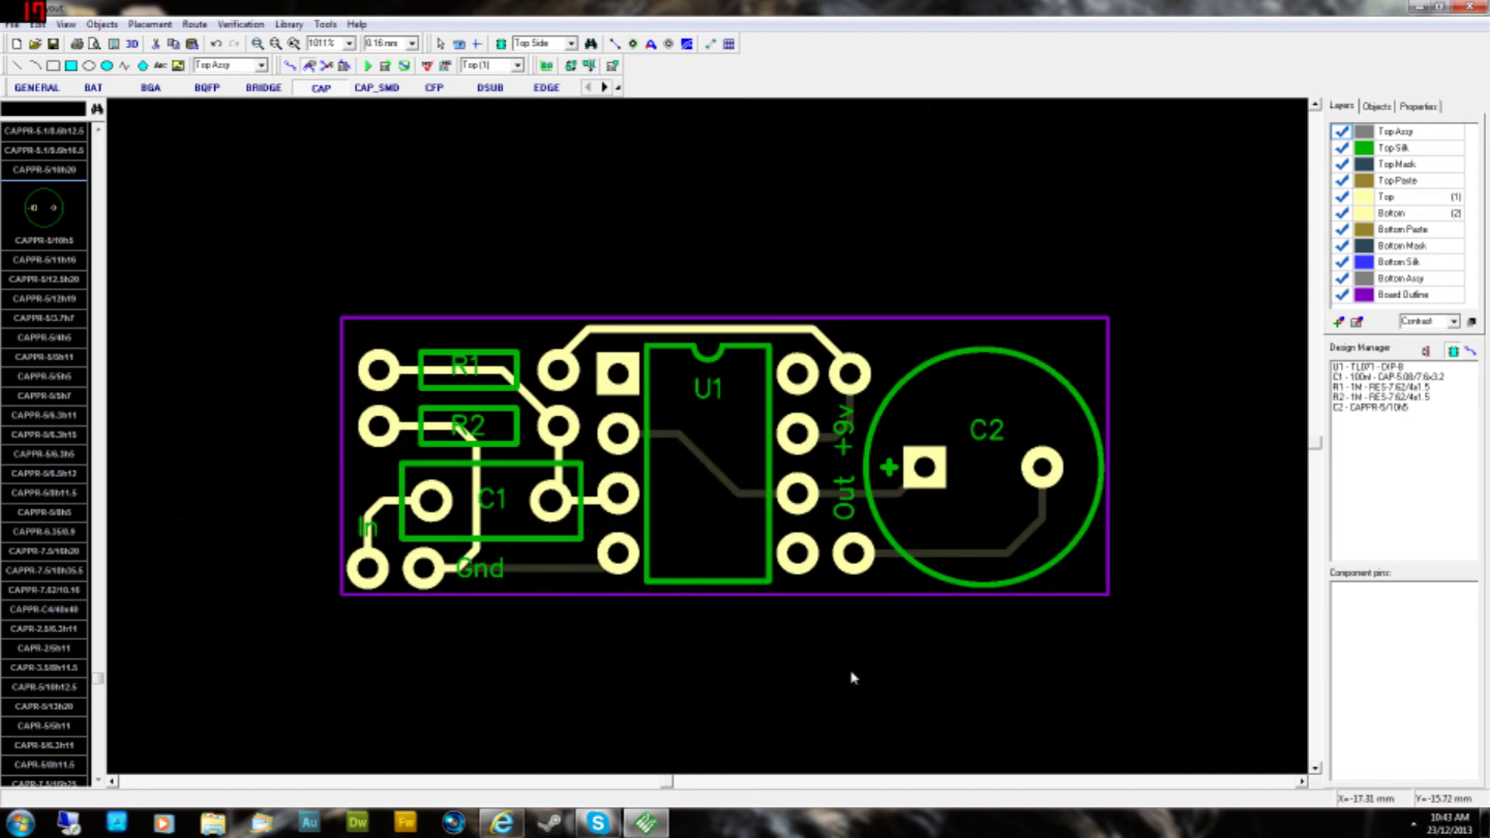
key("2")
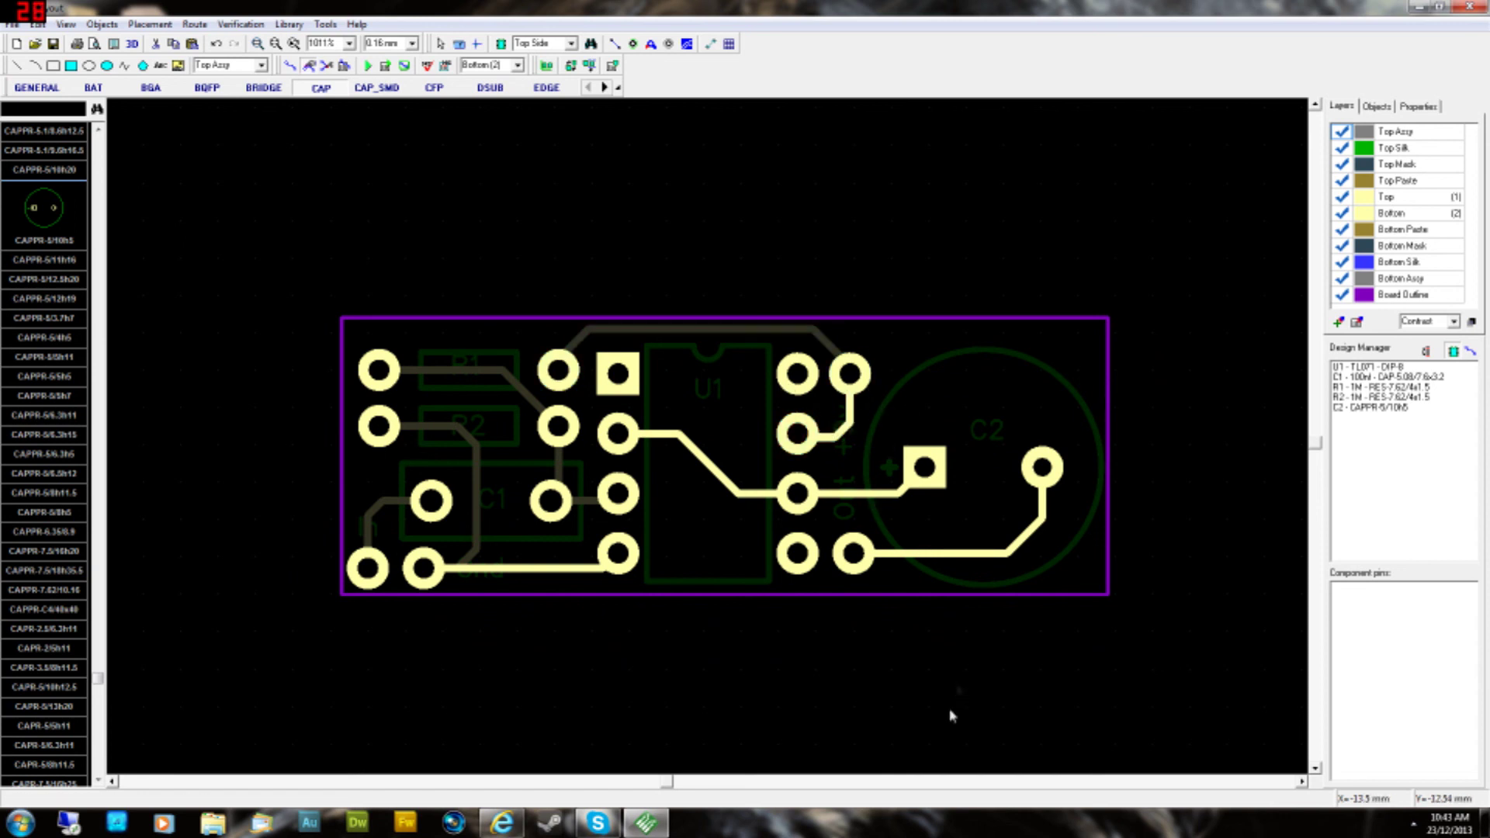
key("1")
key("2")
key("1")
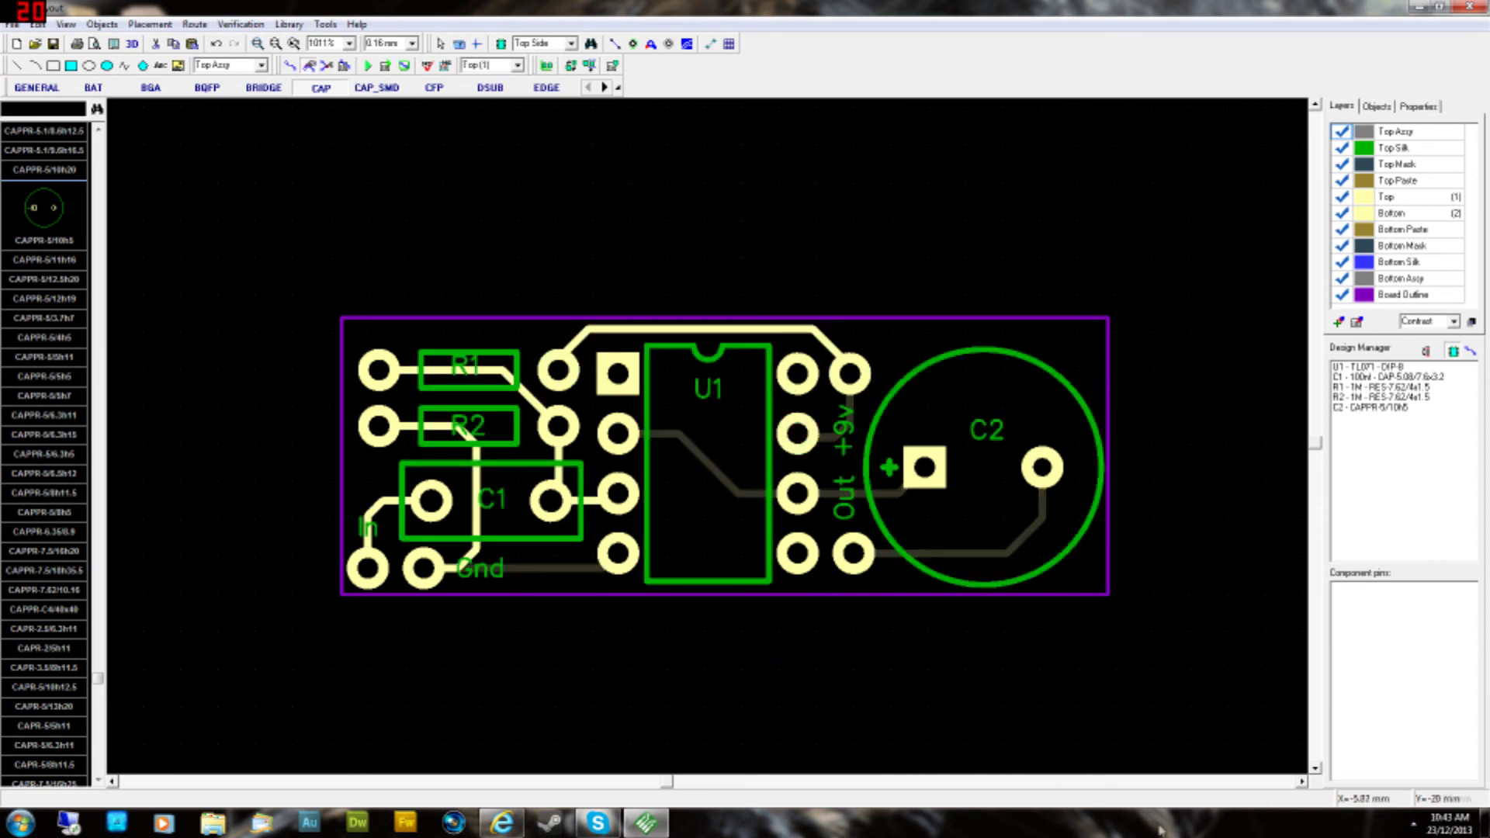
key("2")
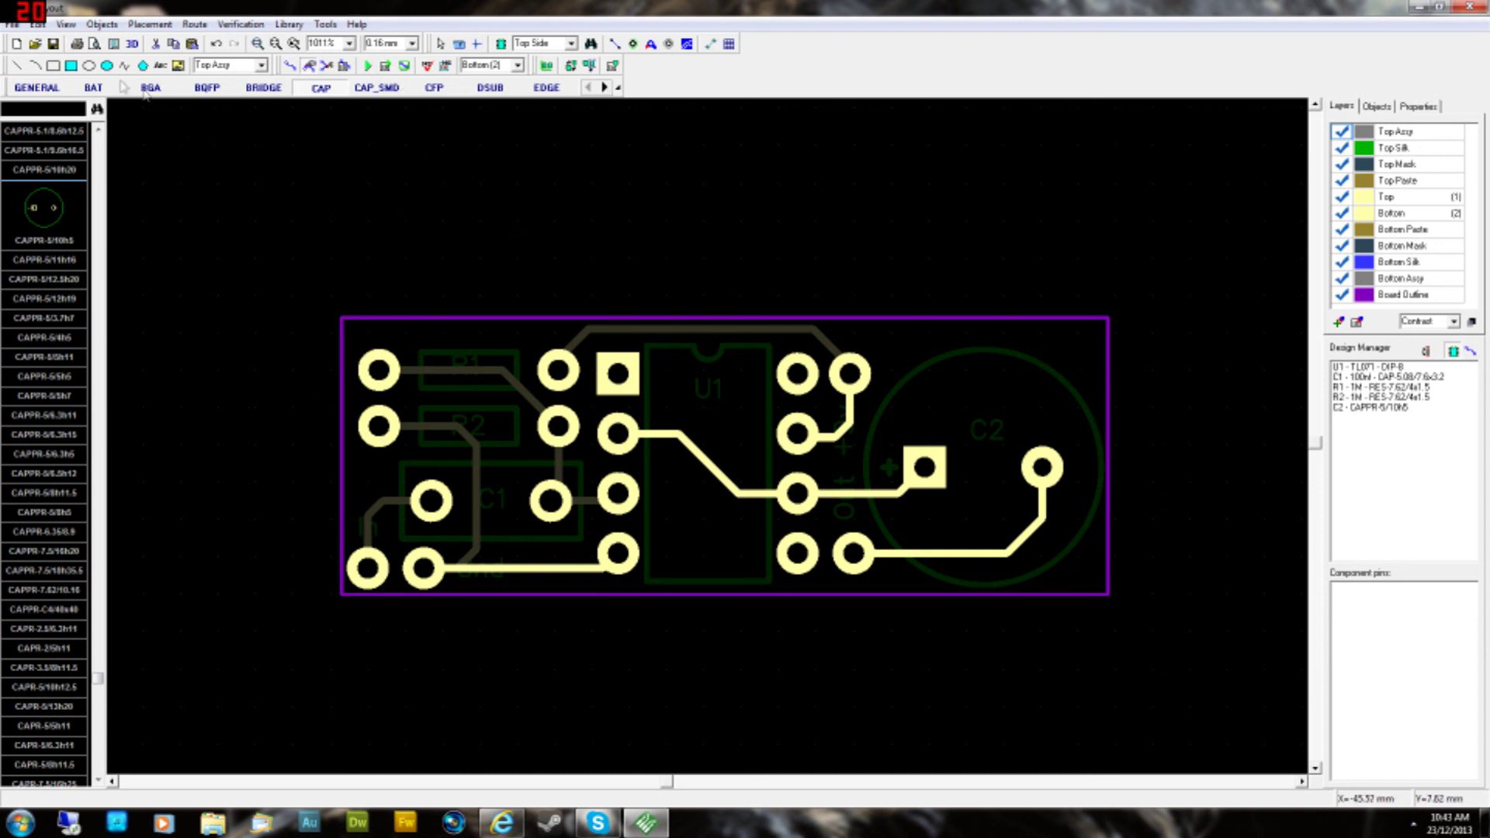
- Try to place the text "DGP" over C2 while the Bottom layer is active
left_click(160, 68)
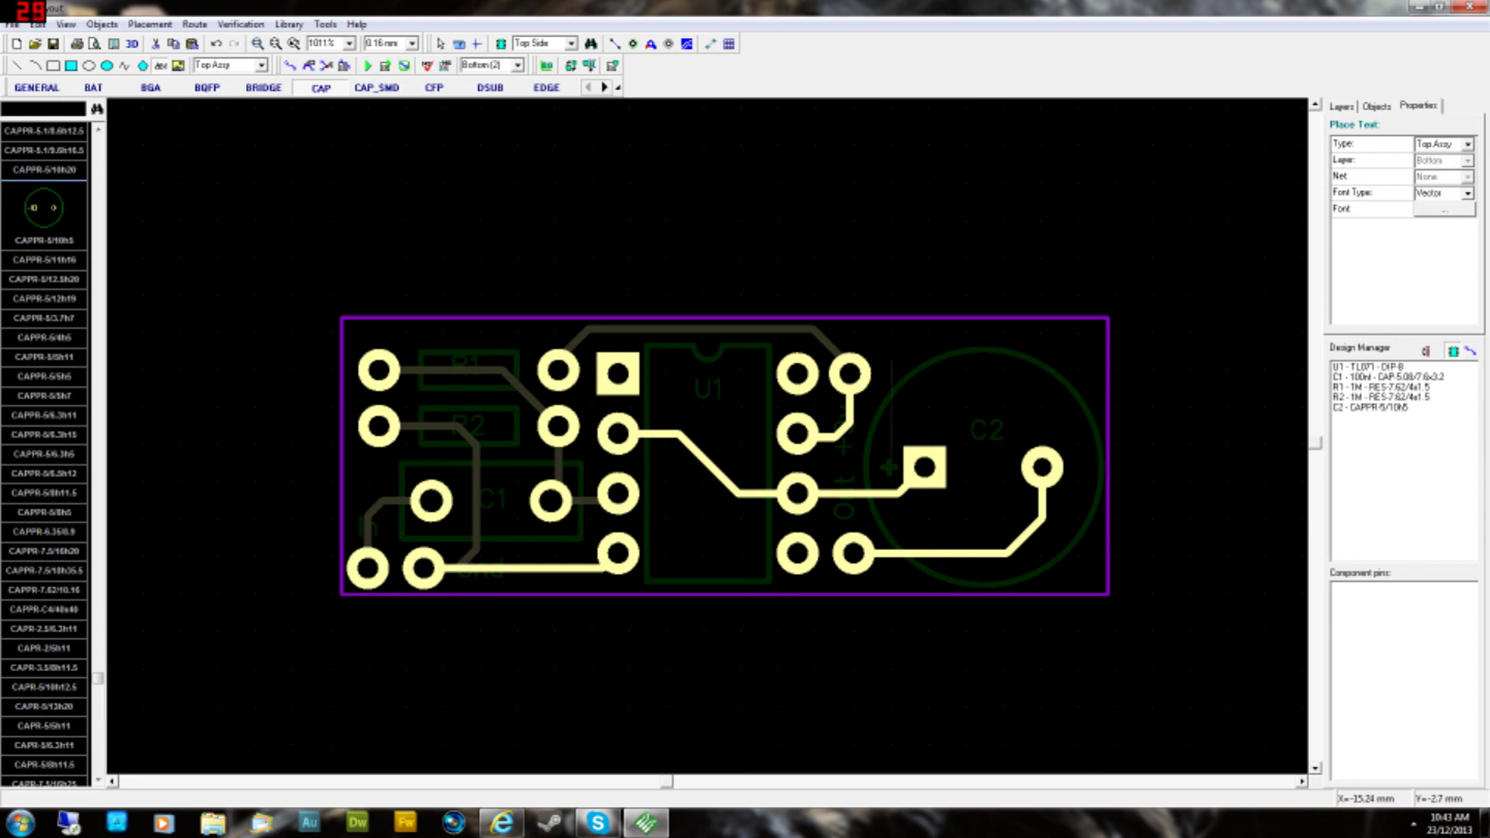
type("DGP")
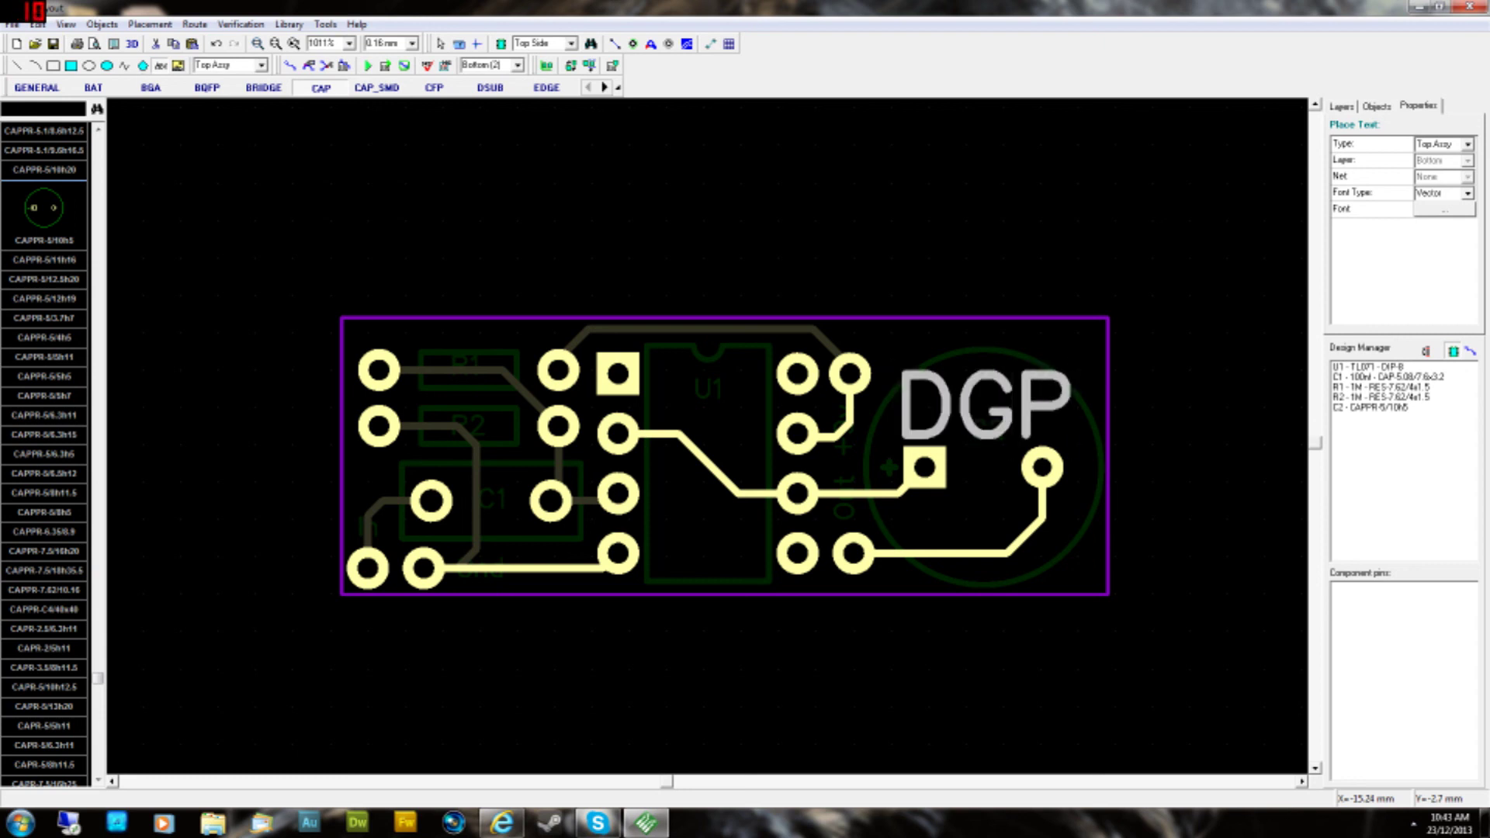
key("Return")
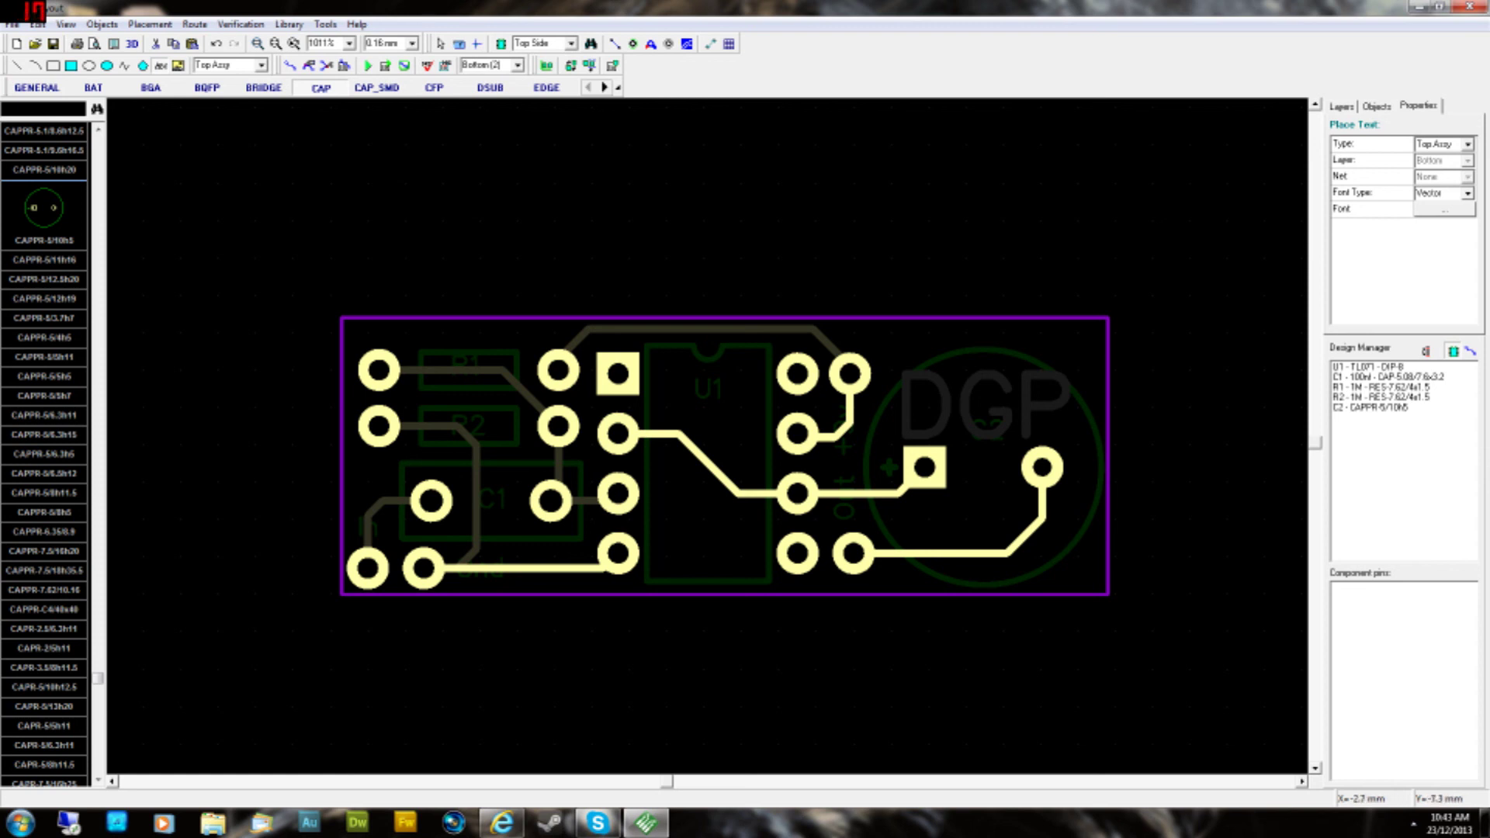
key("Escape")
key("KP_Multiply")
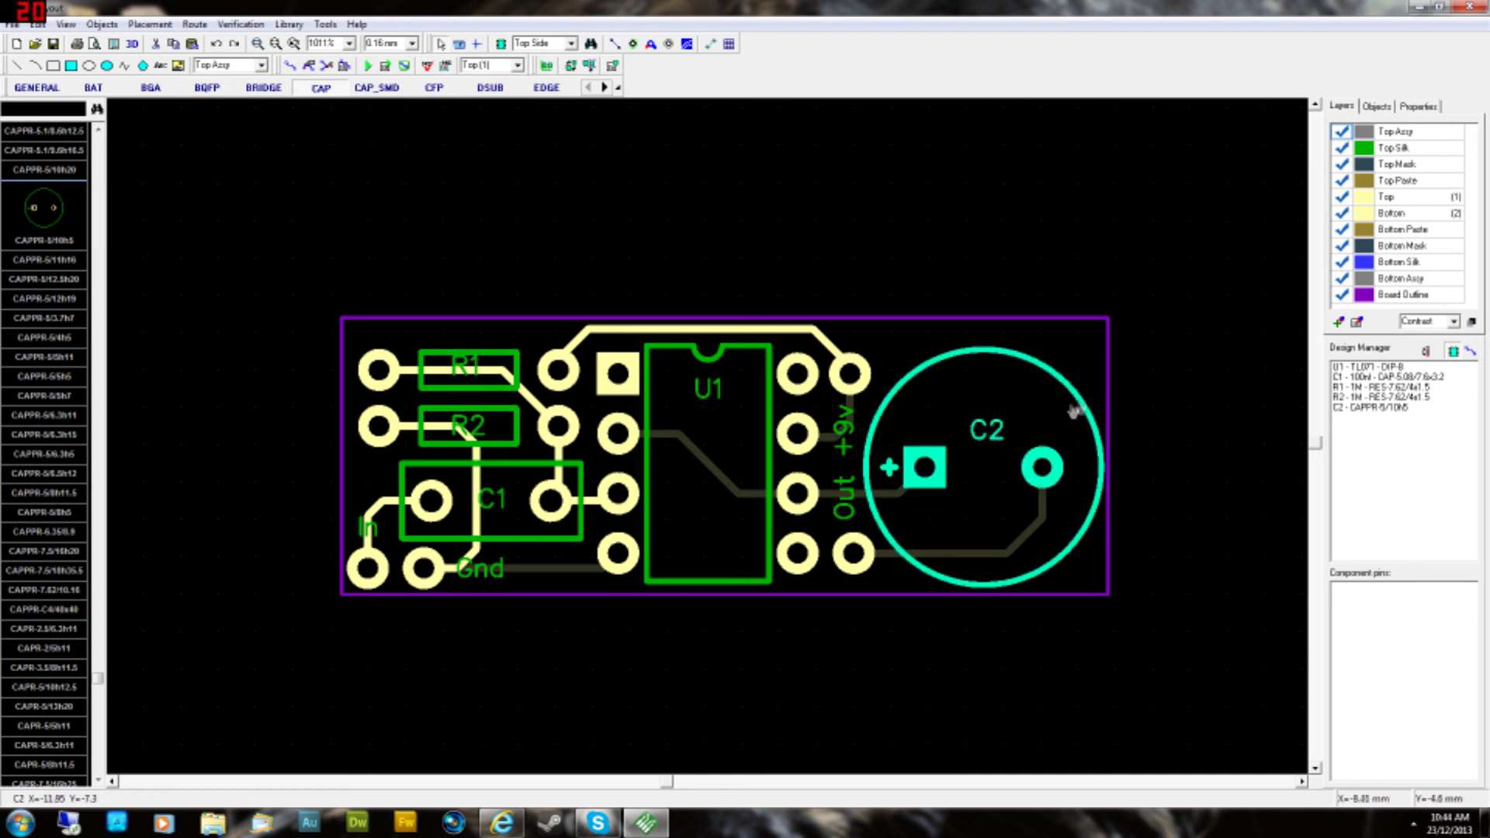
- With the Top layer active, add the text "DGP" above the board outline and position it over C2
left_click(161, 65)
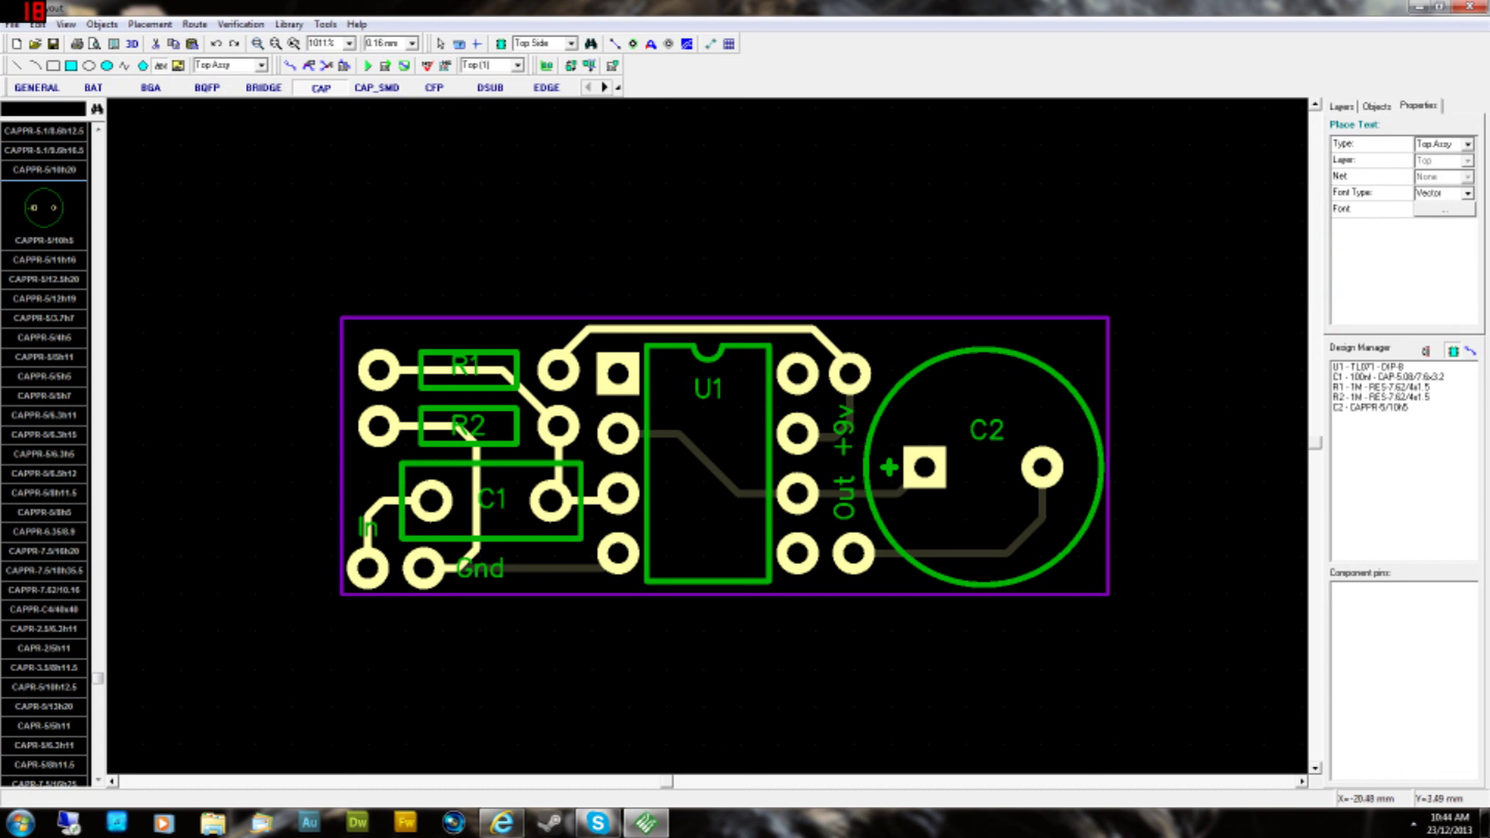
left_click(768, 264)
type("DGP")
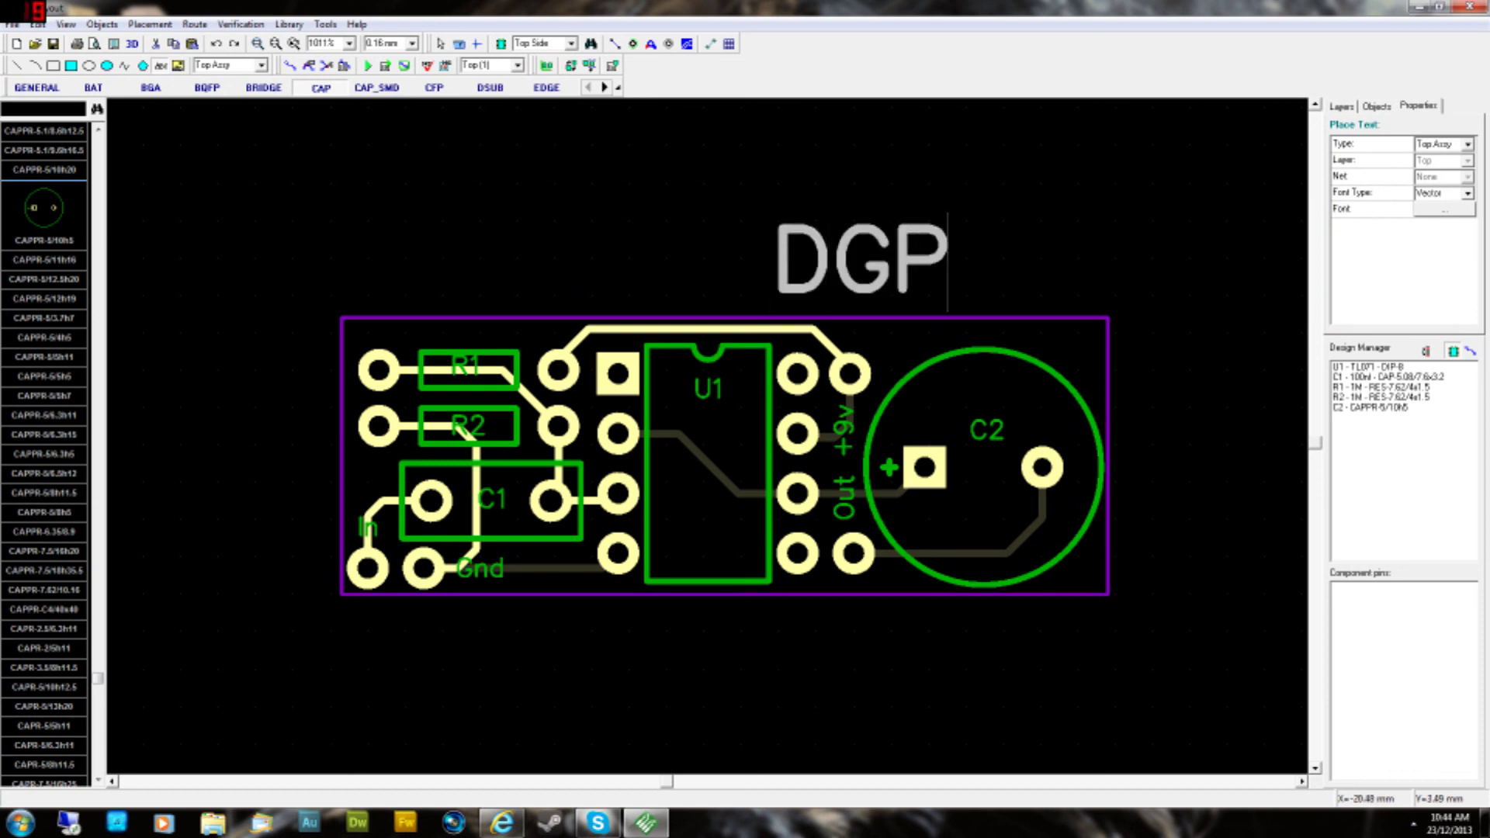
key("Return")
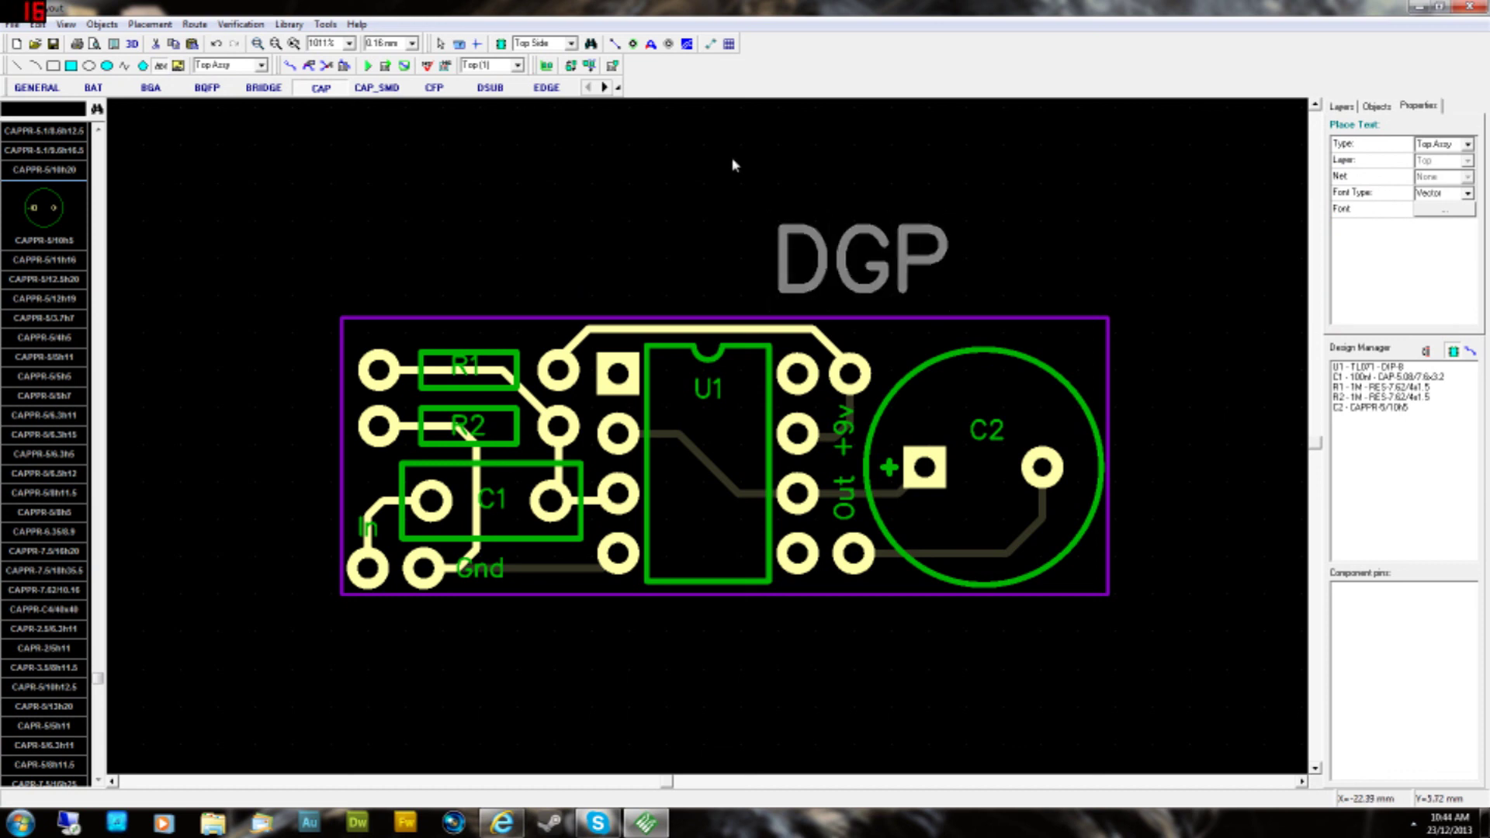
left_click(854, 248)
left_click_drag(844, 243, 968, 268)
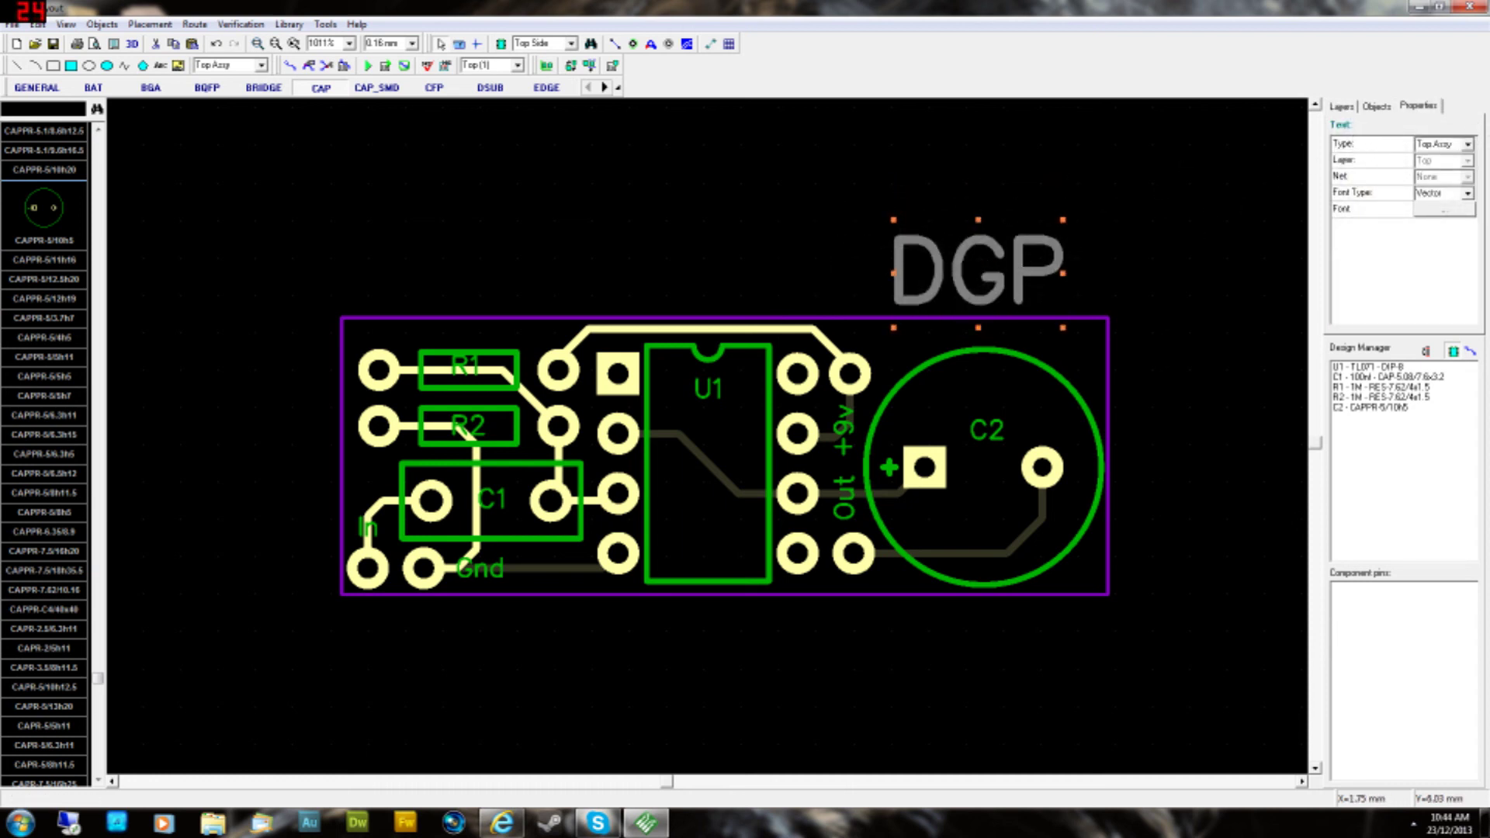
- Set the DGP text's type to Bottom Assy and, with the Bottom layer active, move it inside the board outline above C2's pads
left_click(1468, 144)
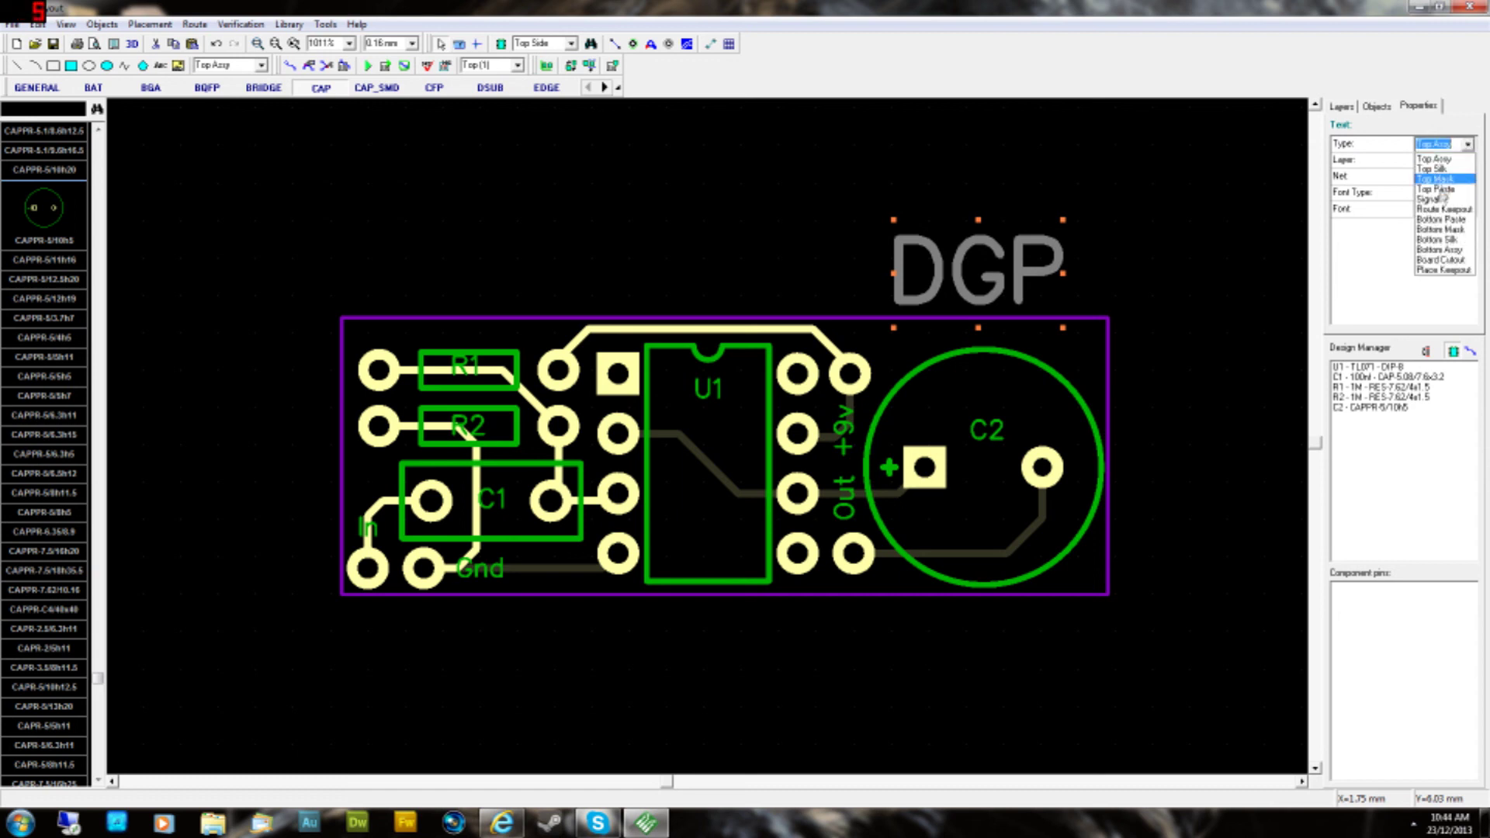
left_click(1444, 250)
left_click(1075, 229)
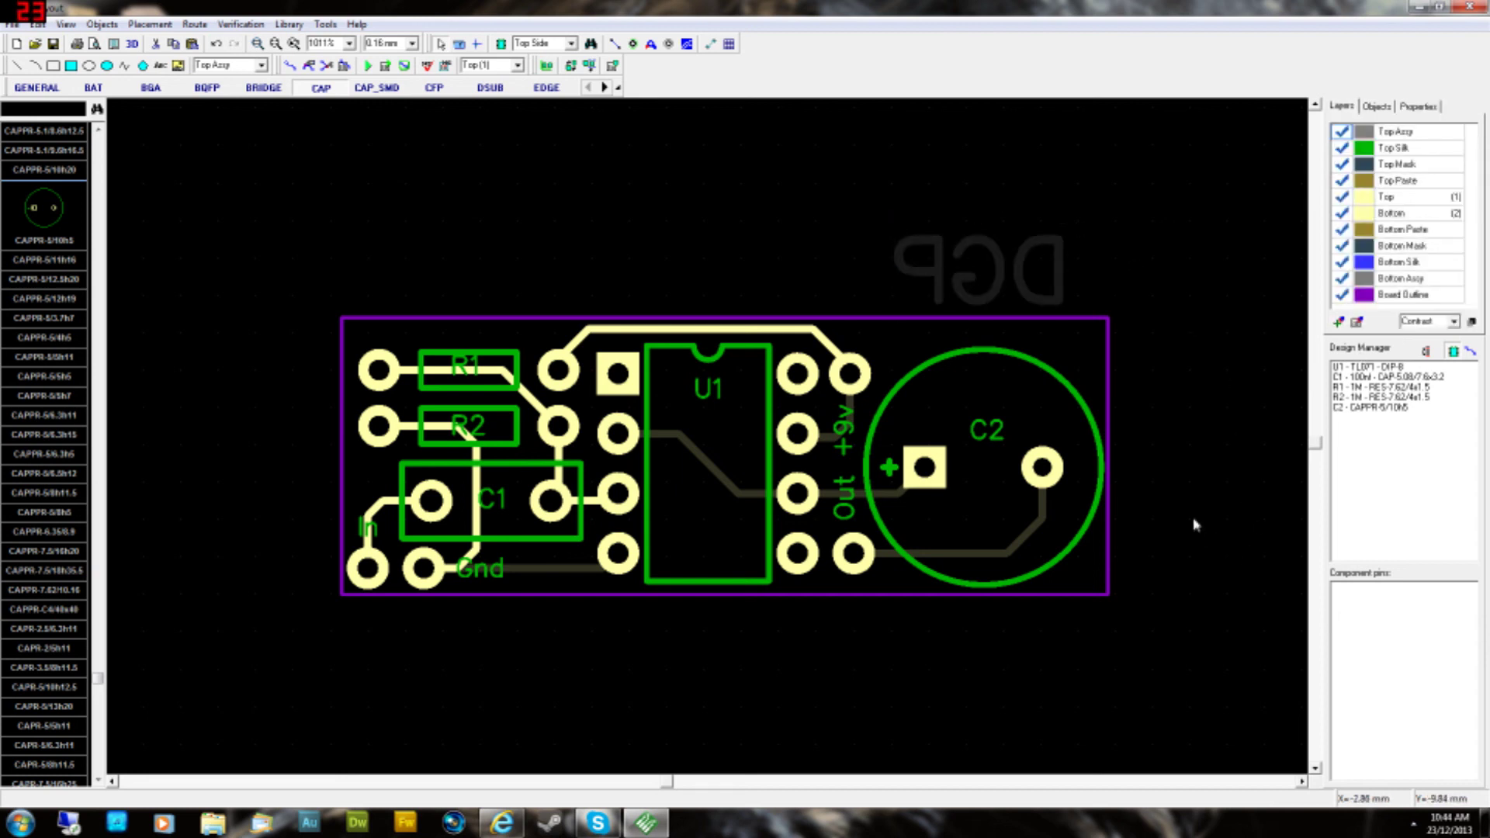
key("asterisk")
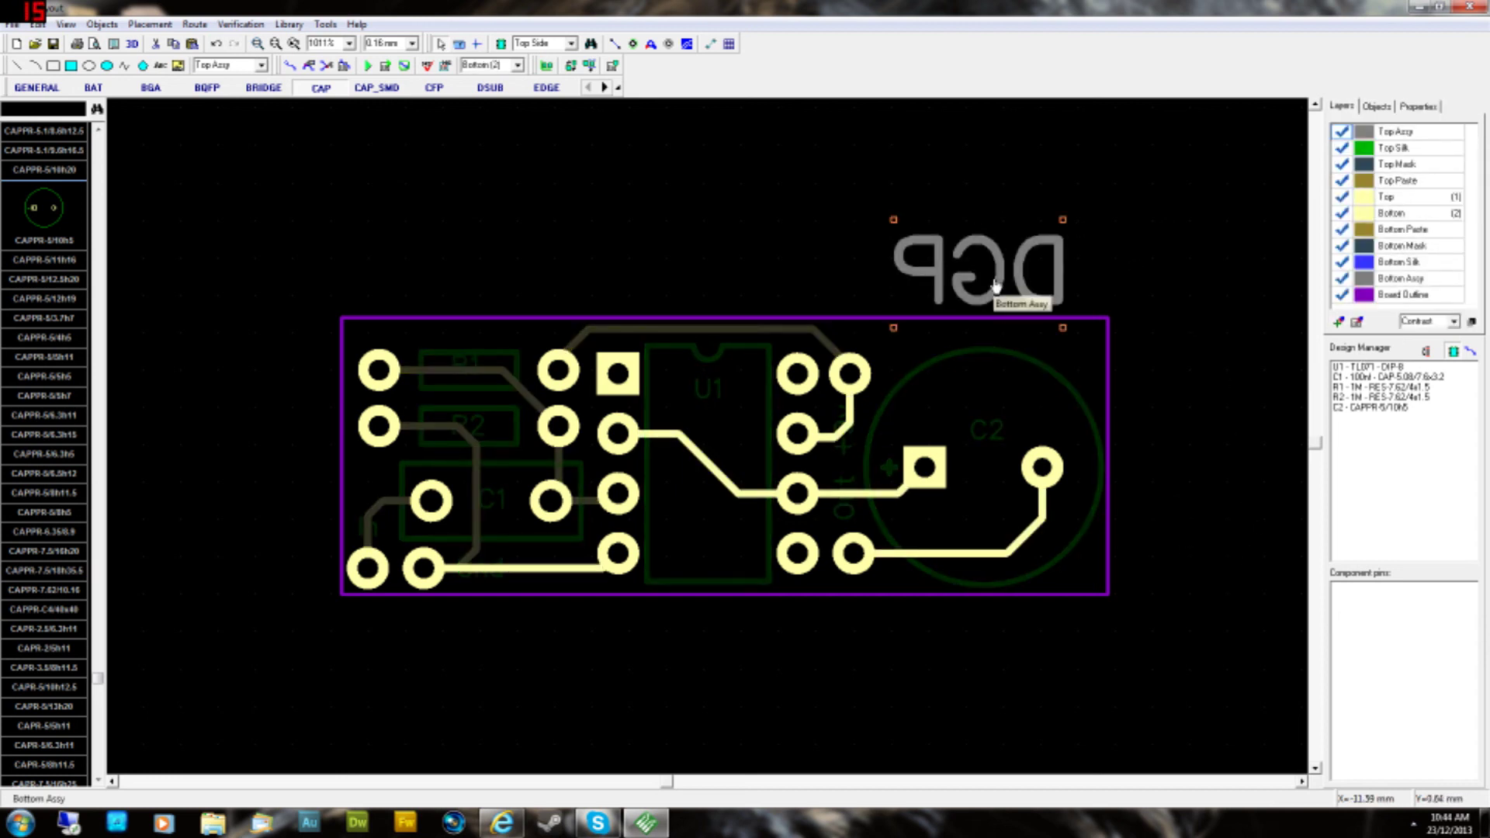
left_click_drag(997, 295, 997, 405)
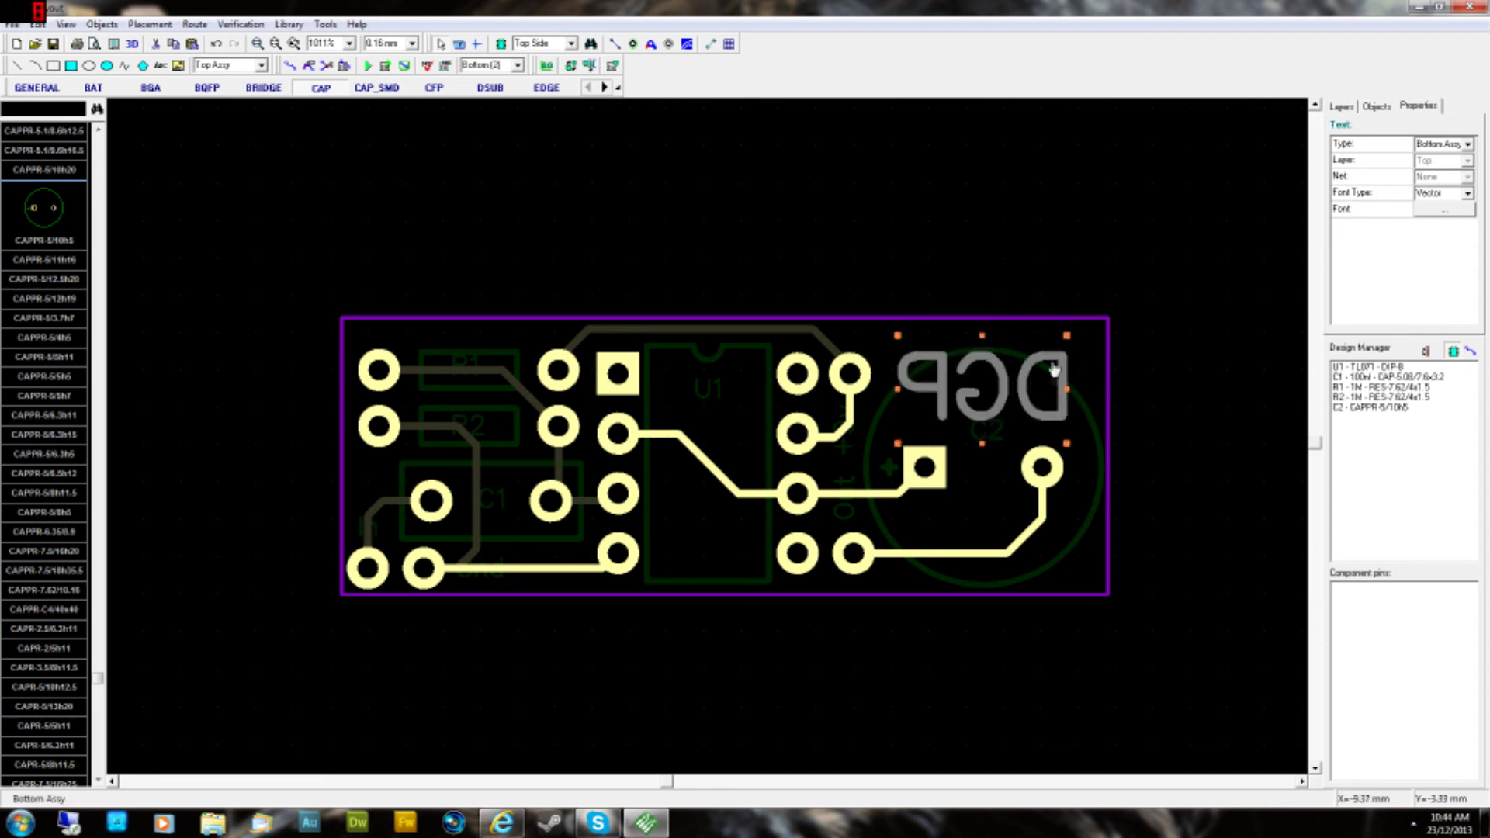
- Change the DGP text's type to Bottom Silk and nudge it slightly up and right, closer to the board's upper edge
left_click(1468, 145)
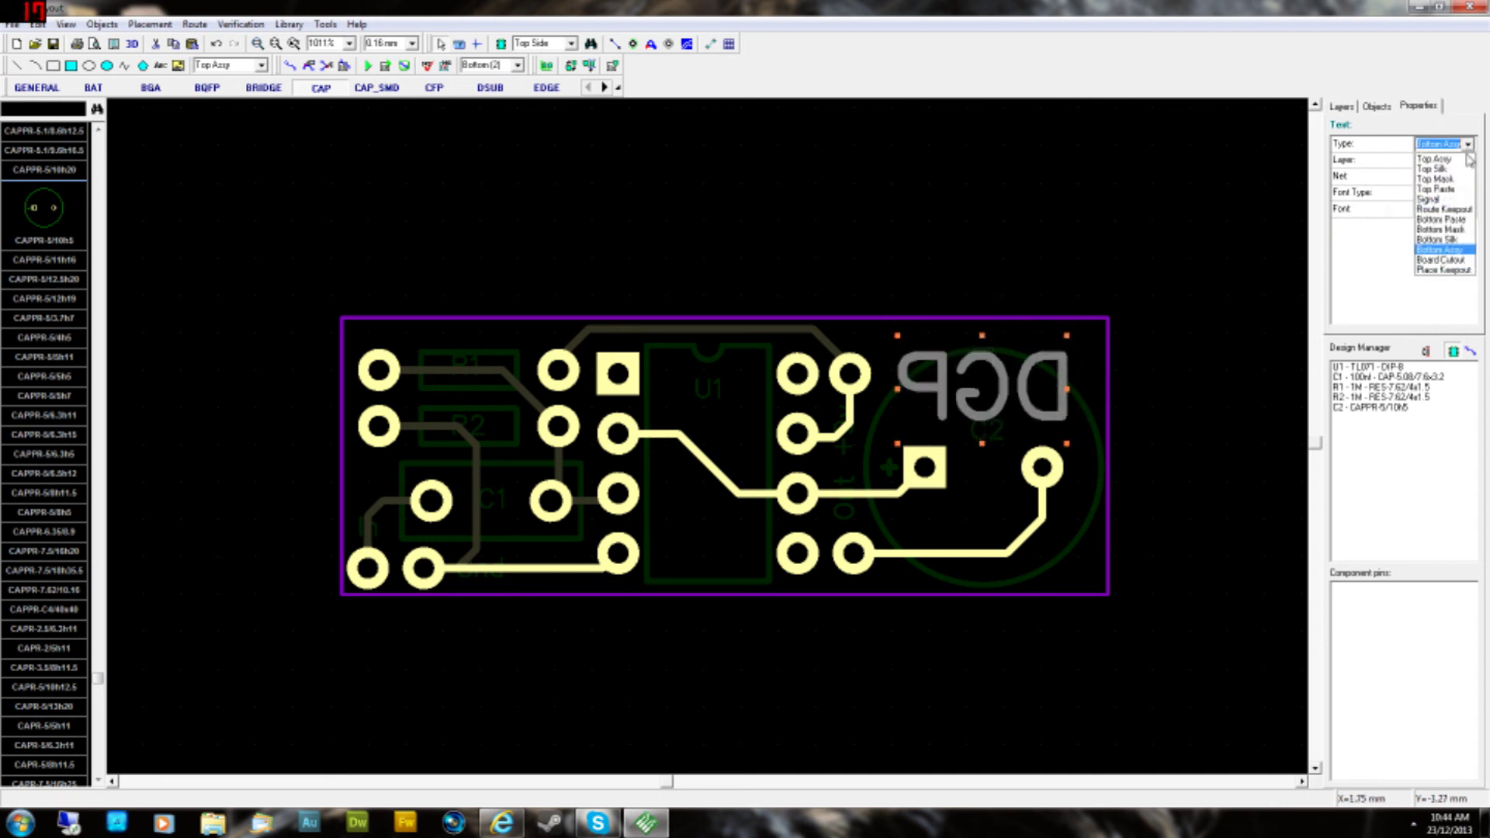
left_click(1432, 248)
left_click(1046, 289)
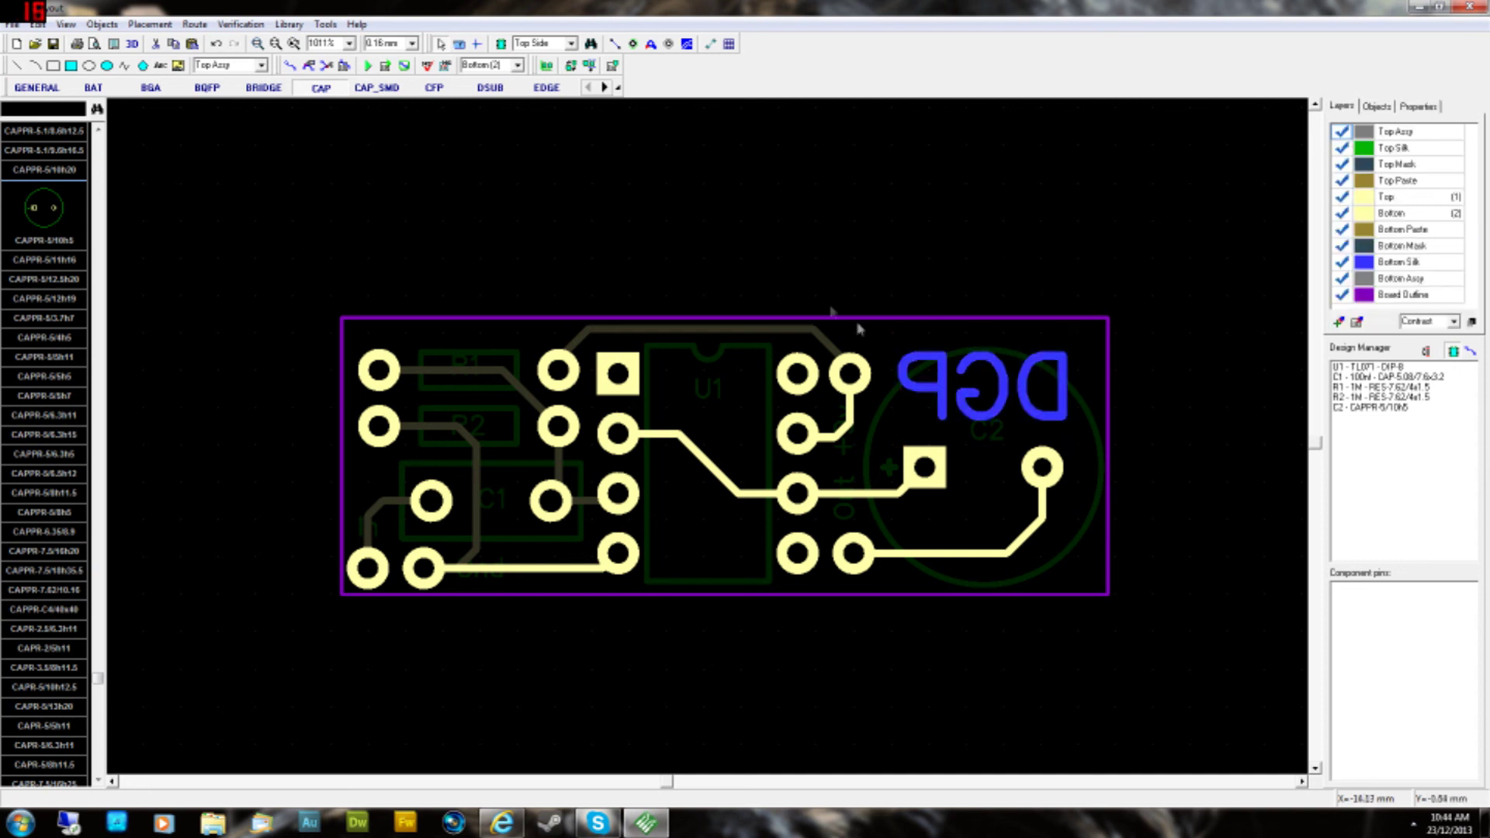
left_click_drag(1009, 377, 1016, 370)
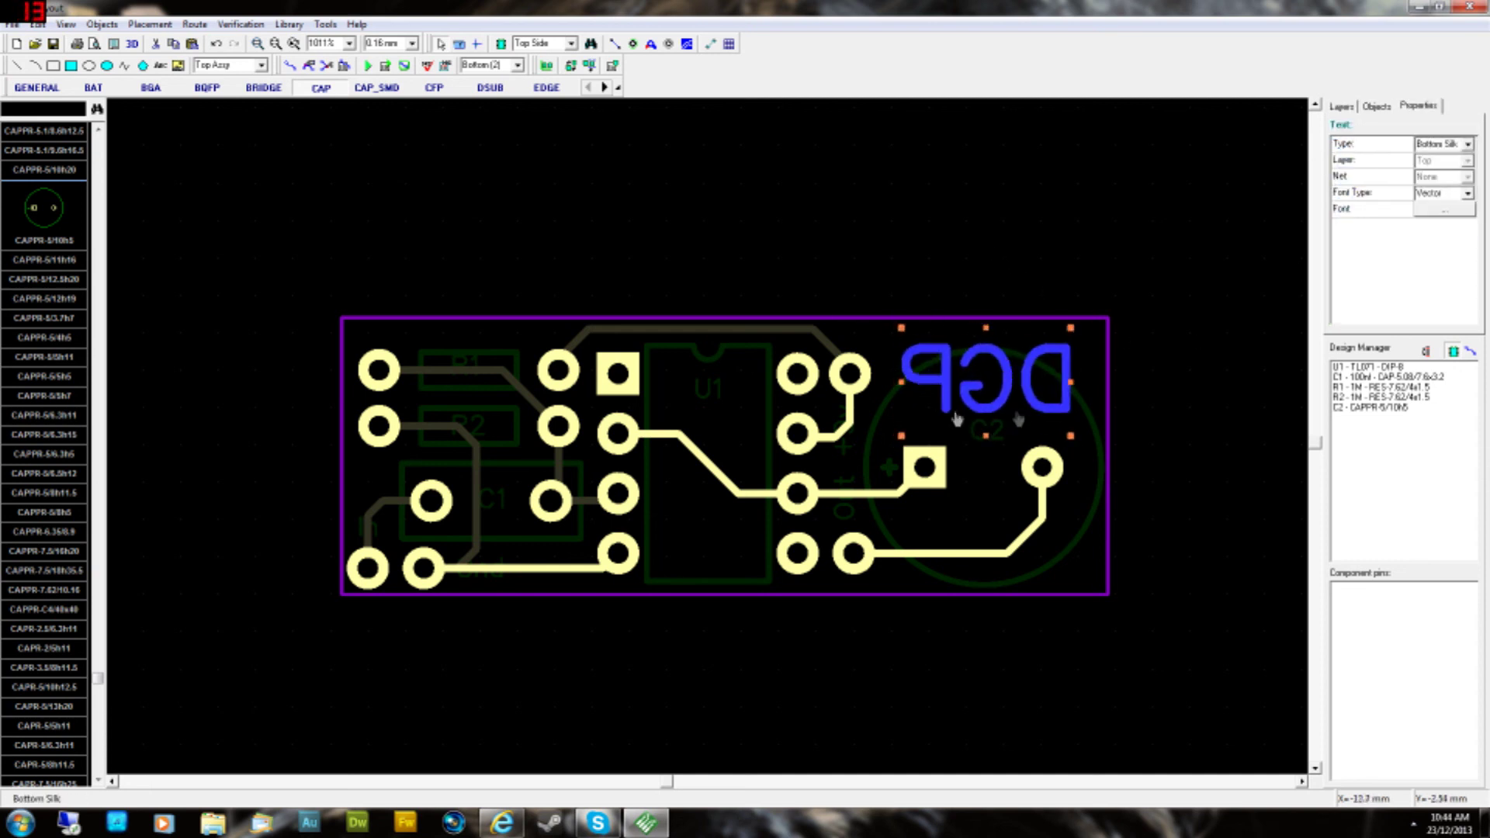
- Examine the DGP text's placement over C2 with the Bottom layer active and with the Top layer active
left_click(605, 87)
left_click(1061, 637)
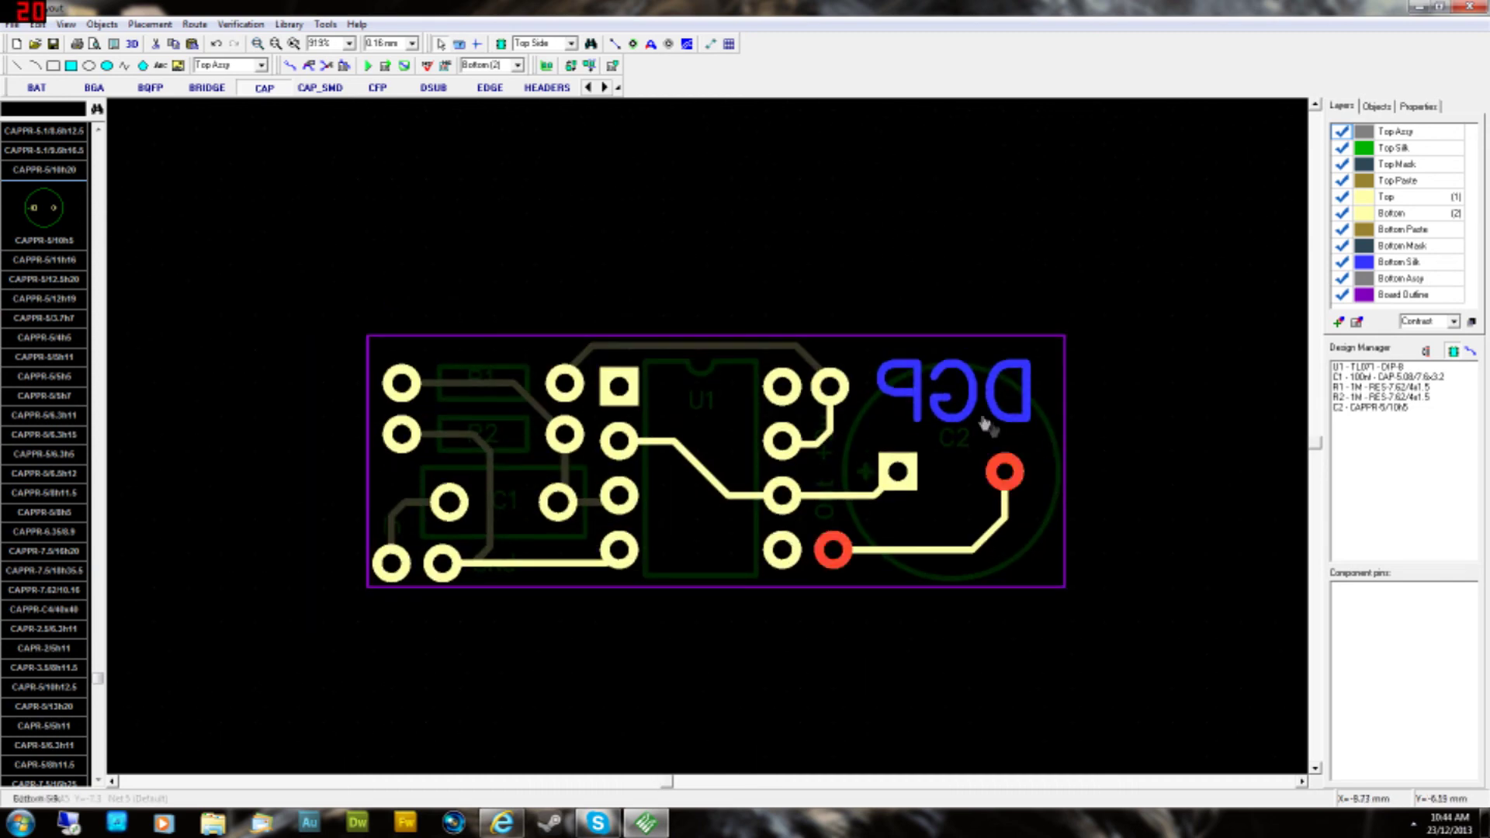
left_click(940, 398)
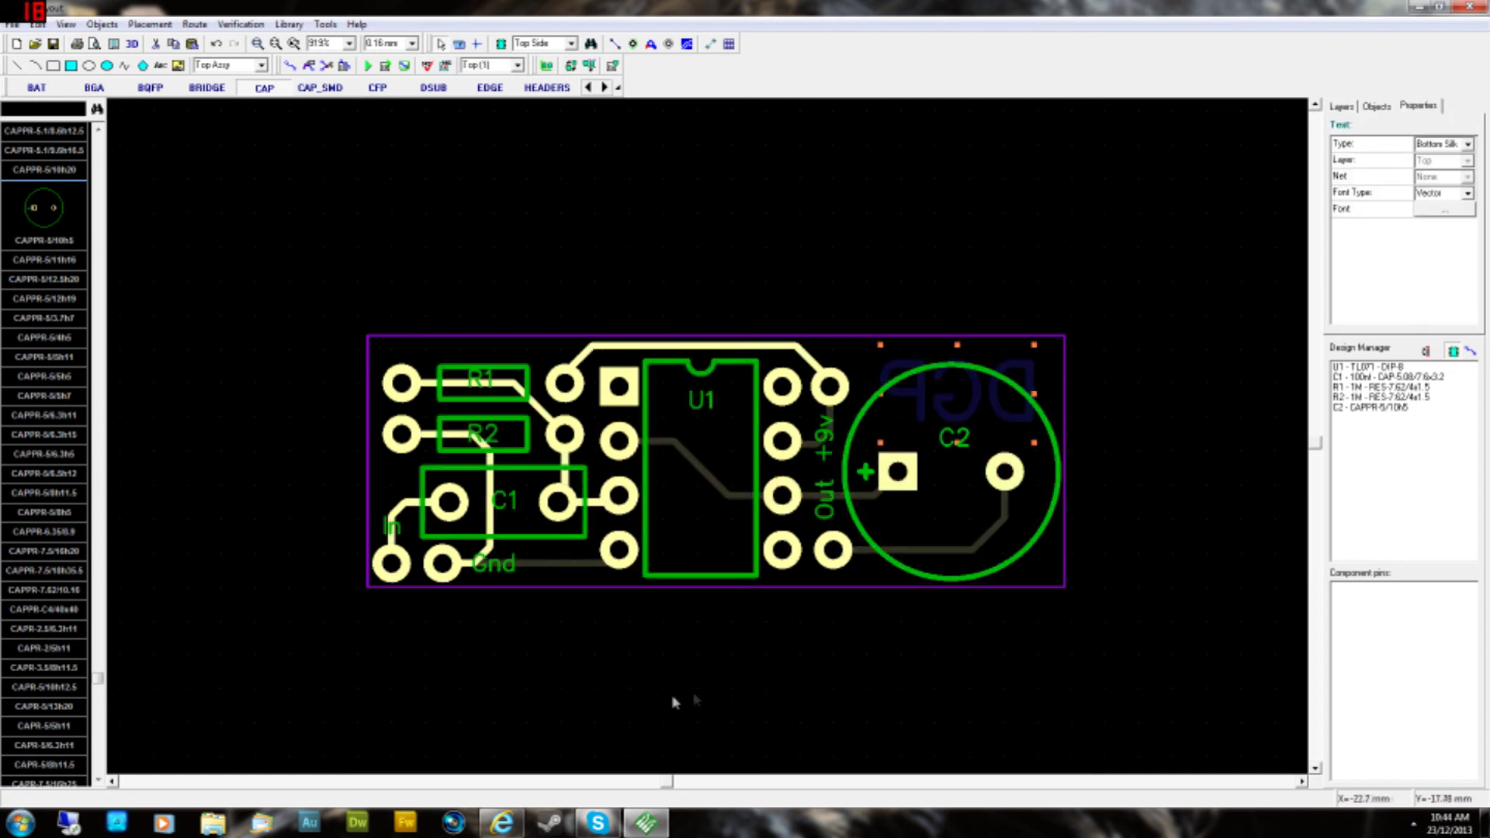
left_click(673, 703)
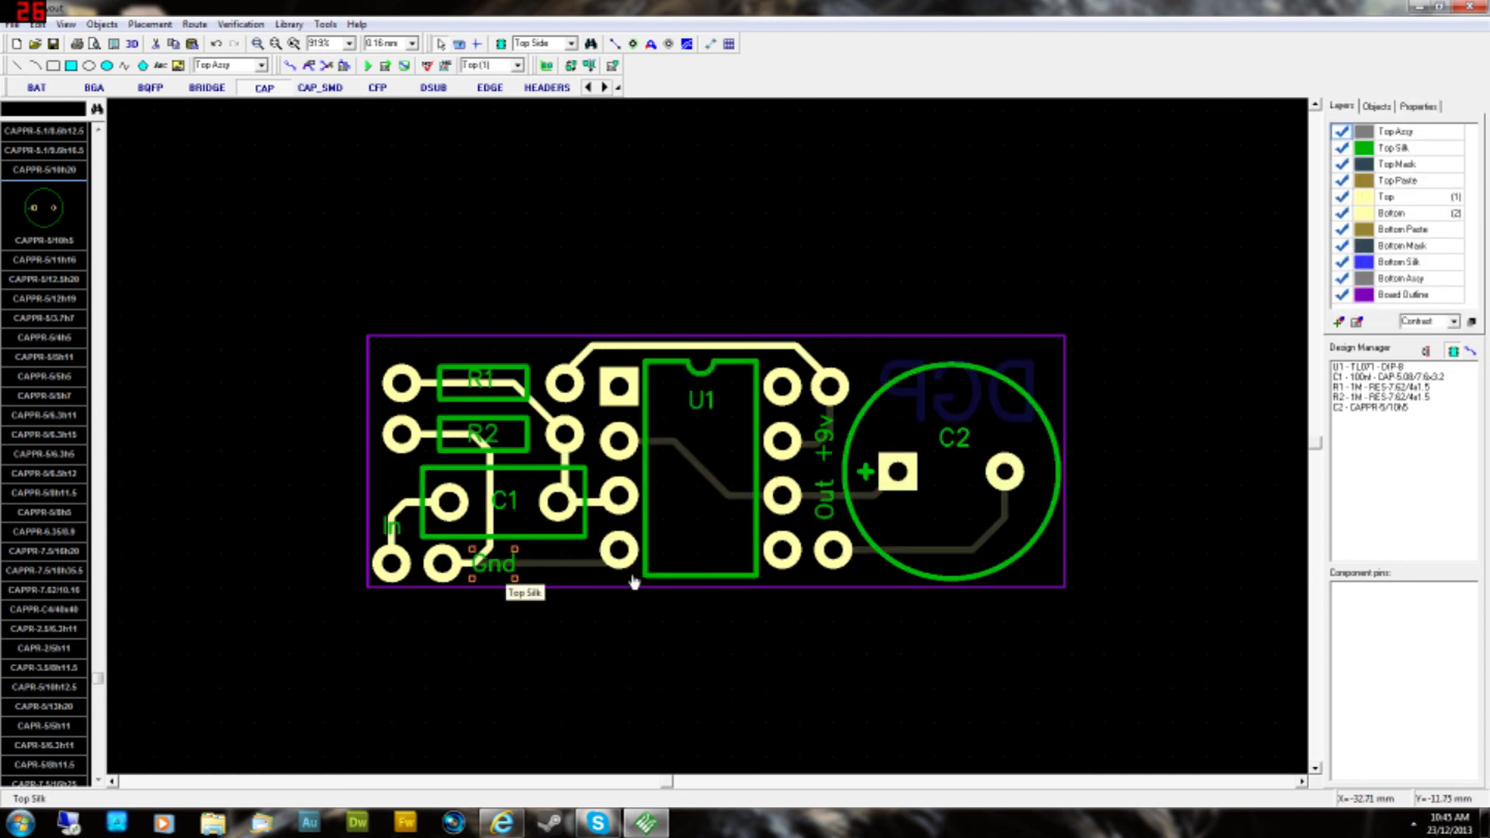